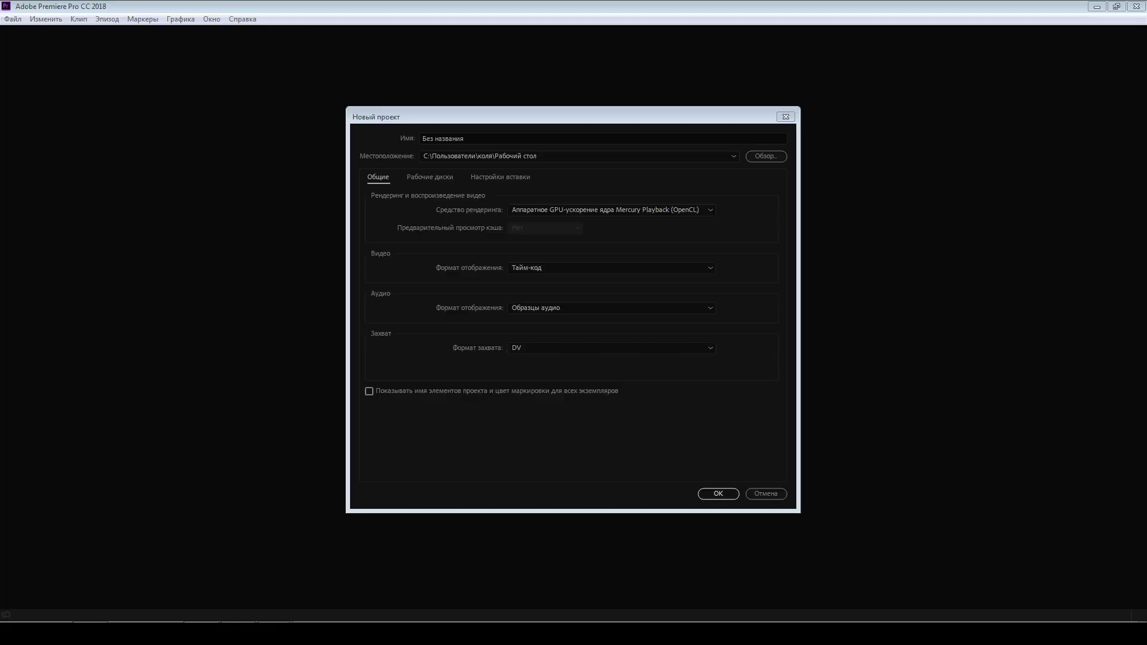
Accept the New Project settings with the default name, Desktop location and Mercury Playback GPU renderer.
left_click(693, 128)
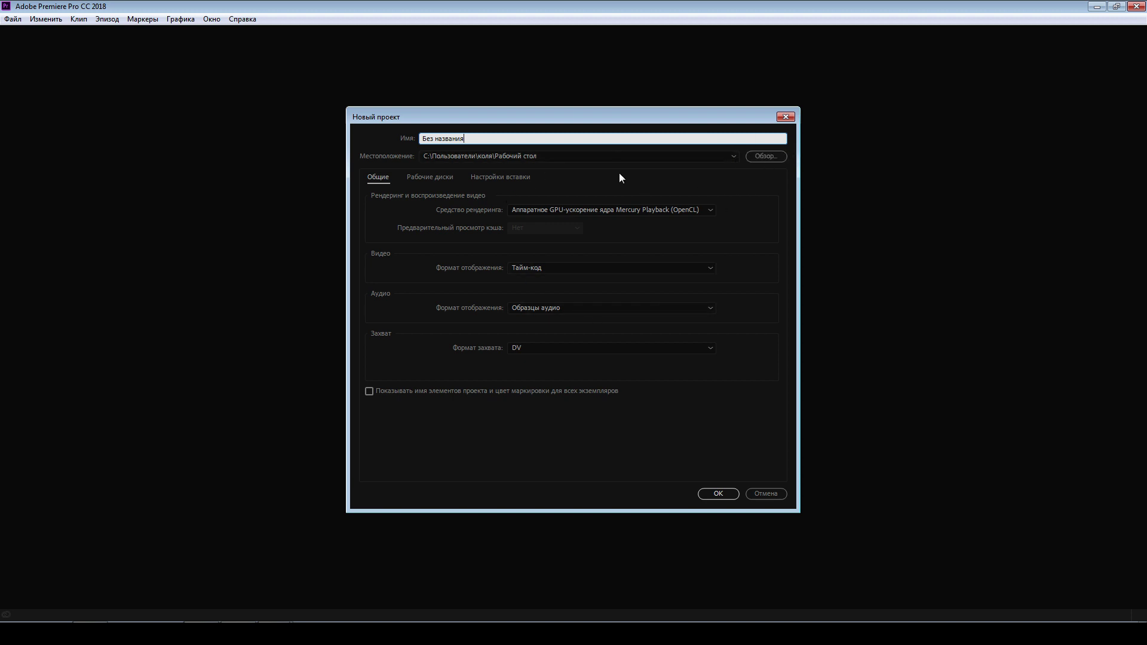
left_click(703, 209)
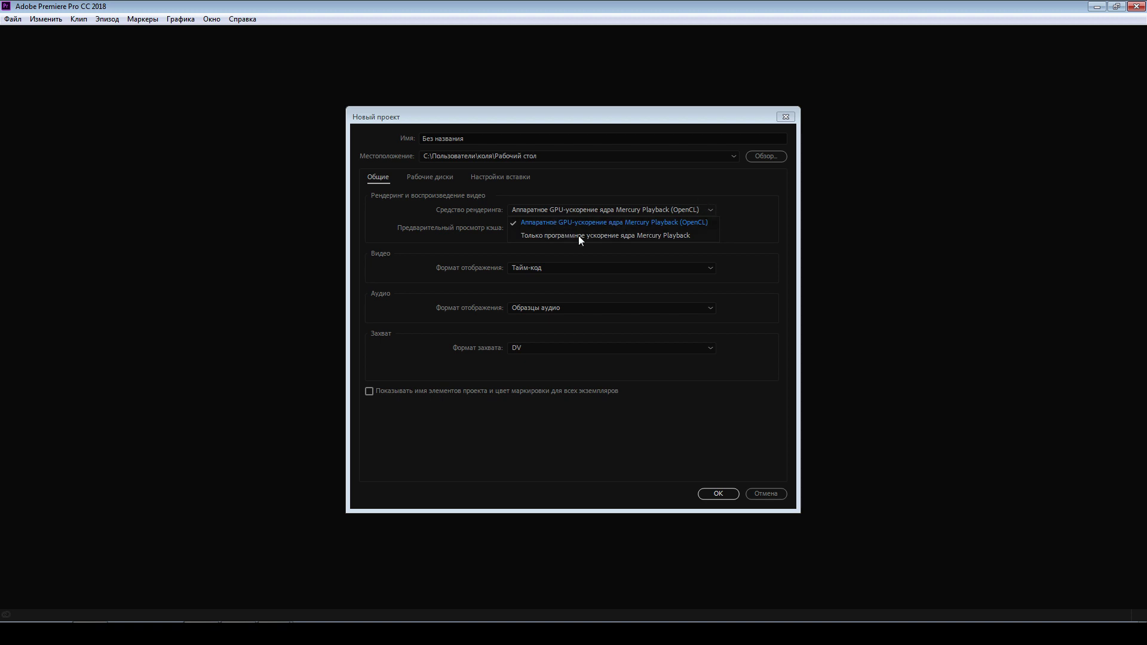
left_click(628, 193)
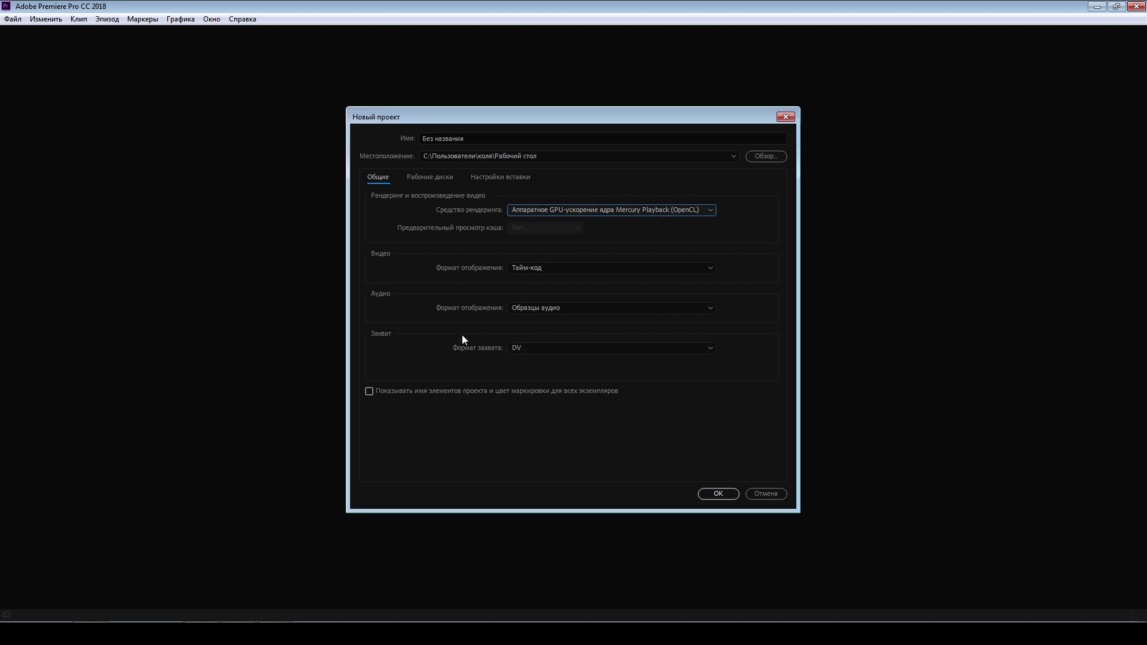
left_click(723, 495)
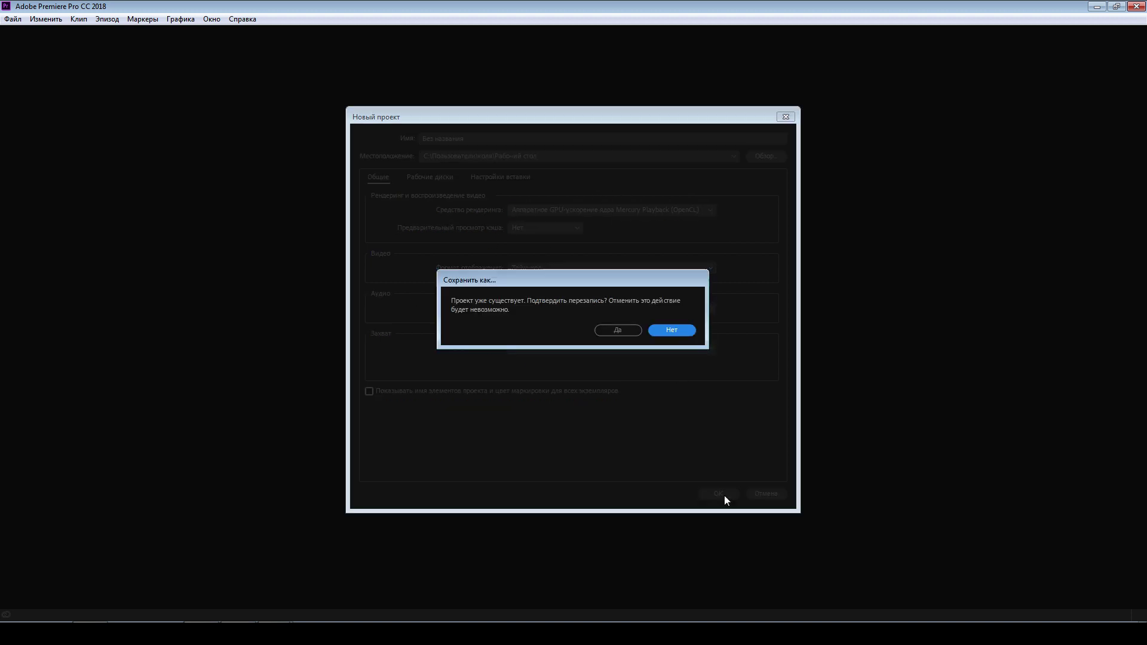
Agree to overwrite the existing 'Без названия' project, then switch to the 100CANON clips folder.
left_click(623, 330)
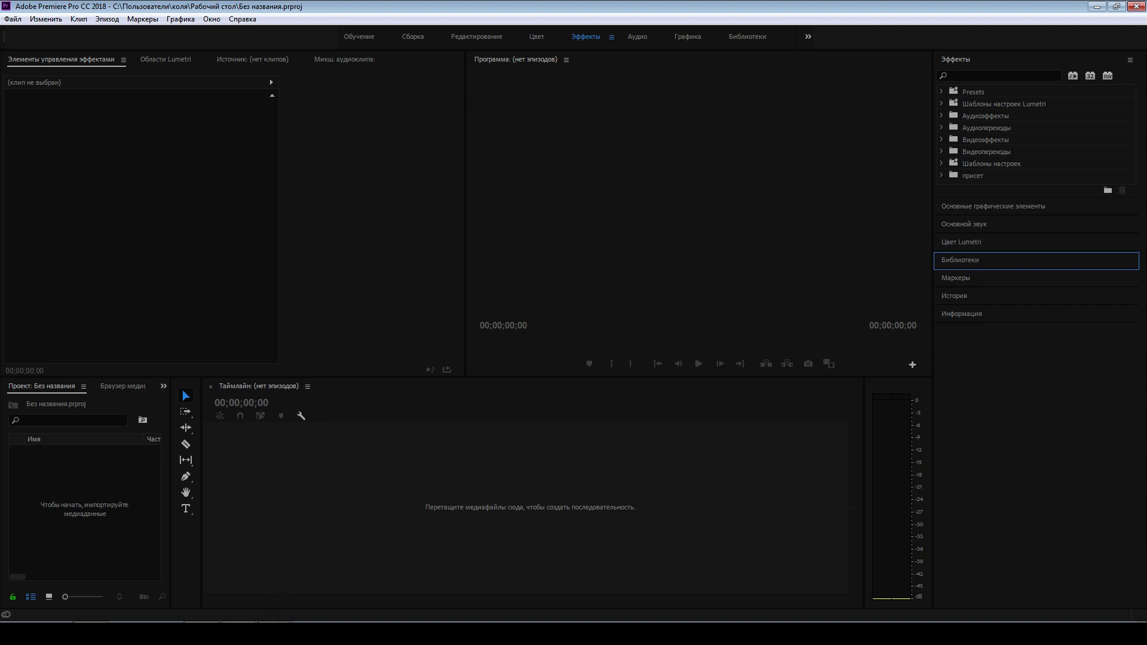
key("alt+Tab")
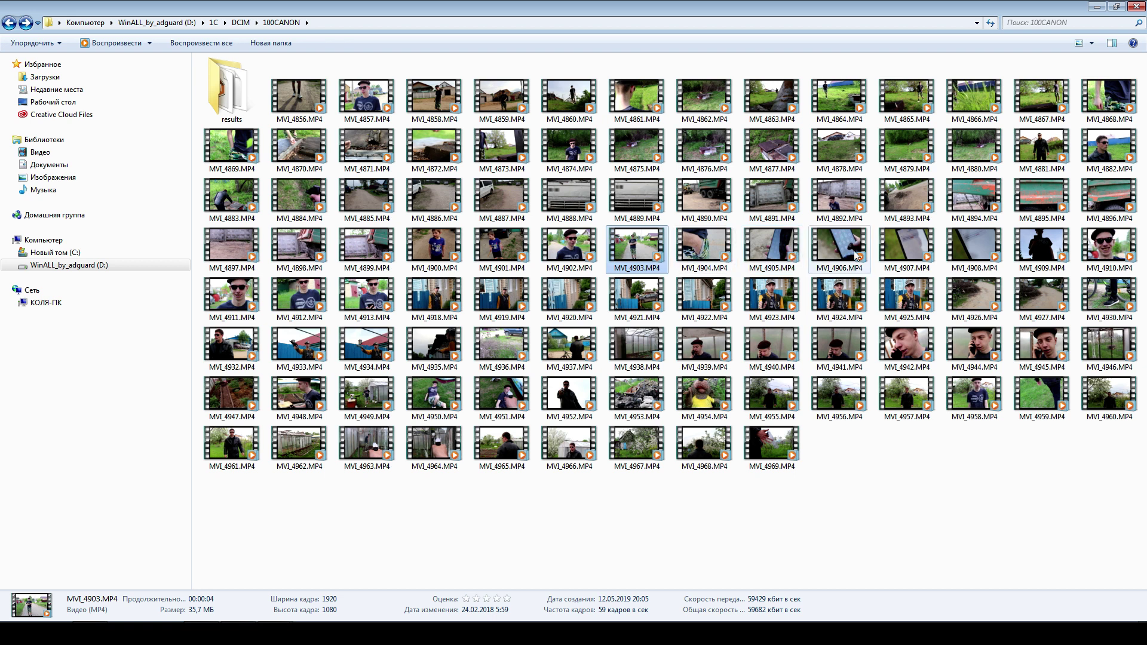
Select MVI_4903 through MVI_4908 in Explorer and drop the six clips onto the empty timeline.
left_click(974, 254, "shift")
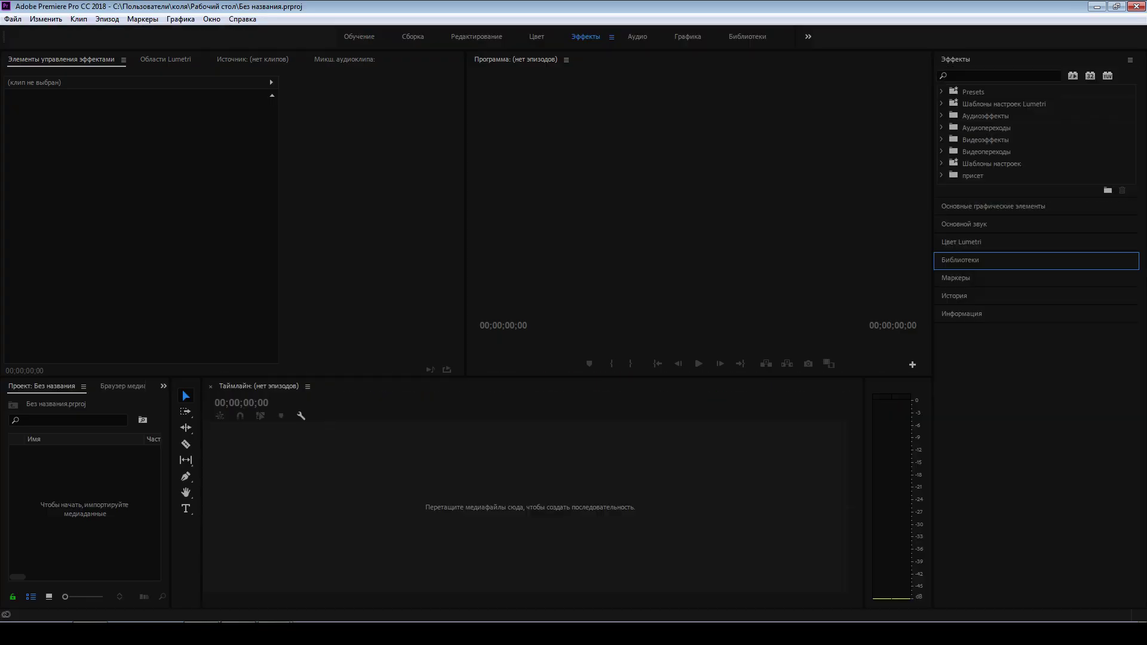
left_click_drag(346, 633, 359, 507)
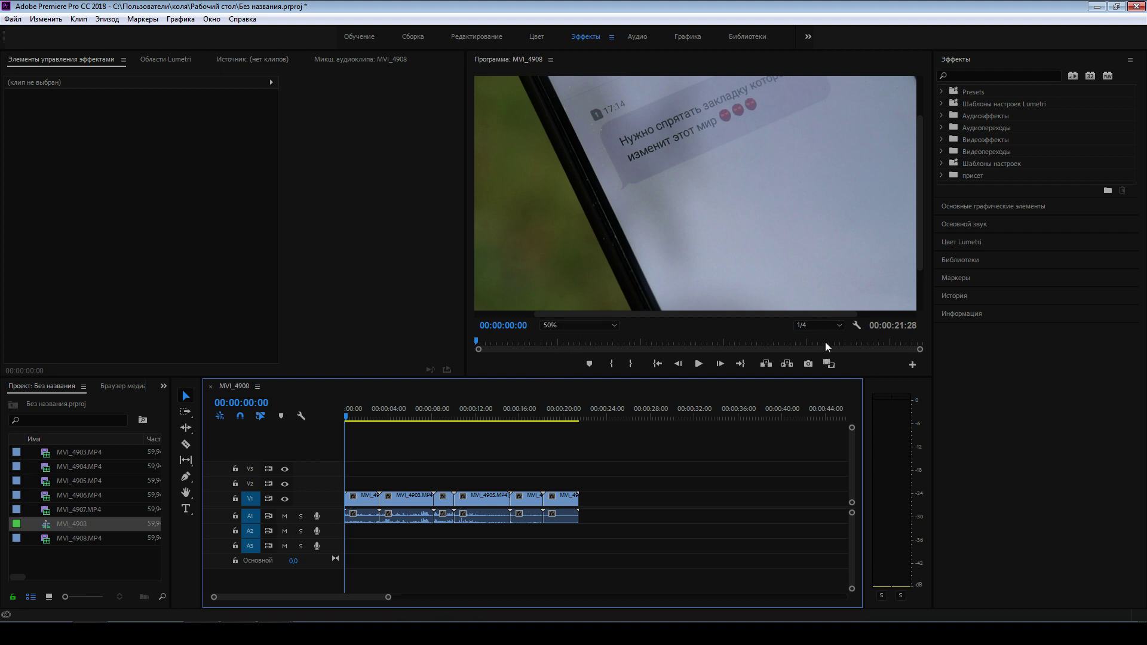
Set the Program Monitor zoom to 25% and scrub through the new sequence.
left_click(829, 326)
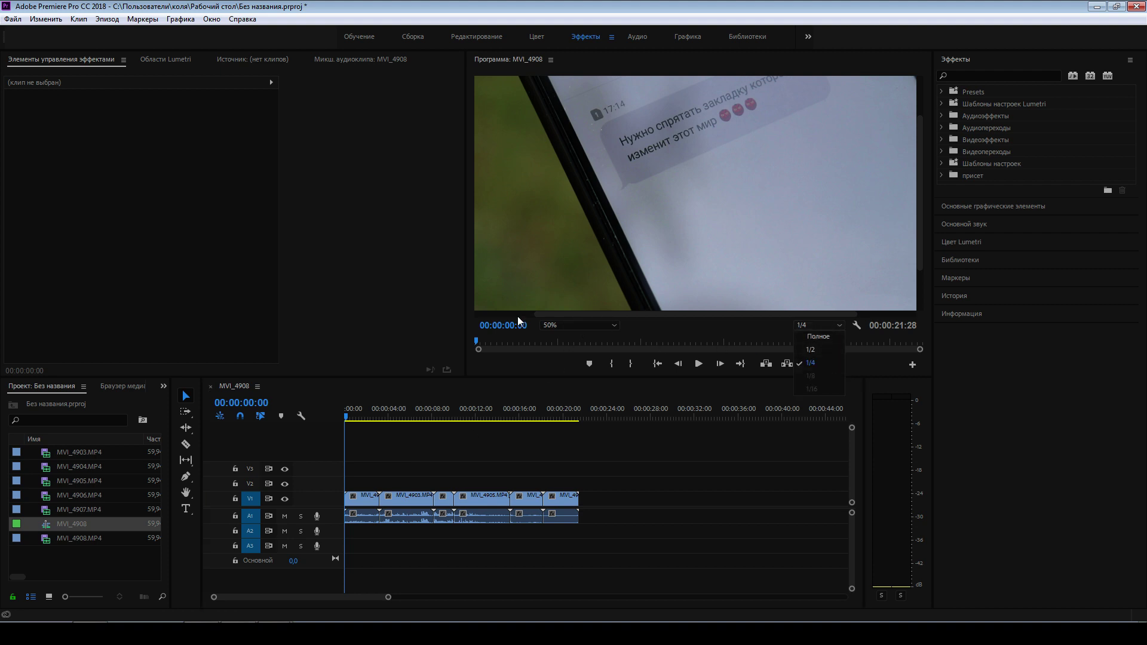
left_click(596, 326)
left_click(571, 372)
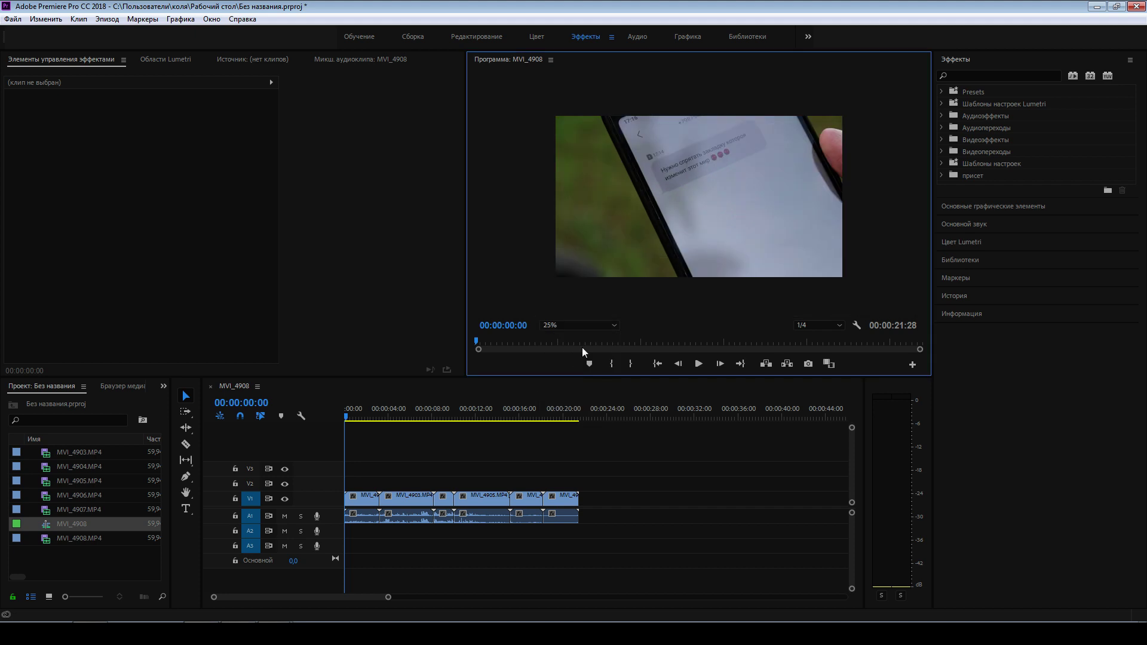
left_click(392, 418)
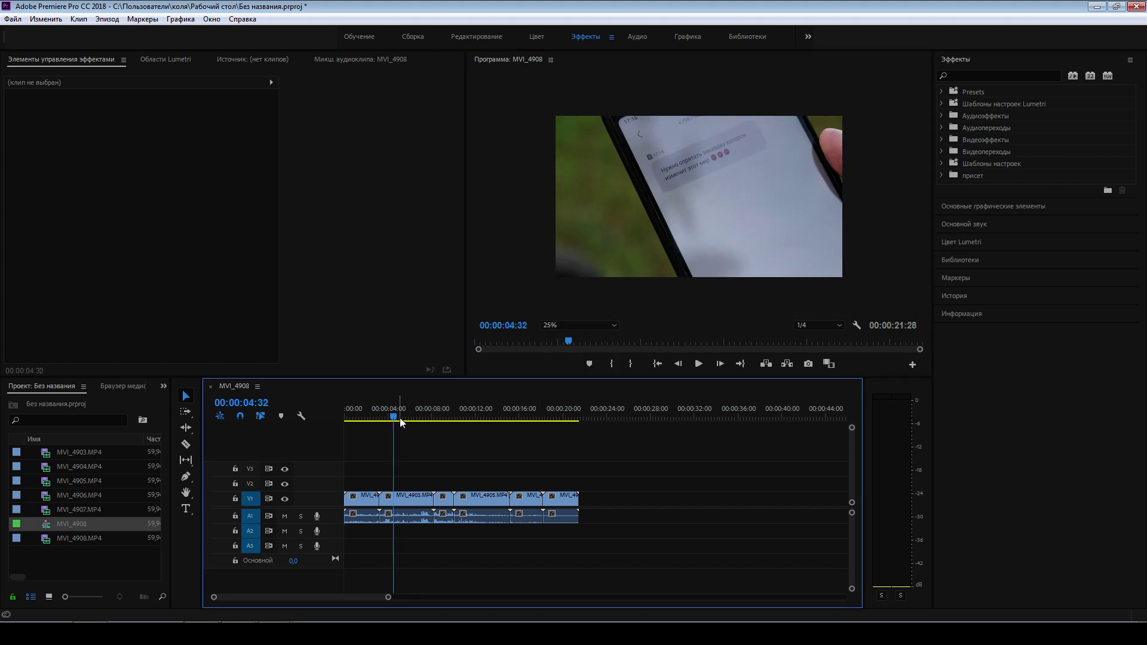
left_click_drag(440, 418, 525, 418)
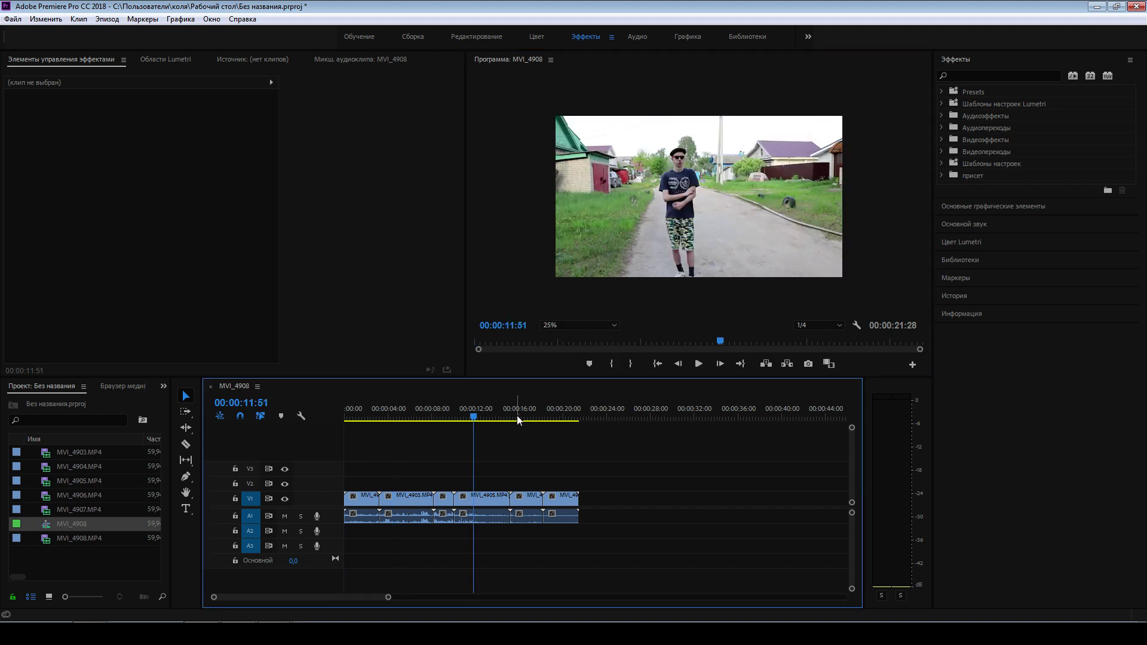
left_click(374, 421)
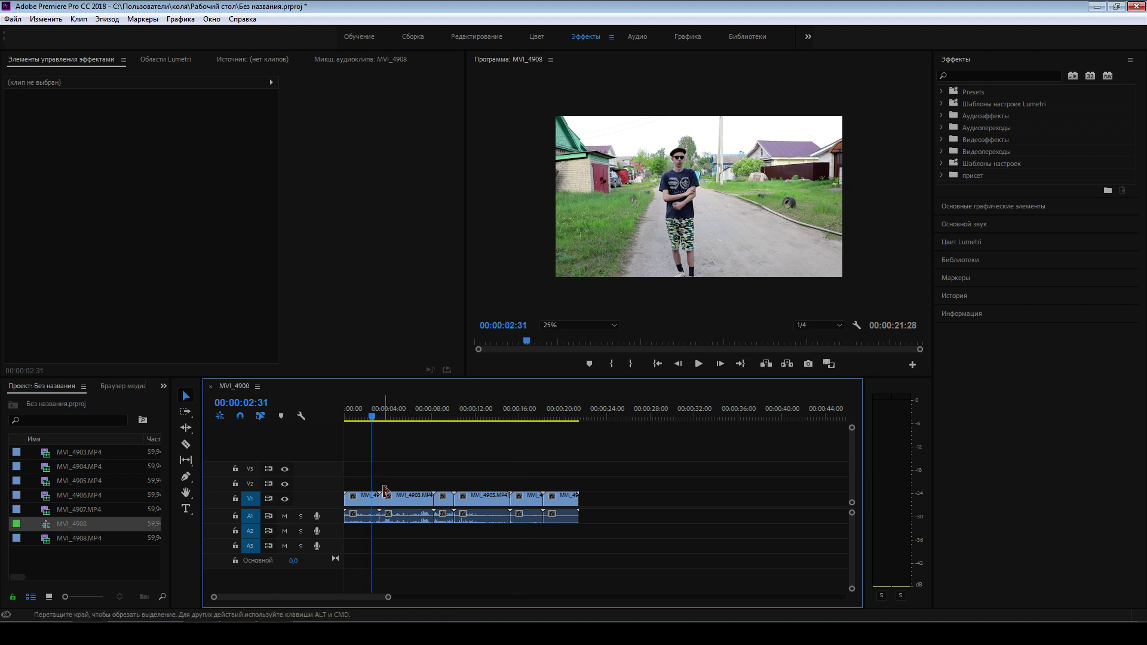
left_click(366, 421)
Inspect each V1 clip in turn, from MVI_4908 and MVI_4903 through MVI_4907.
left_click(404, 496)
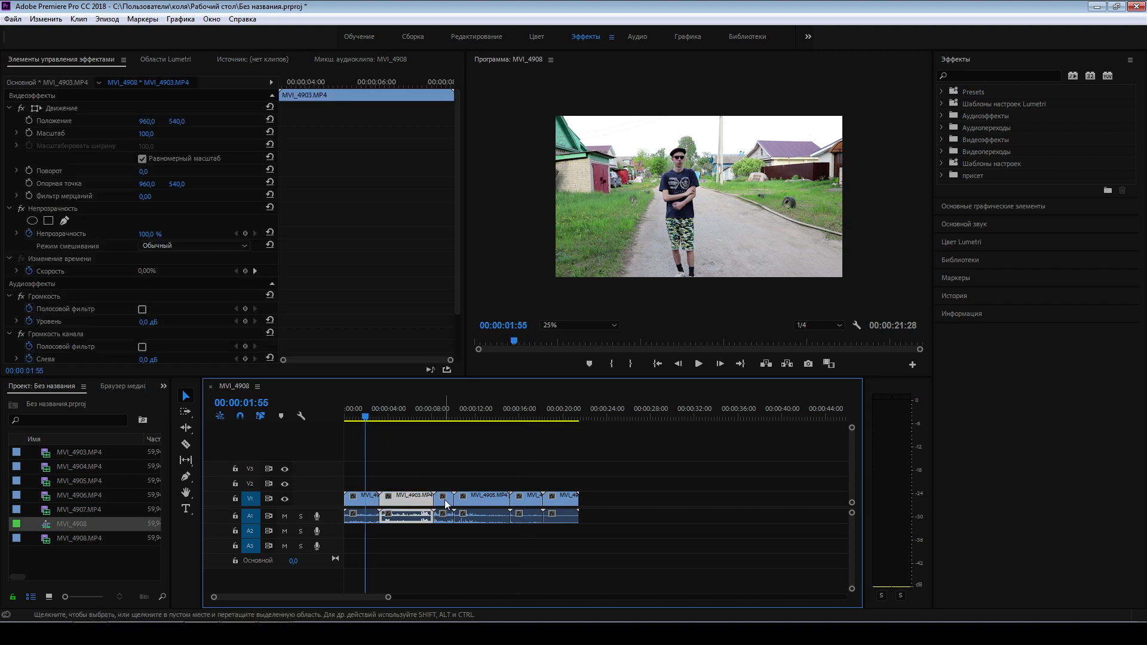
left_click(373, 499)
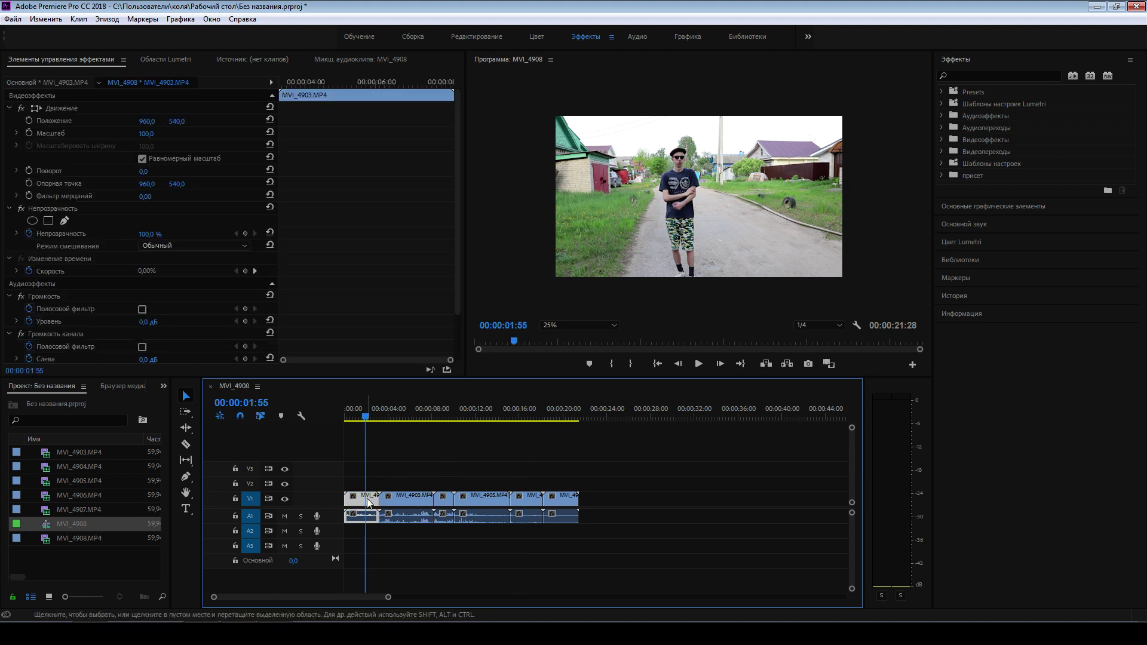
left_click(410, 498)
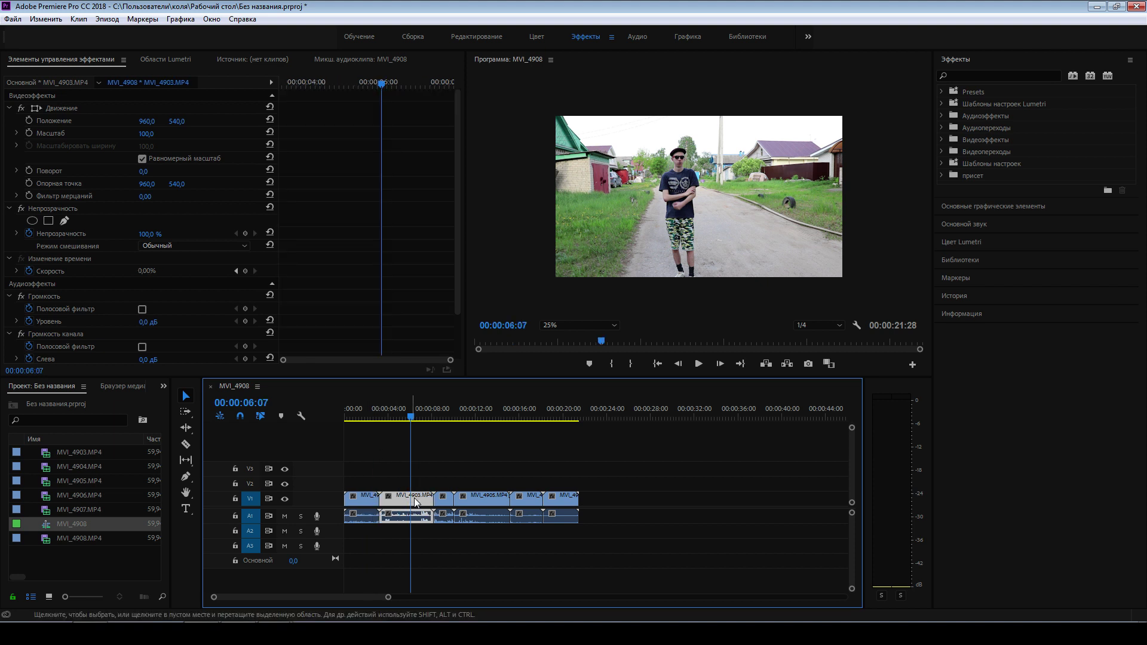
left_click(447, 422)
left_click(447, 500)
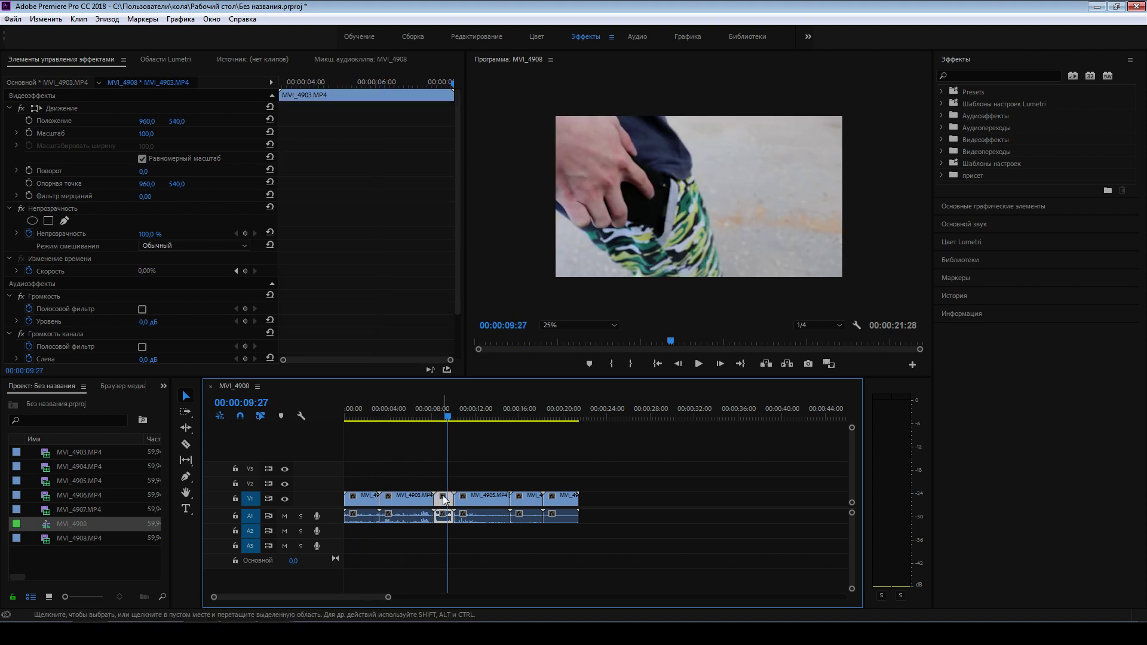
left_click(484, 414)
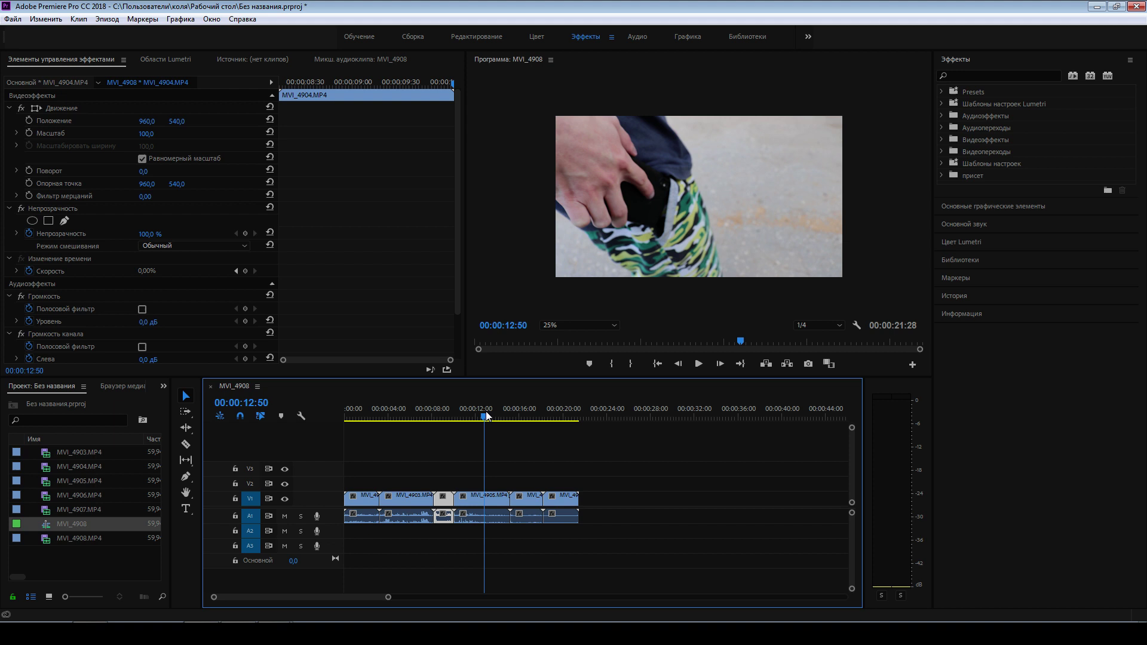
left_click(497, 498)
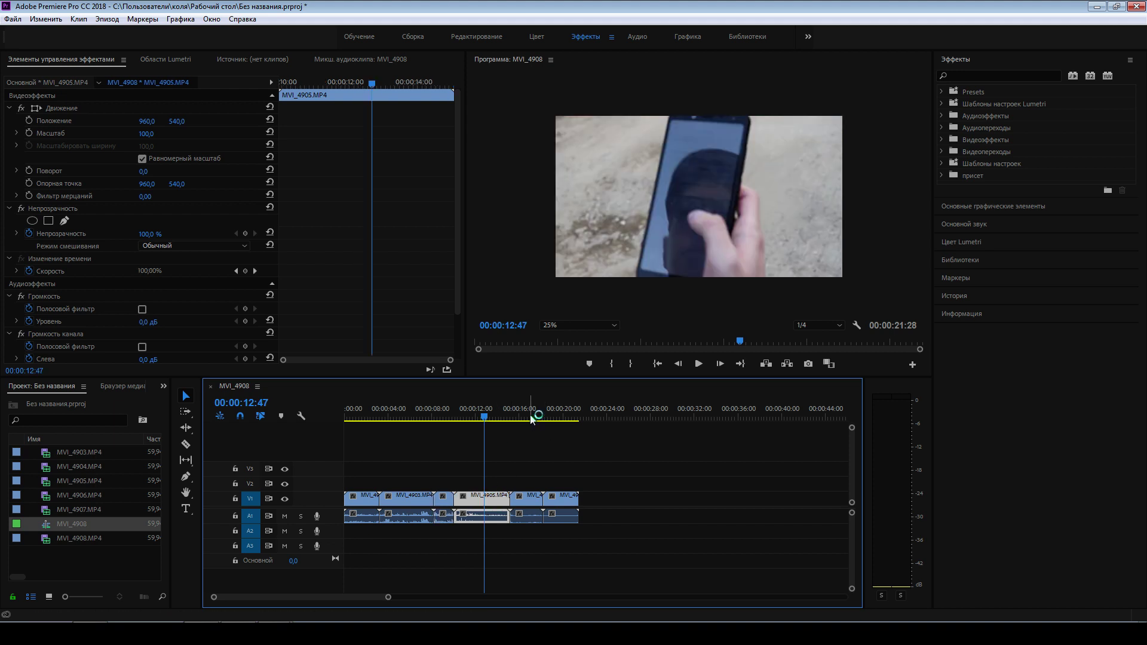
left_click(561, 418)
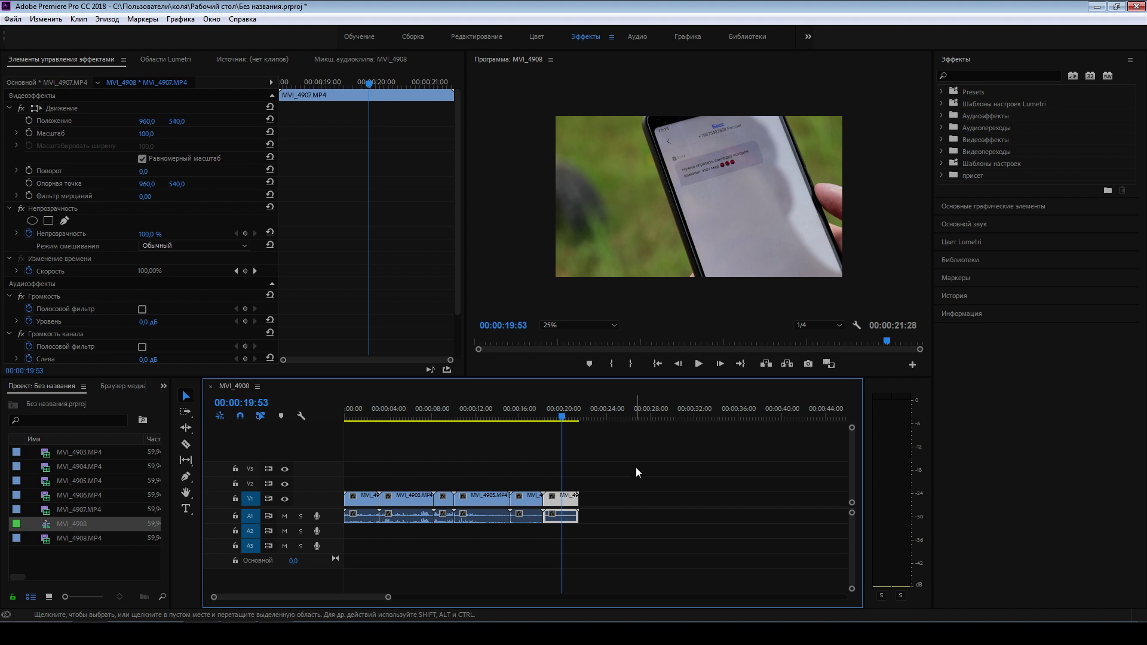
Select all clips and shift them later in the sequence, then deselect.
left_click_drag(637, 485, 347, 502)
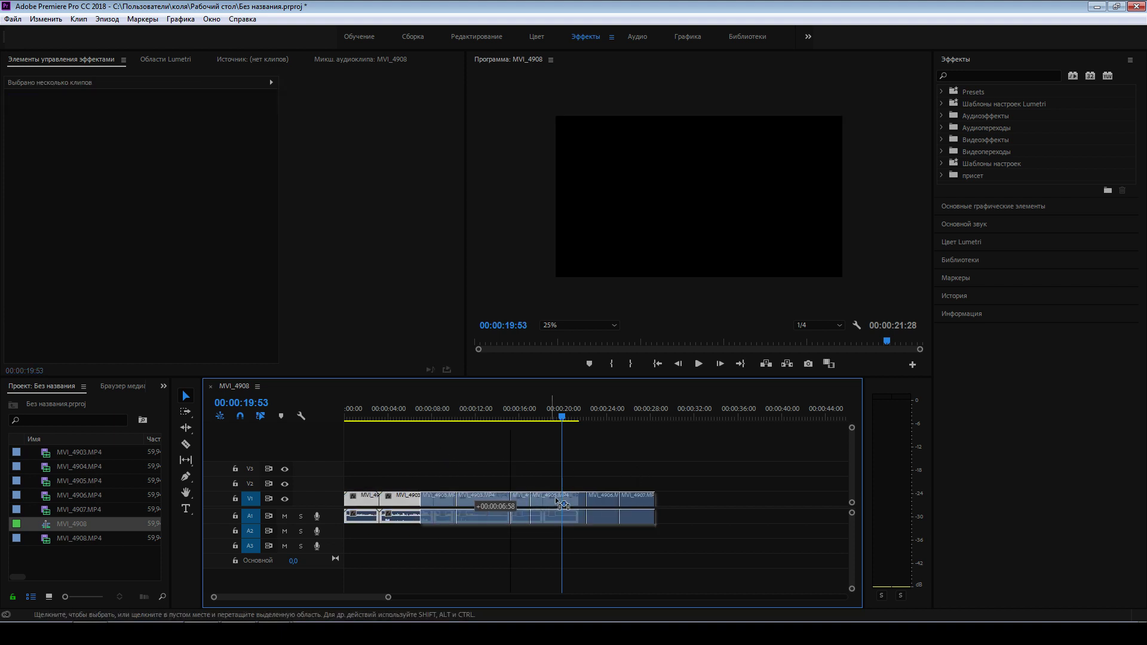
left_click_drag(472, 509, 579, 509)
left_click(443, 412)
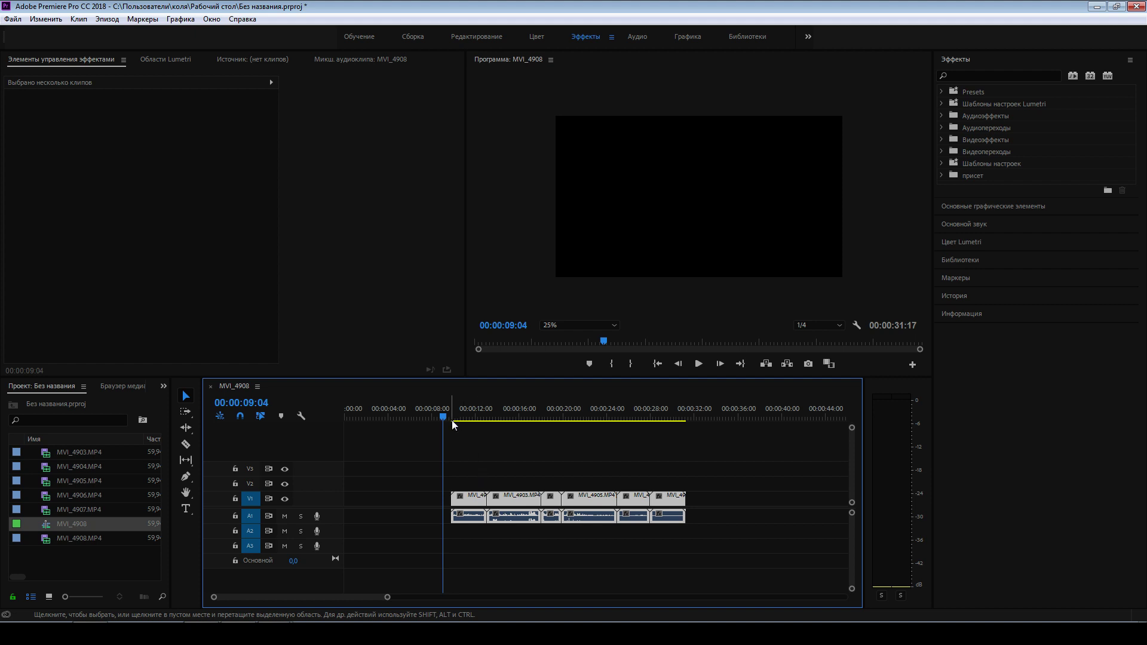
left_click(469, 457)
Scrub the sequence and inspect the MVI_4905 and MVI_4907 clips.
mouse_move(452, 421)
left_mouse_down()
mouse_move(426, 412)
mouse_move(568, 415)
left_mouse_up()
left_click(460, 421)
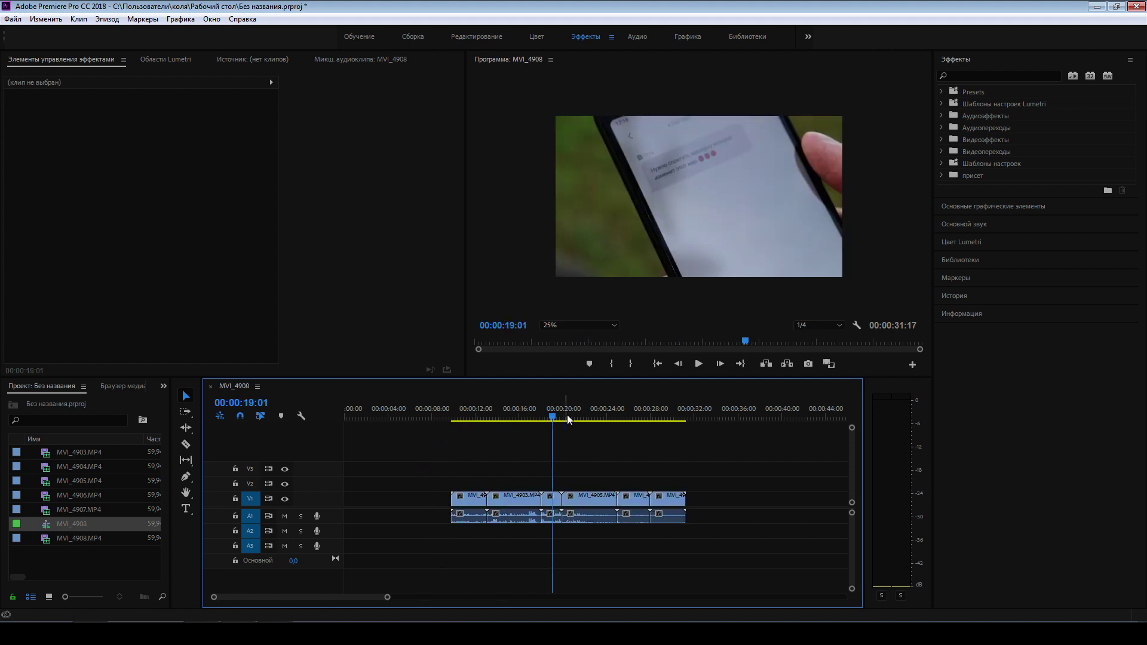
left_click(586, 414)
left_click(601, 497)
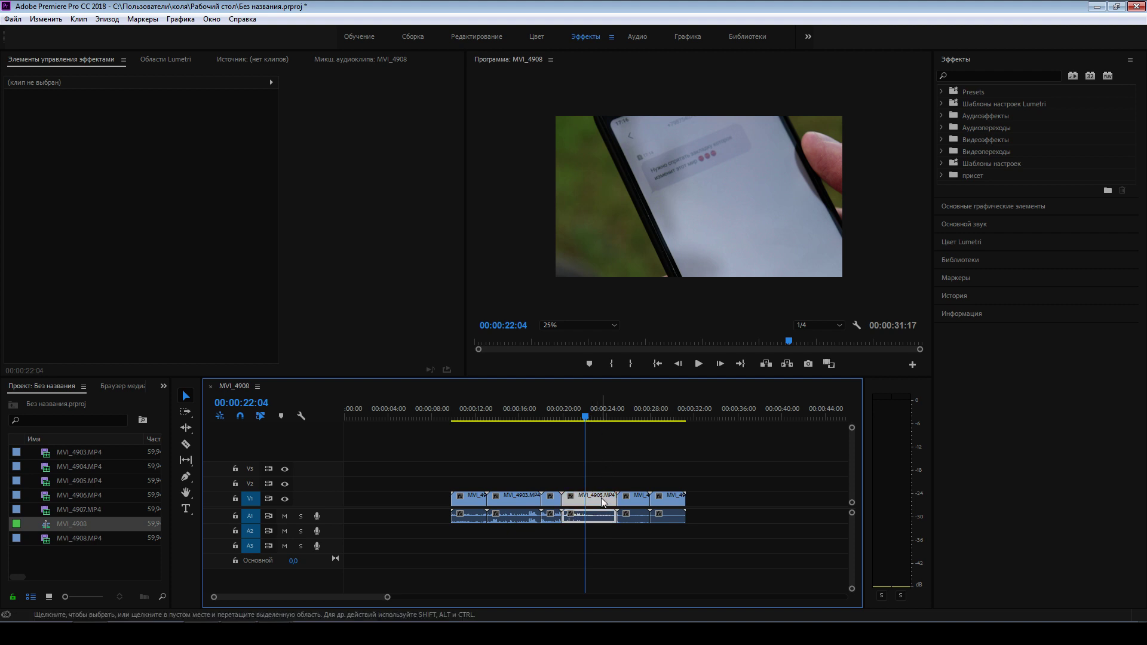
left_click(637, 417)
left_click(669, 418)
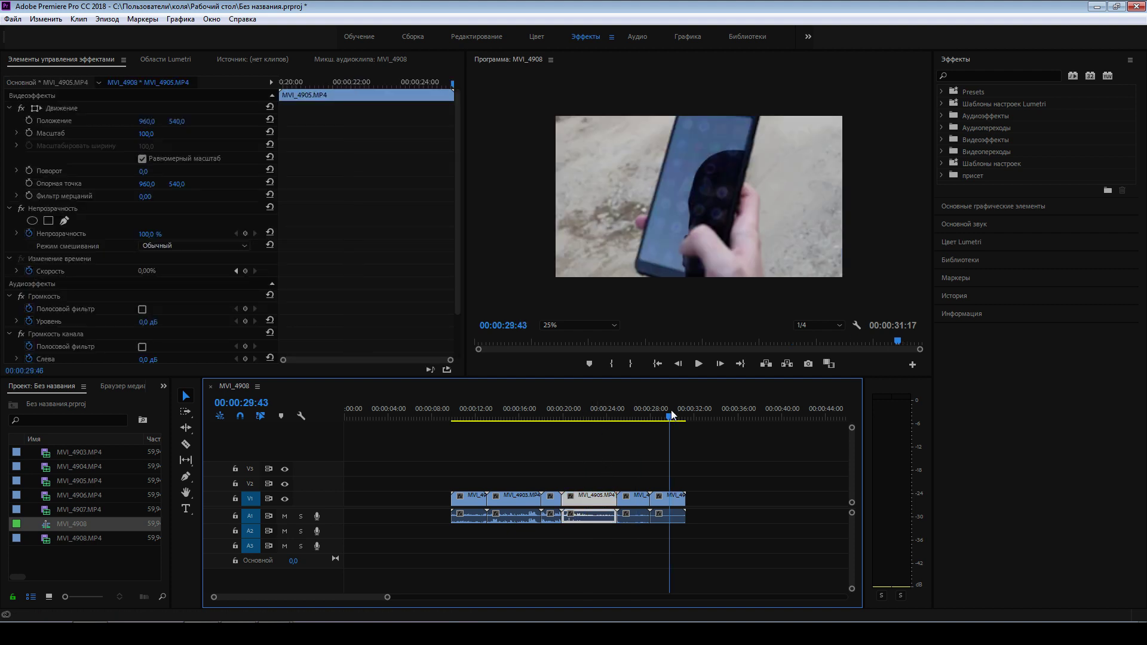
left_click(668, 499)
Inspect MVI_4903 and park the playhead at 00:00:16:33.
left_click(561, 417)
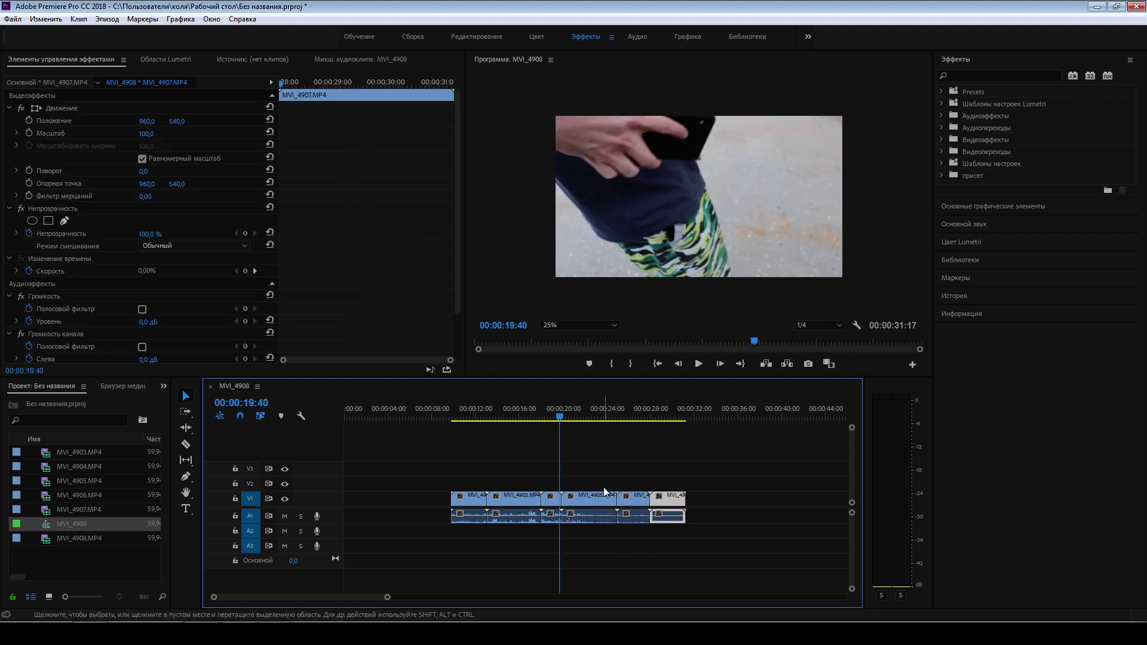
left_click_drag(561, 419, 555, 418)
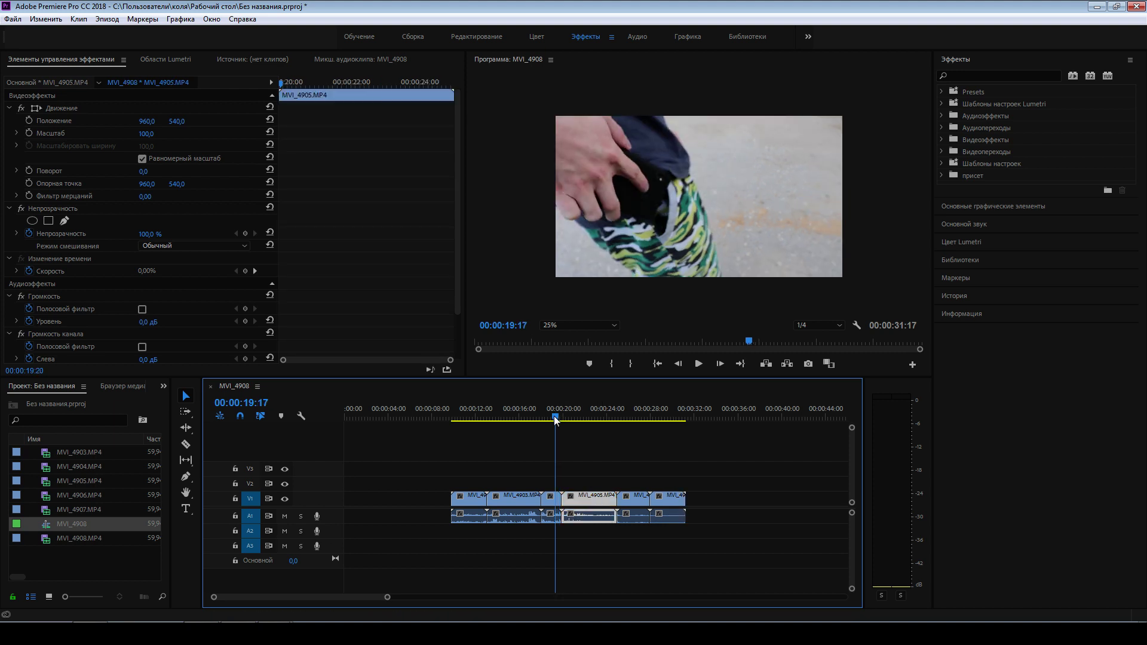
left_click(524, 418)
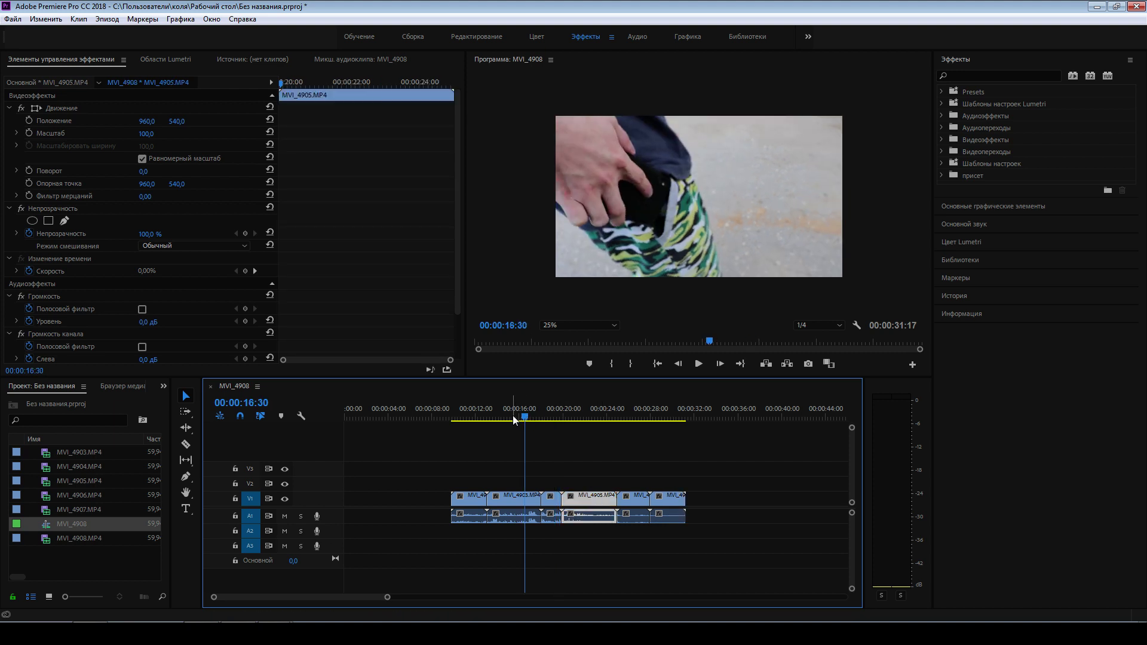
left_click(513, 503)
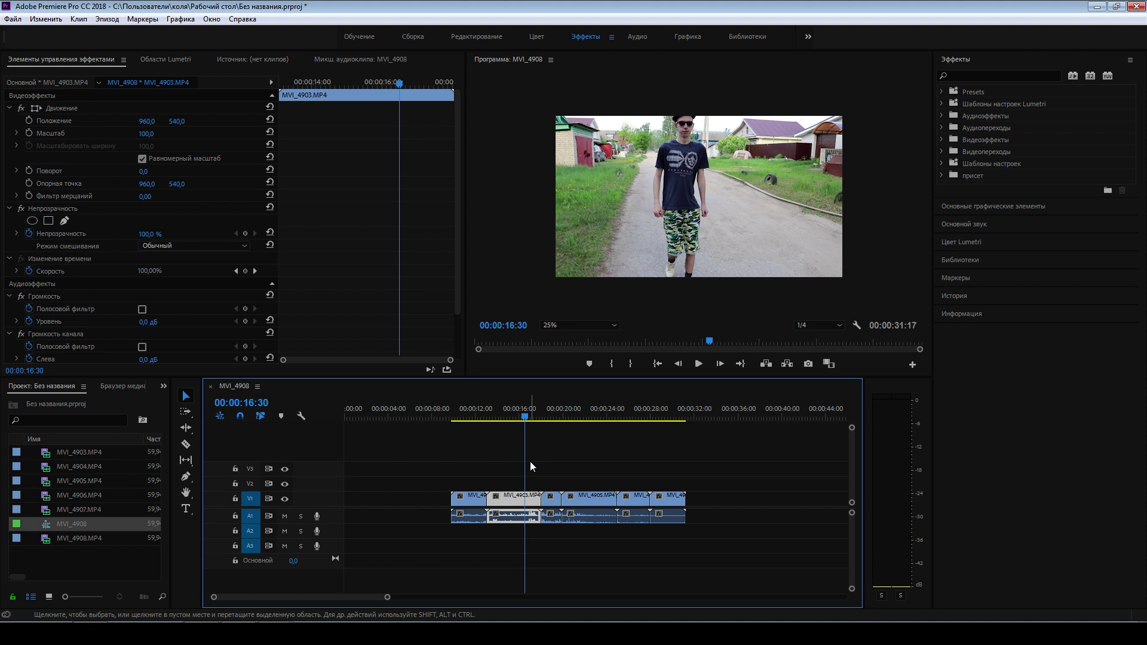
left_click(463, 419)
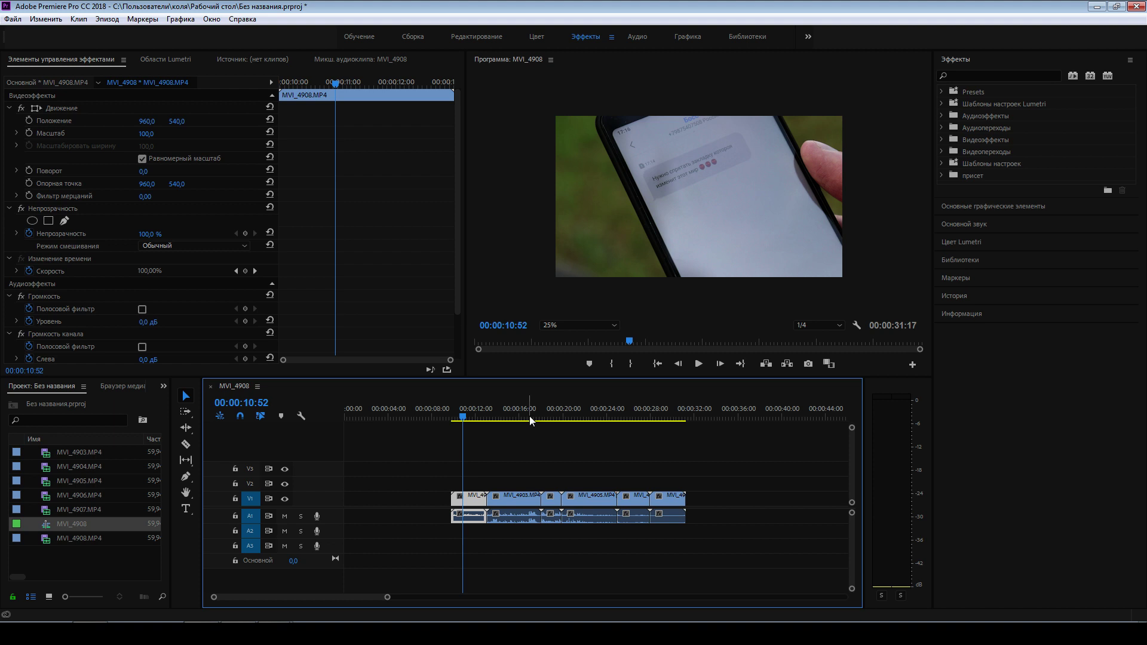
left_click(526, 416)
Move MVI_4903 to the sequence start and push the remaining clips about eight seconds later.
left_click_drag(521, 496, 367, 493)
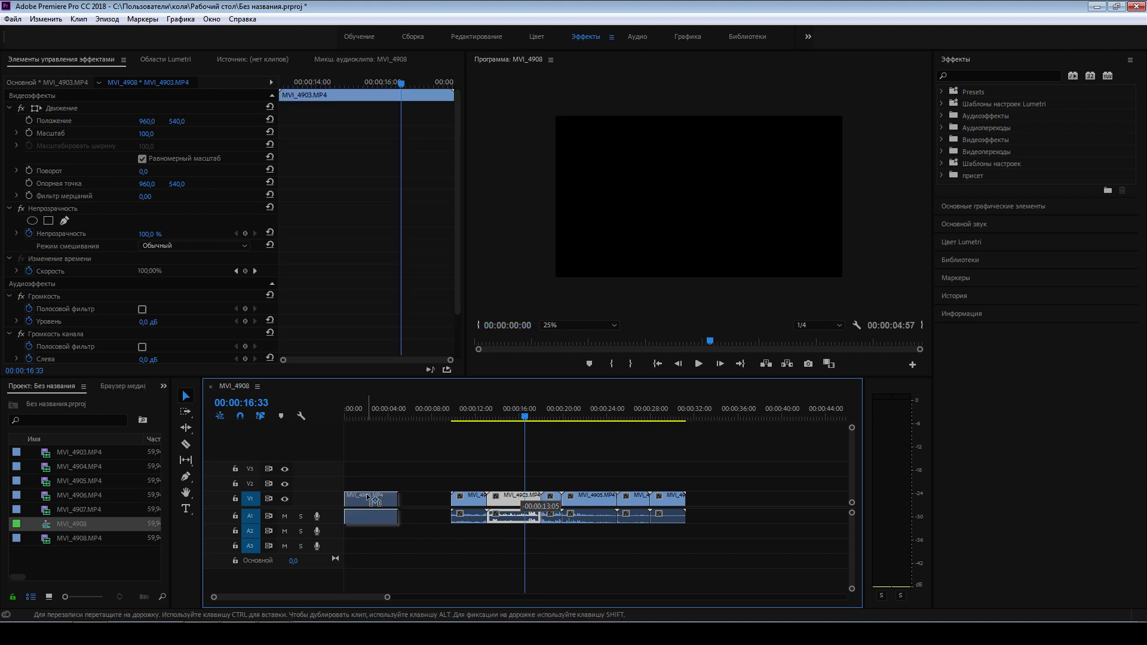
left_click_drag(471, 502, 568, 505)
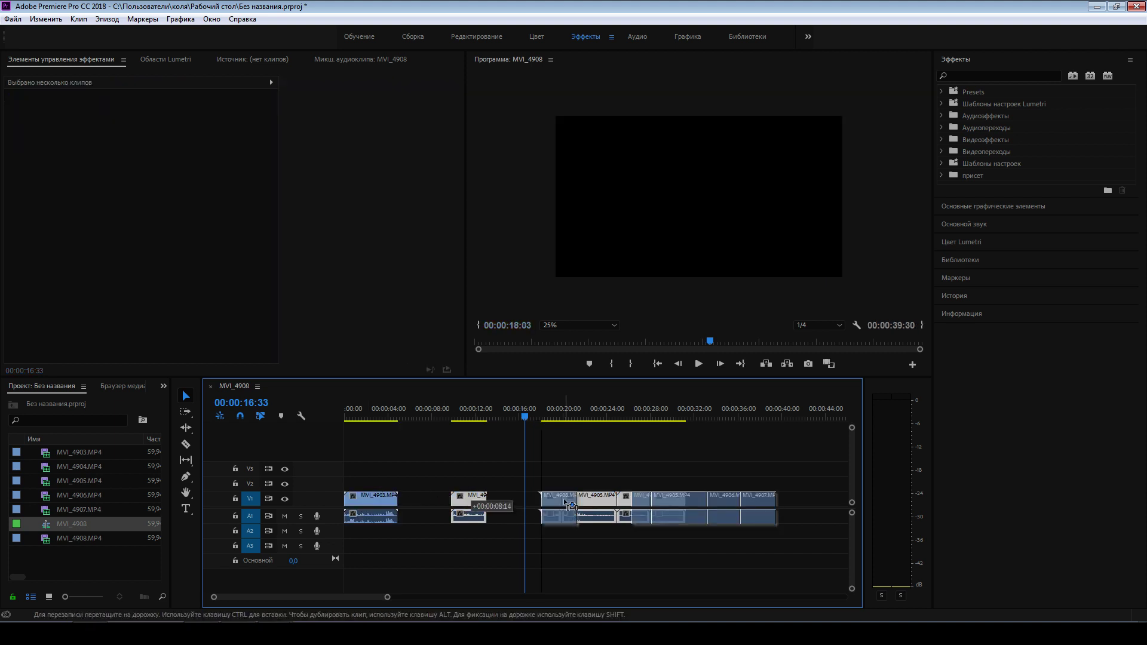
left_click_drag(375, 417, 348, 416)
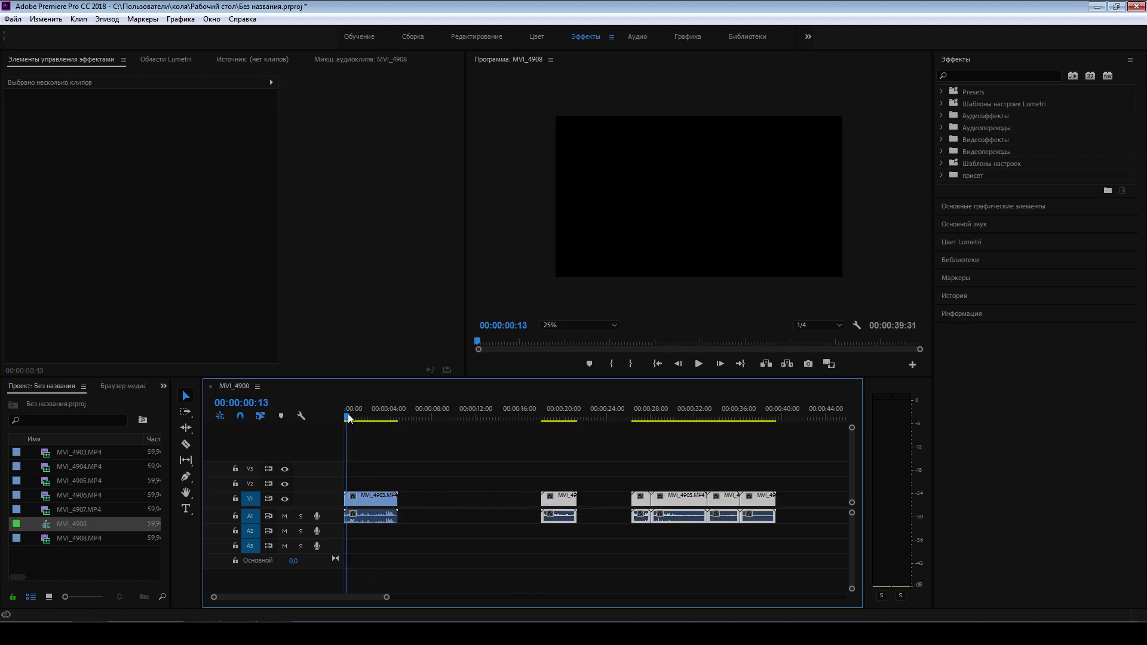
Mute audio track A1 and play back the opening MVI_4903 clip.
left_click(284, 517)
left_click_drag(376, 417, 344, 417)
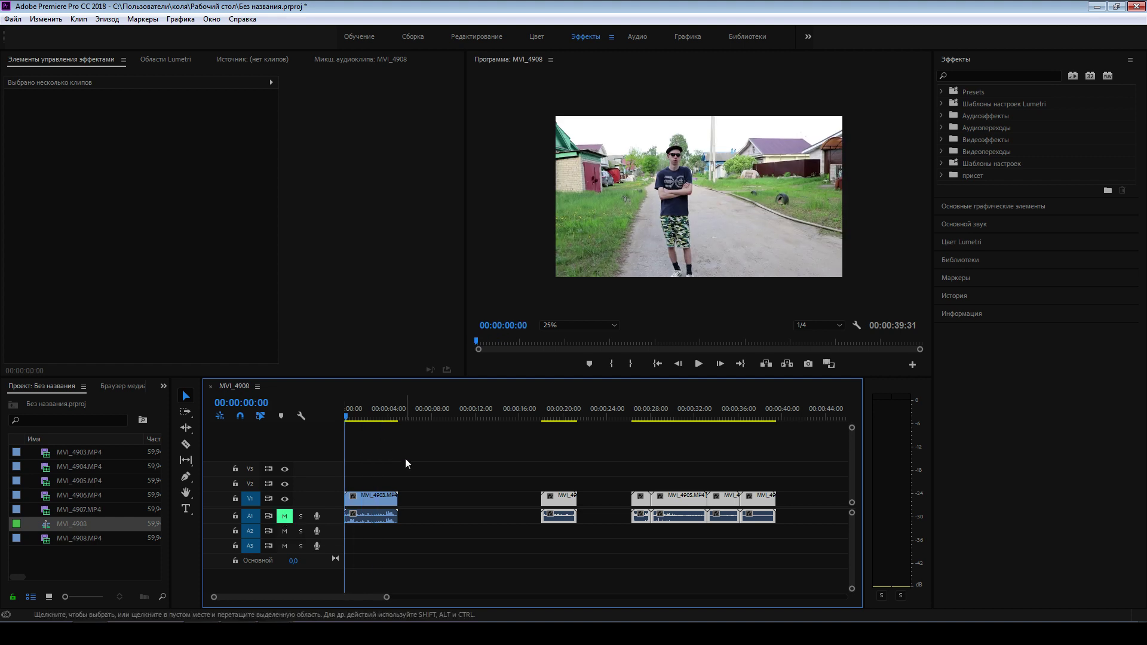
left_click(387, 497)
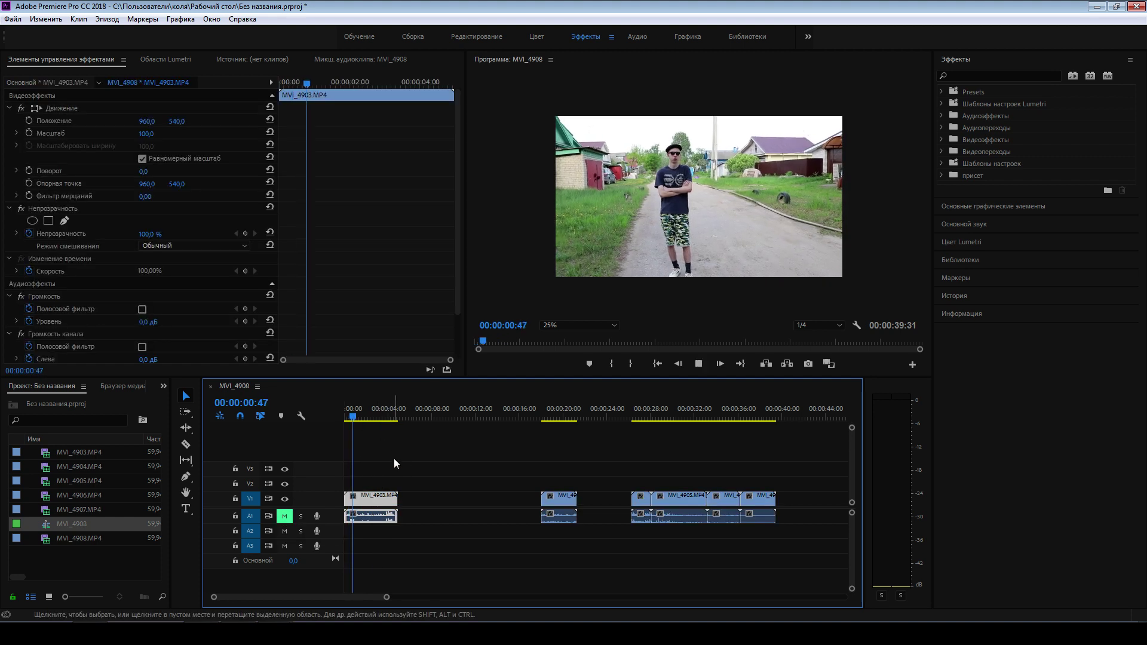
key("space")
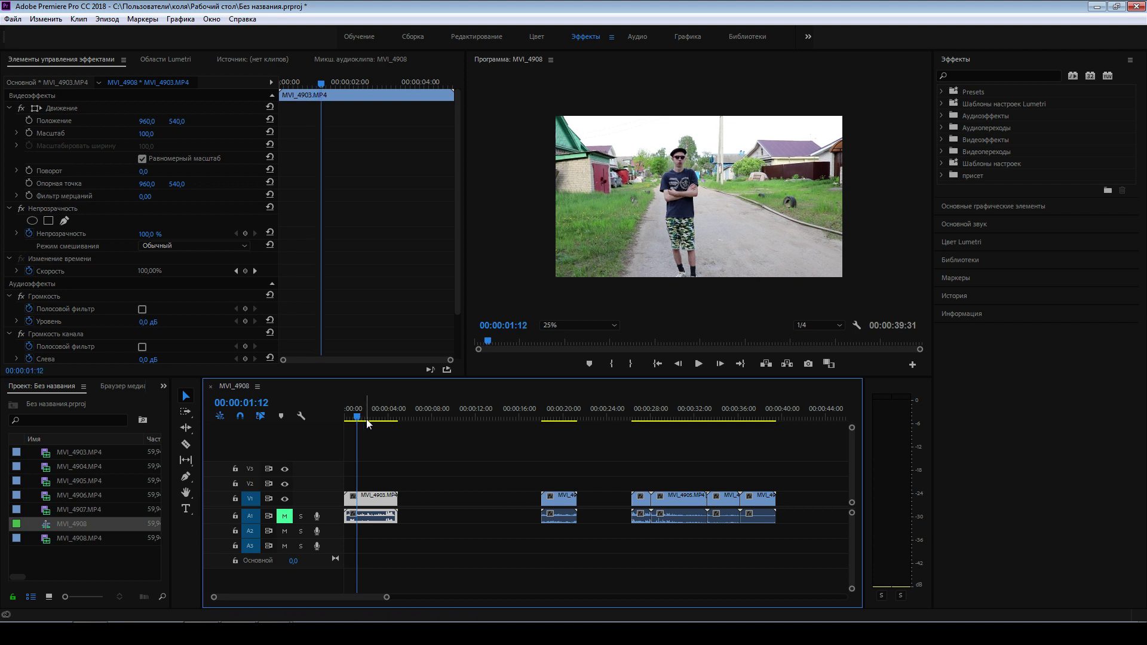
left_click_drag(360, 418, 397, 423)
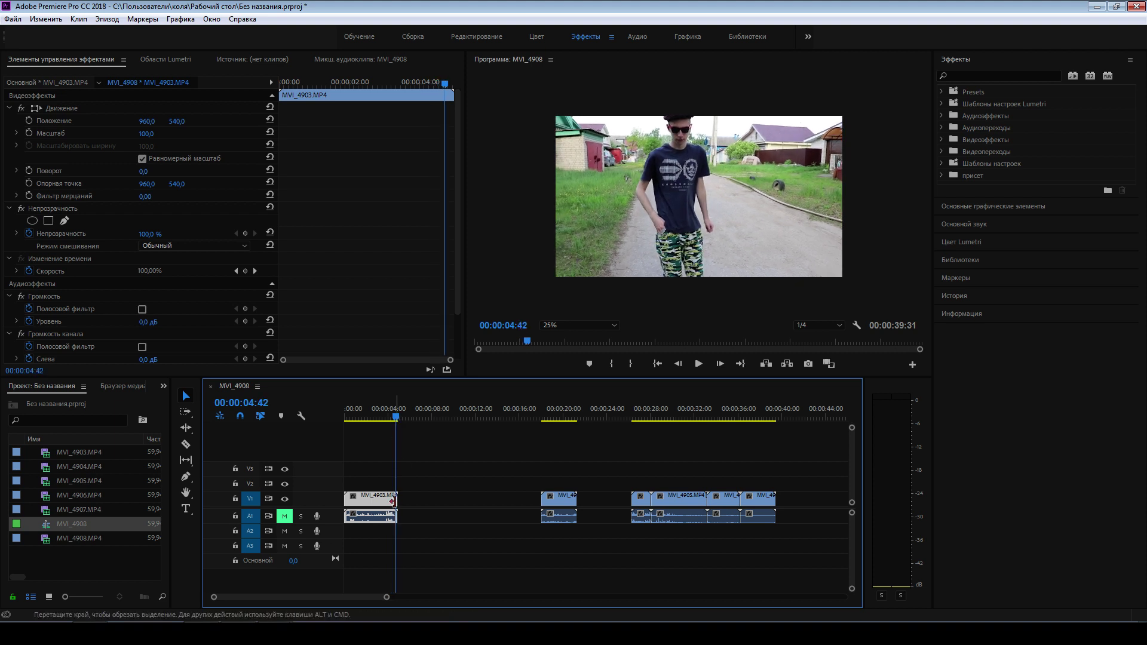
Zoom the timeline in on MVI_4903 and locate a cut point near 00:00:04:03.
left_click_drag(397, 499, 395, 500)
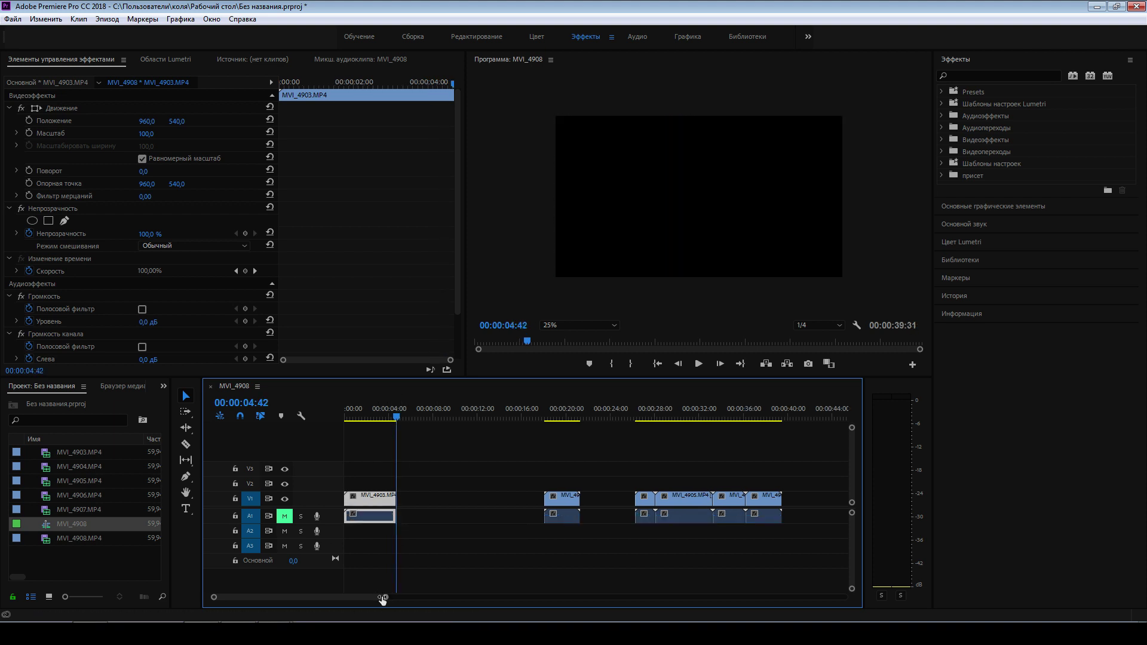
left_click_drag(386, 597, 336, 597)
left_click_drag(446, 415, 438, 417)
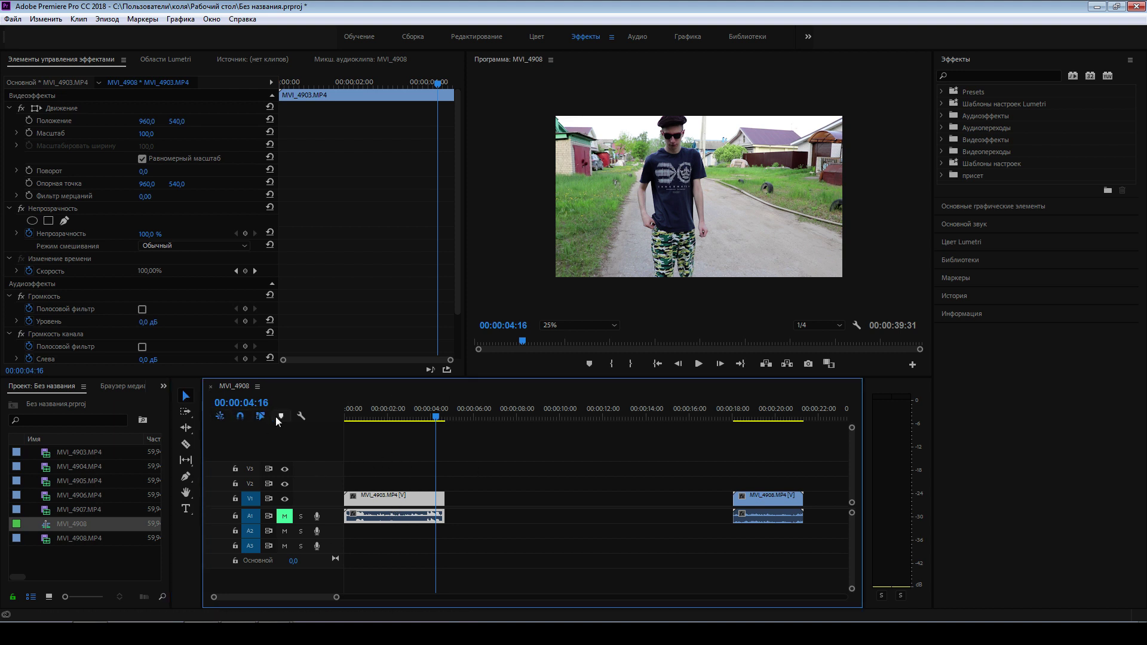
left_click(431, 419)
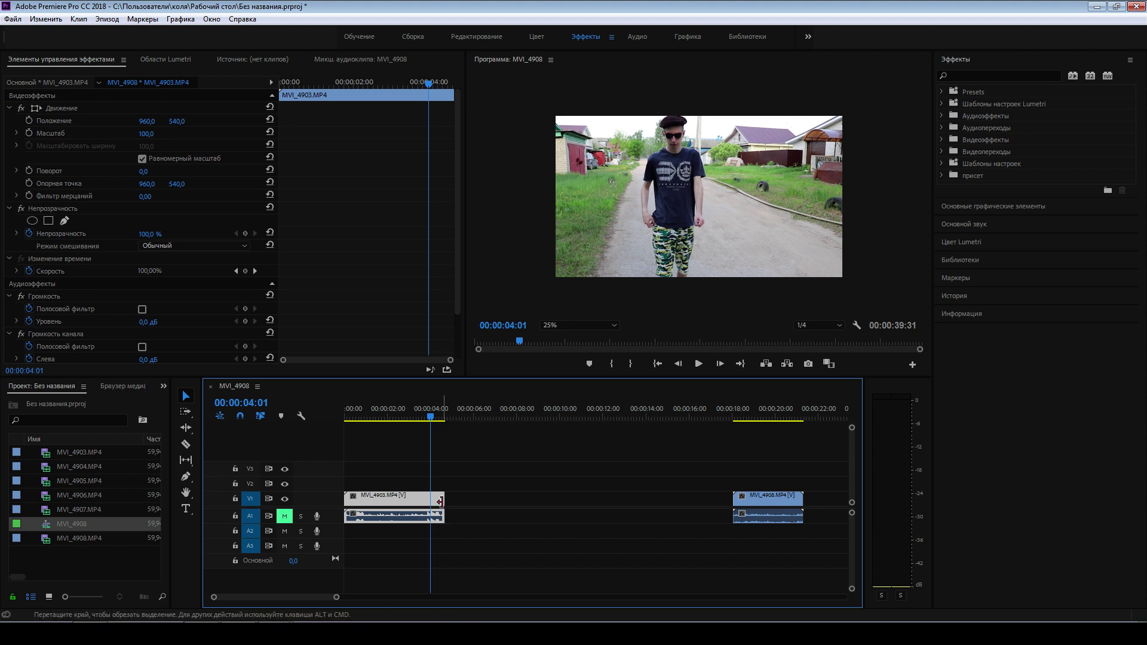
left_click_drag(430, 416, 432, 417)
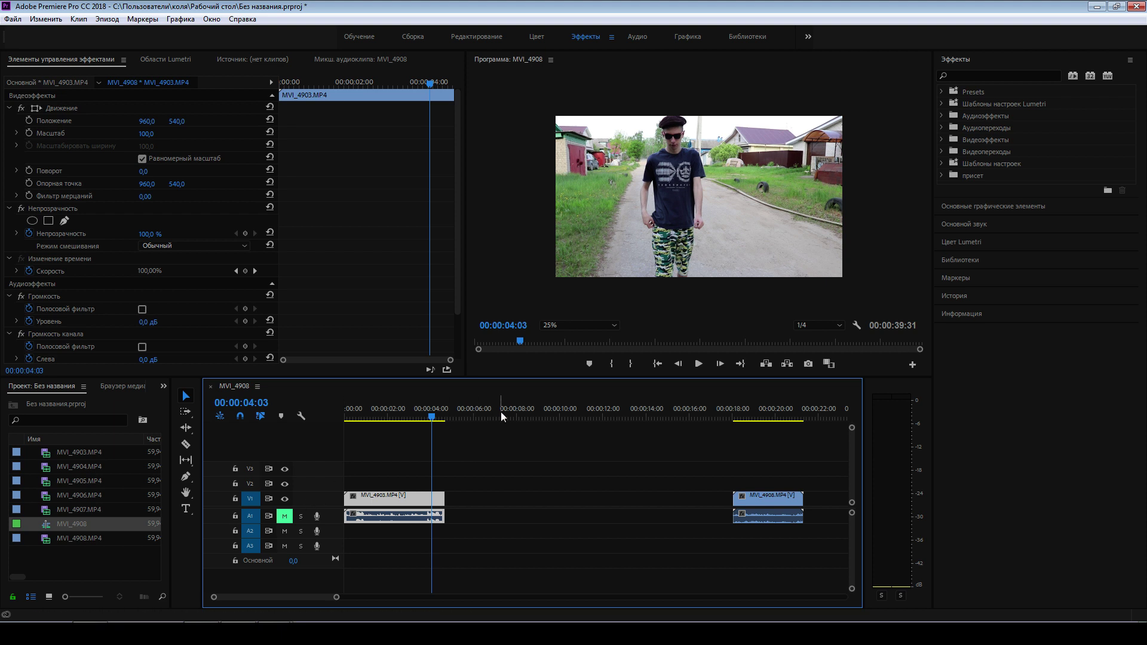
Split MVI_4903 with the Razor tool at 00:00:04:28, delete the tail piece, then undo.
key("c")
left_click(186, 448)
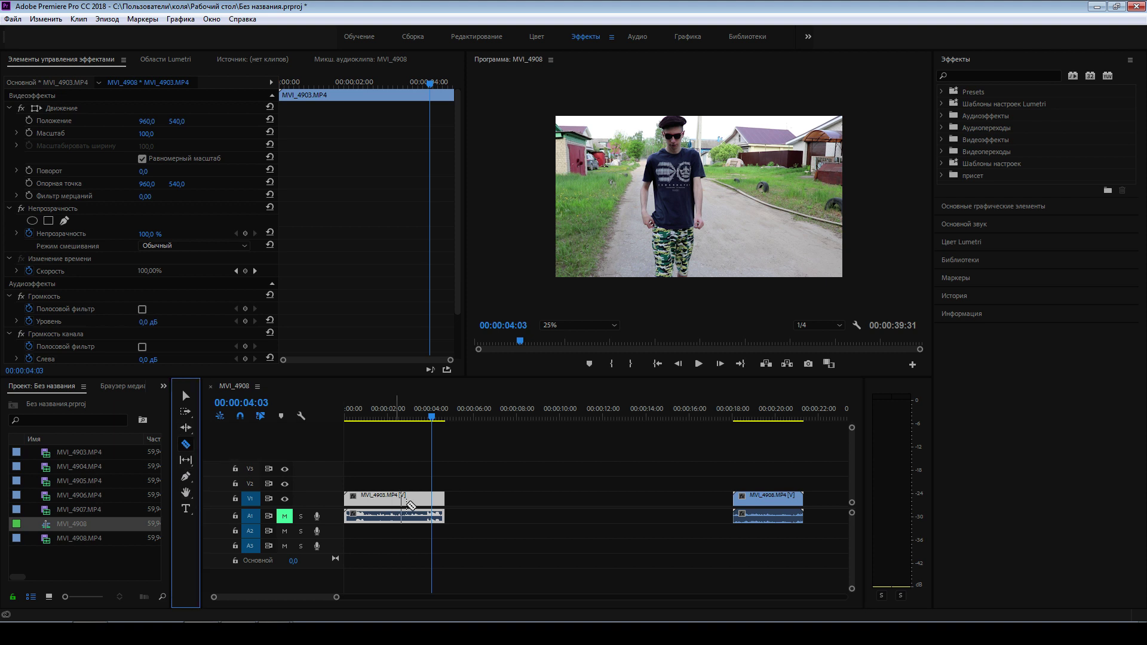
left_click(418, 419)
left_click_drag(420, 420, 441, 420)
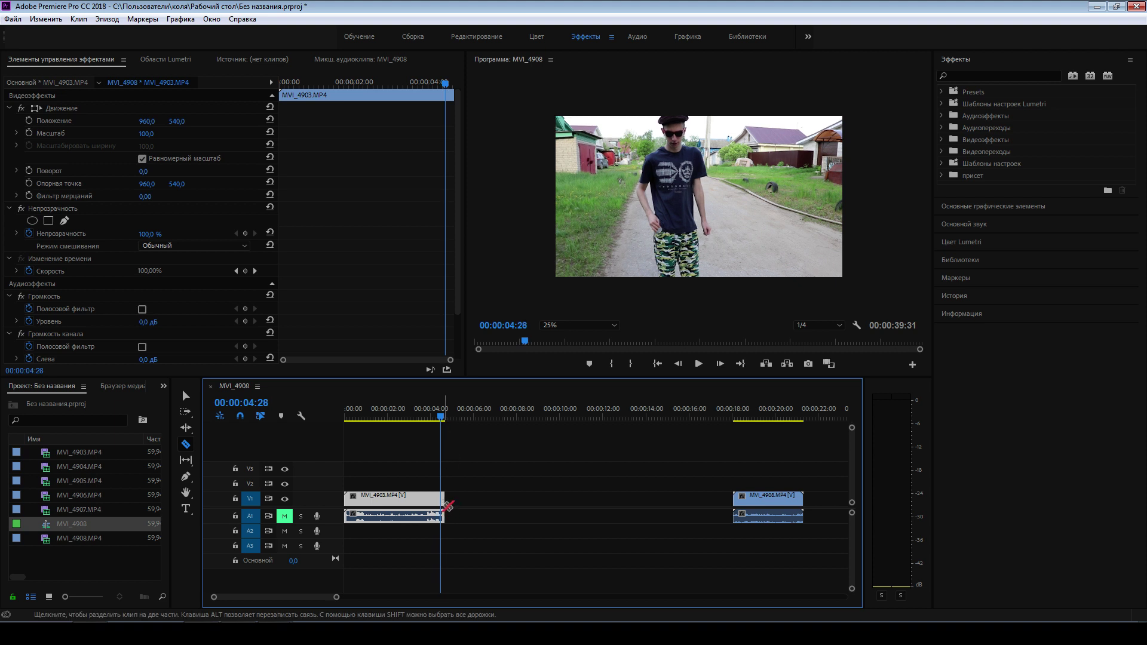
left_click(442, 498)
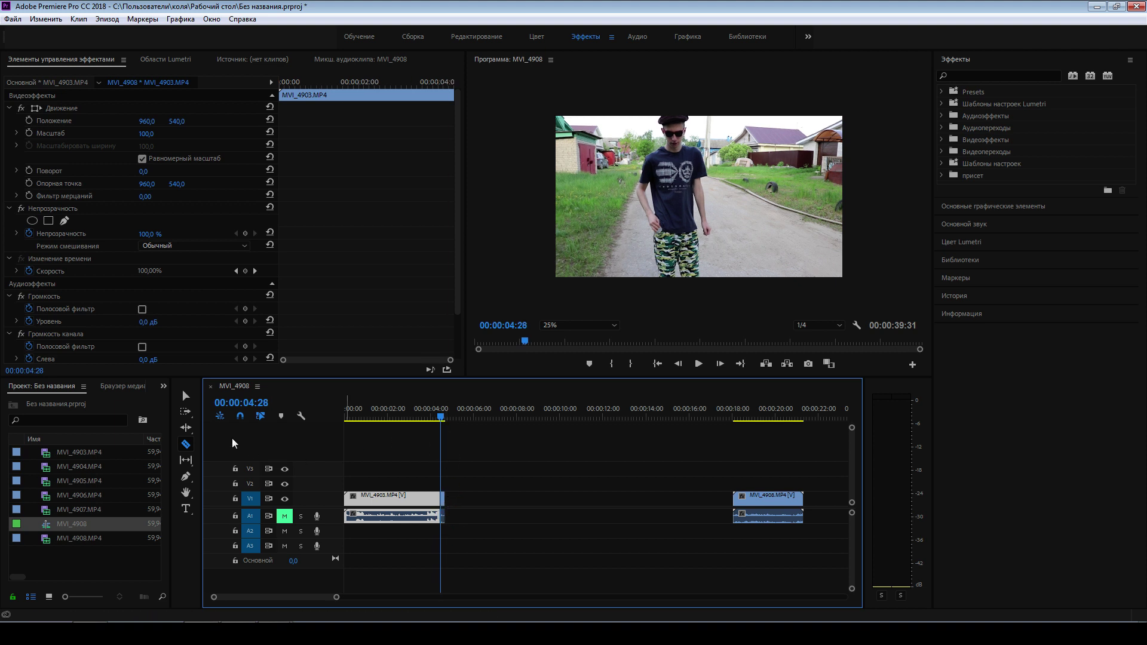
left_click(186, 397)
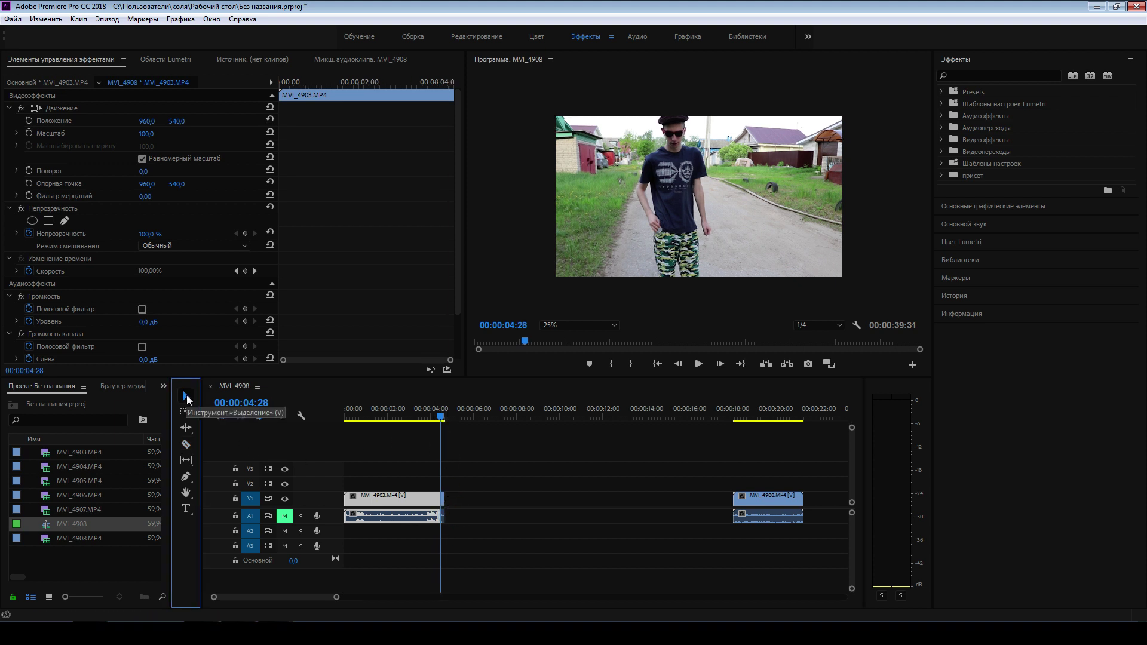
left_click(444, 499)
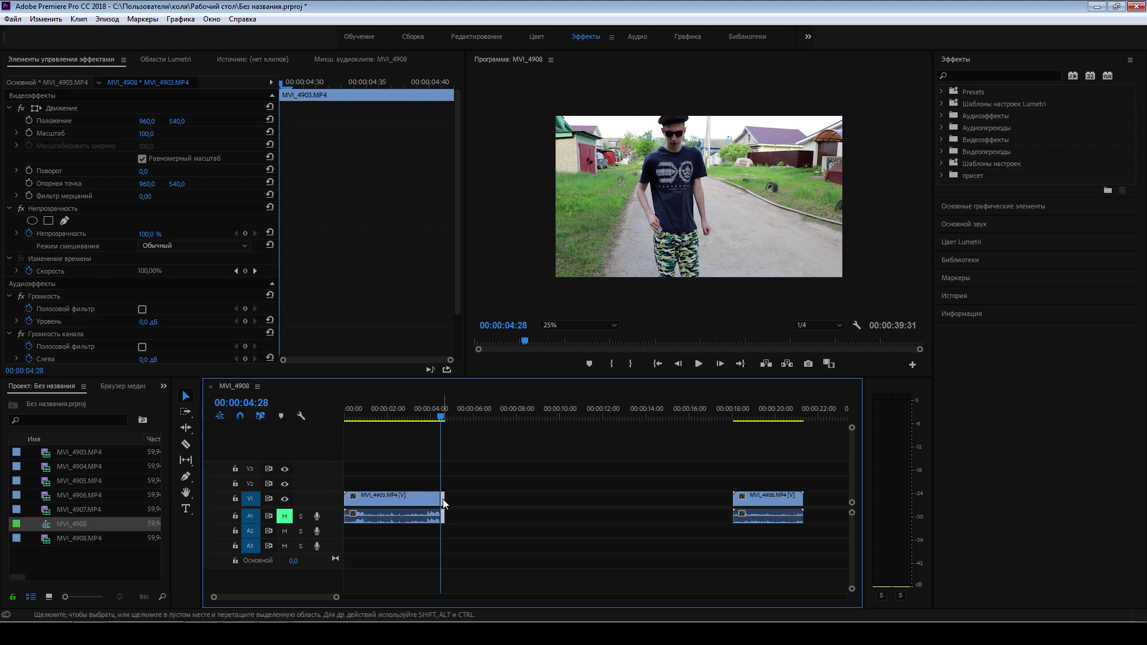
key("Delete")
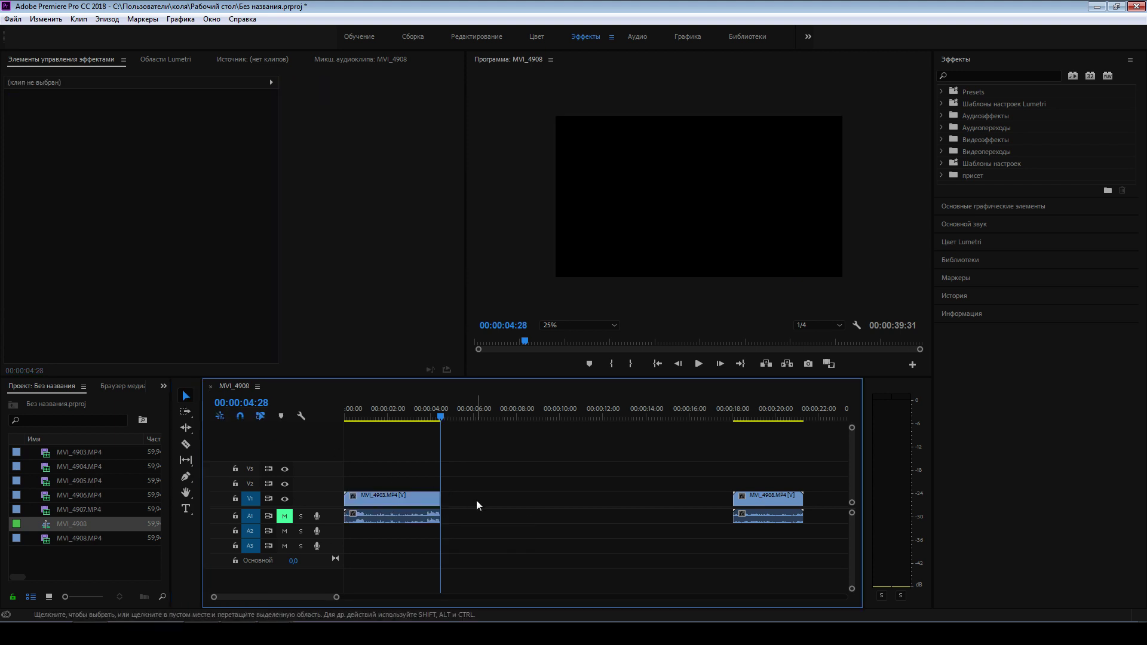
key("ctrl+z")
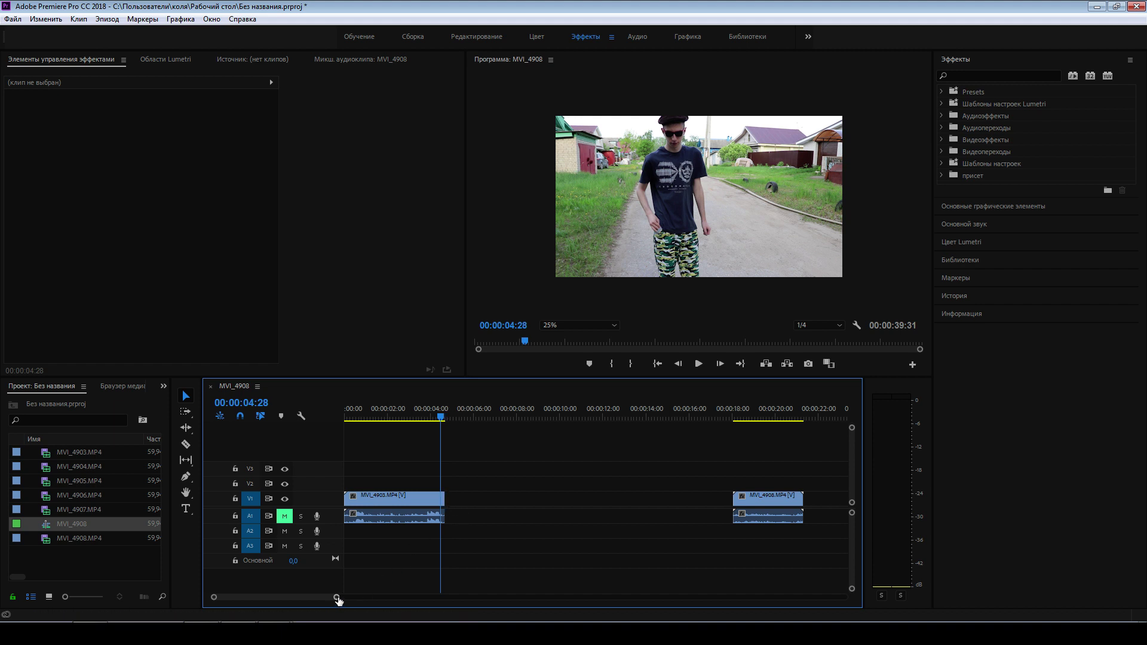
Trim the end of MVI_4903 to the playhead at 00:00:04:26.
left_click_drag(337, 598, 289, 597)
left_click_drag(597, 497, 583, 496)
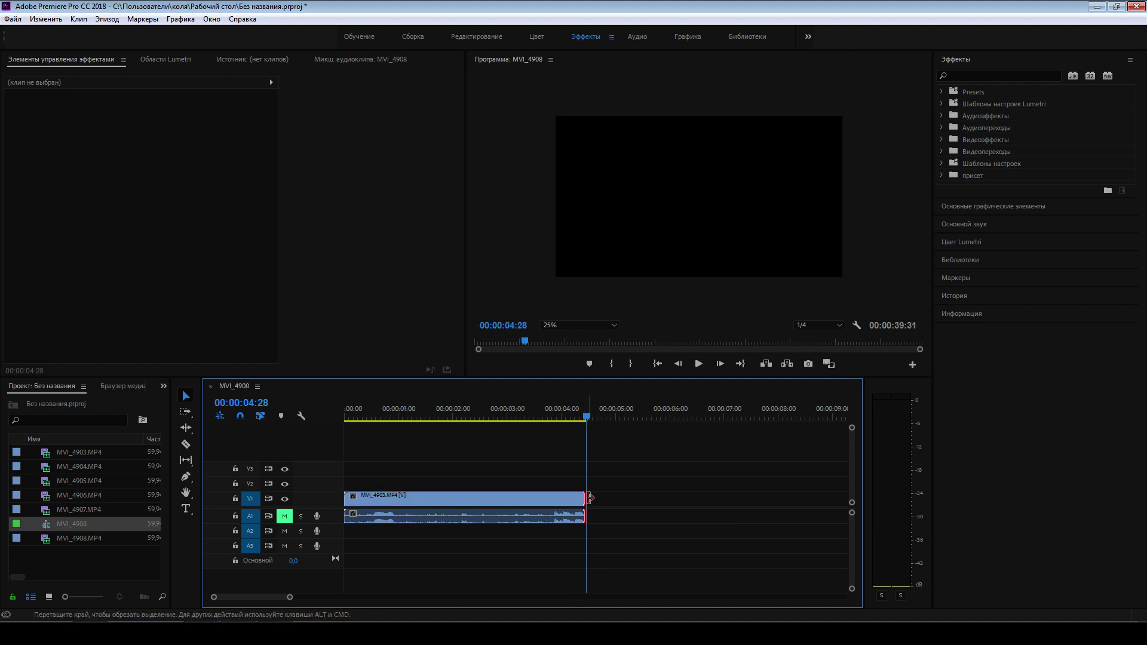
left_click(579, 497)
left_click(573, 418)
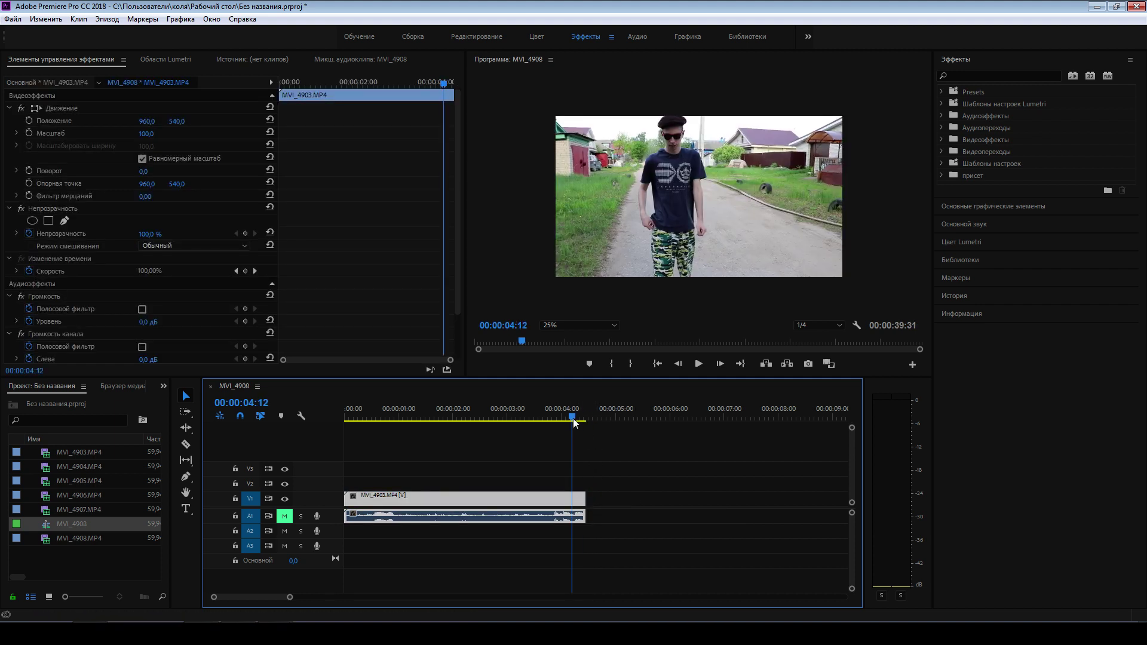
left_click_drag(573, 423, 585, 419)
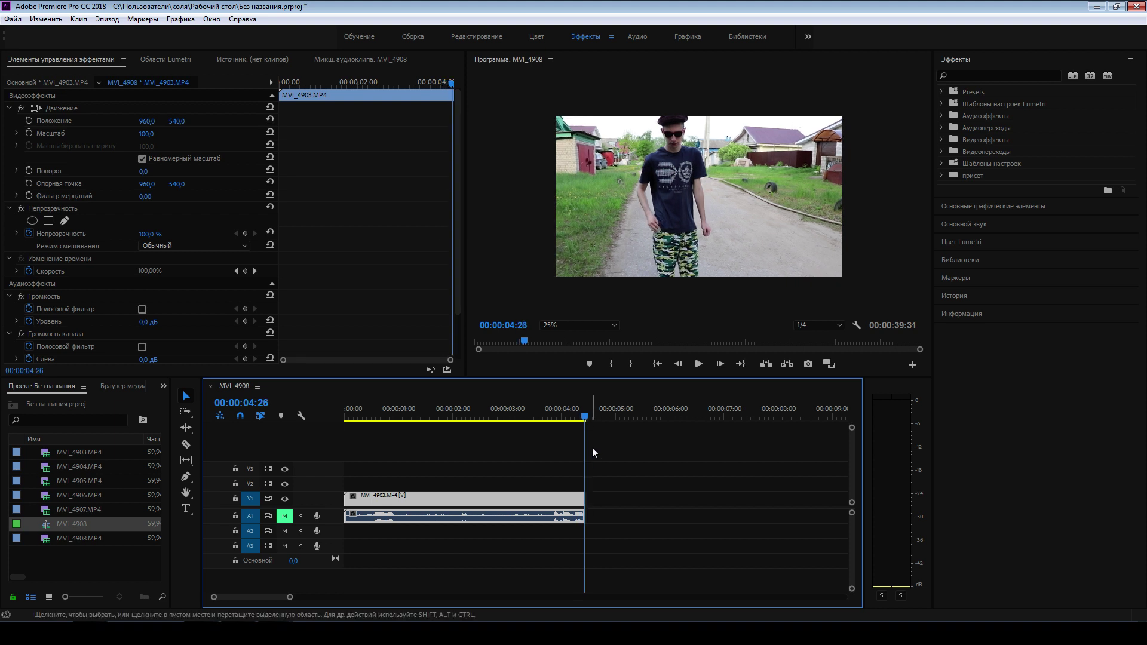
key("ctrl+z")
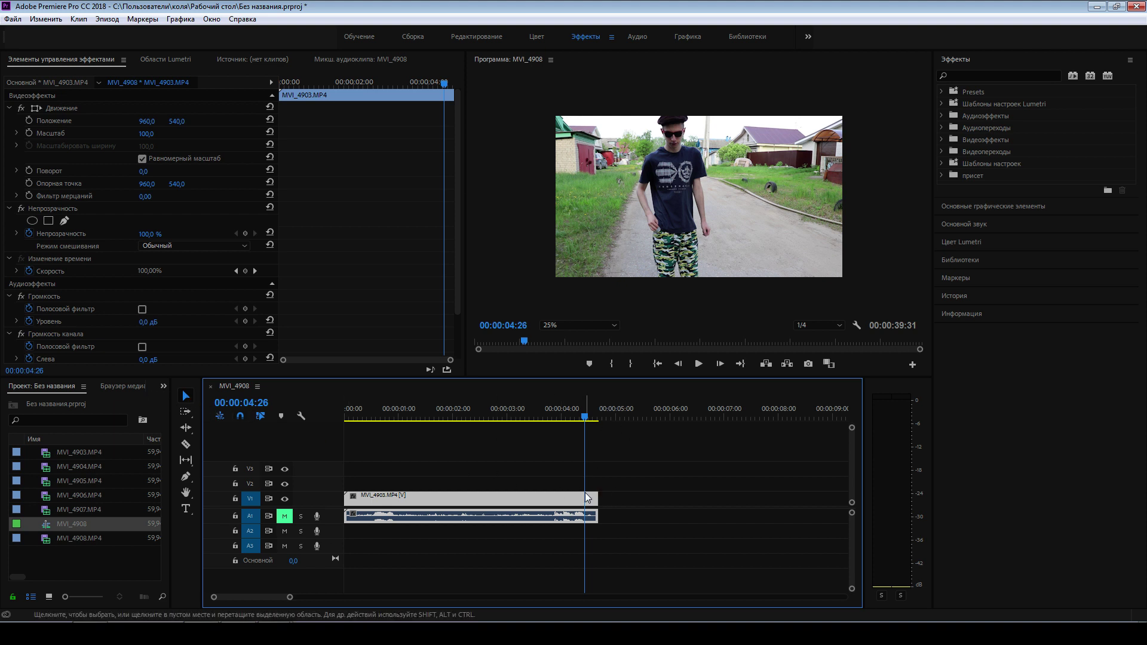
left_click_drag(289, 596, 303, 596)
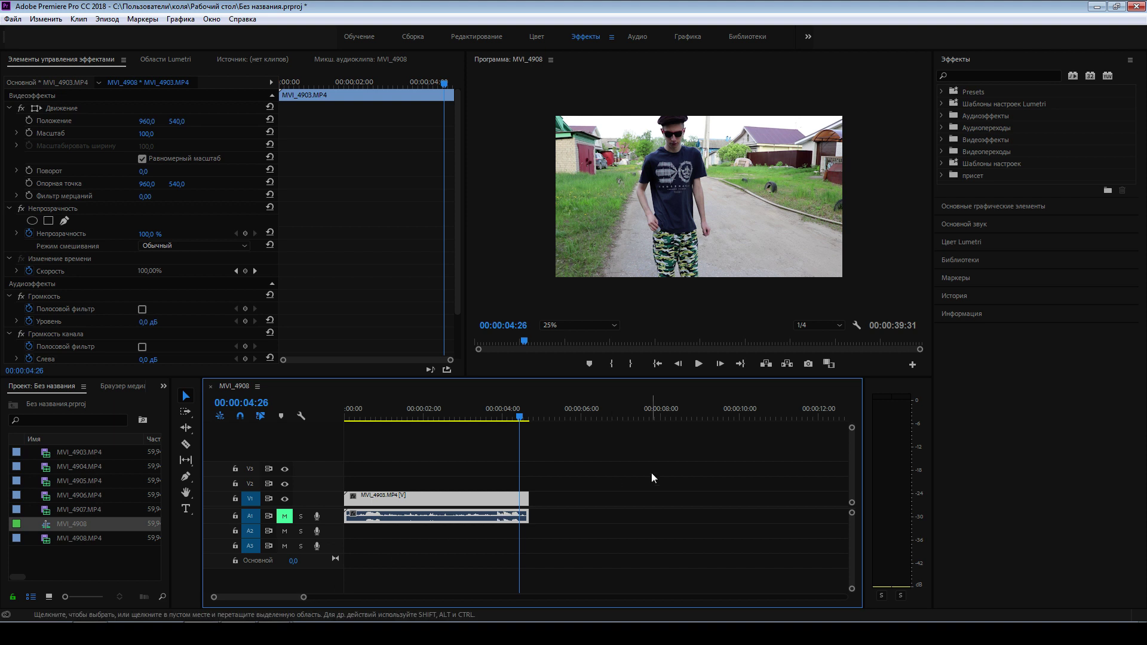
key("w")
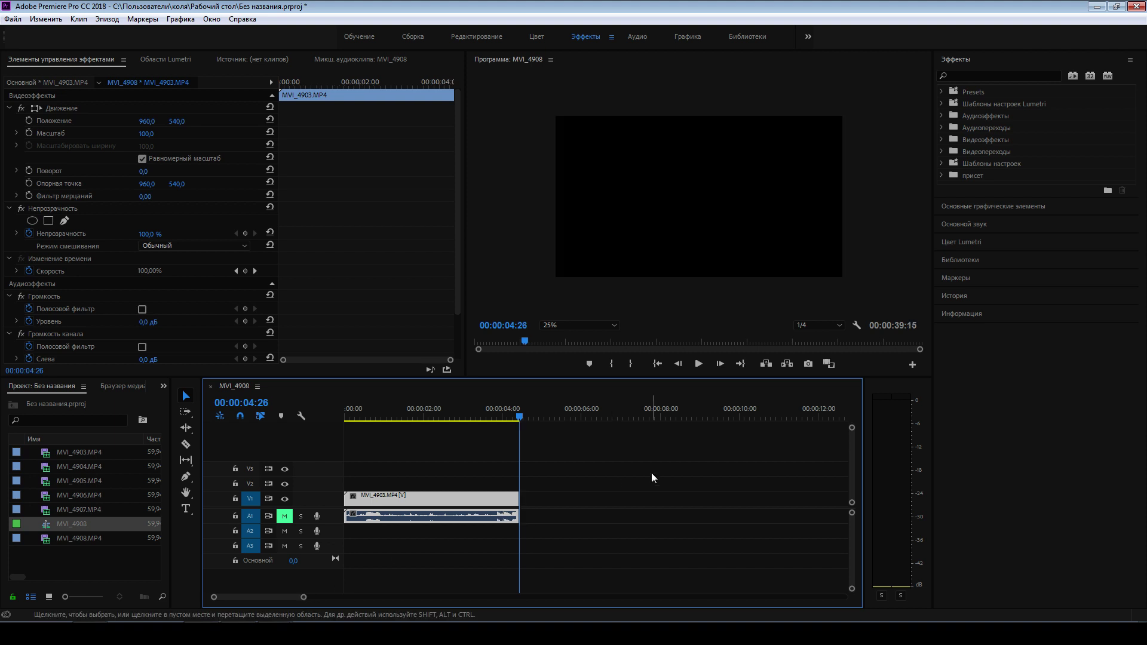
mouse_move(303, 596)
left_mouse_down()
mouse_move(493, 578)
mouse_move(310, 598)
left_mouse_up()
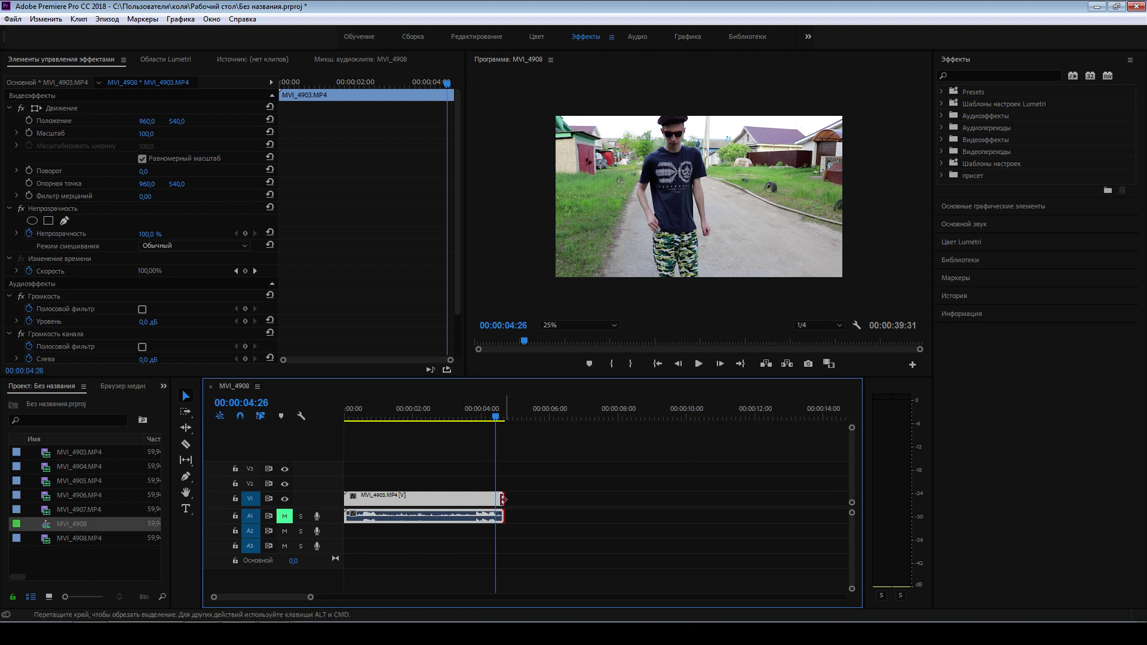
Trim MVI_4903's end back to the playhead and locate MVI_4904 around 00:00:26:27.
left_click_drag(503, 499, 495, 502)
left_click_drag(310, 597, 374, 596)
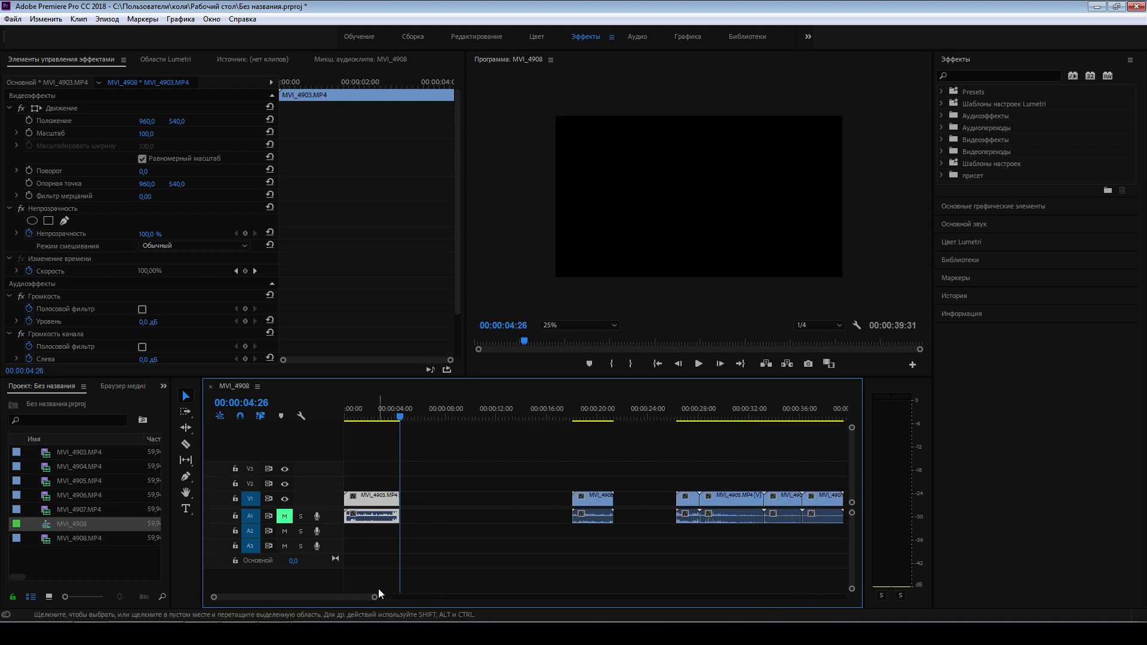
mouse_move(418, 422)
left_mouse_down()
mouse_move(549, 445)
mouse_move(584, 418)
left_mouse_up()
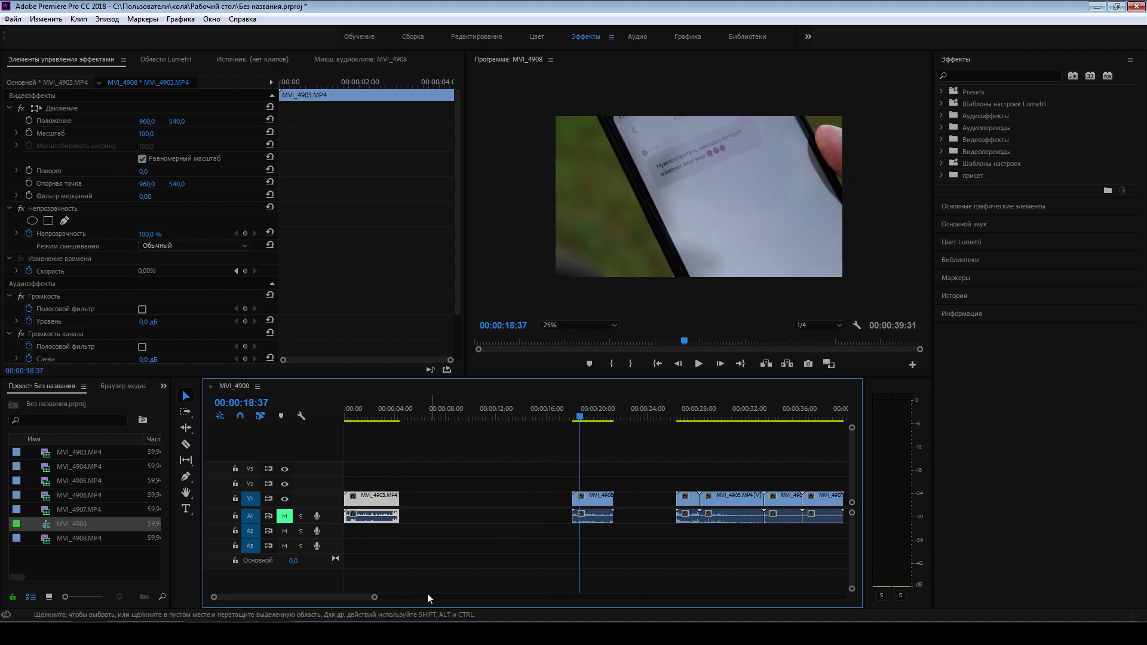
left_click_drag(374, 597, 389, 597)
left_click(626, 415)
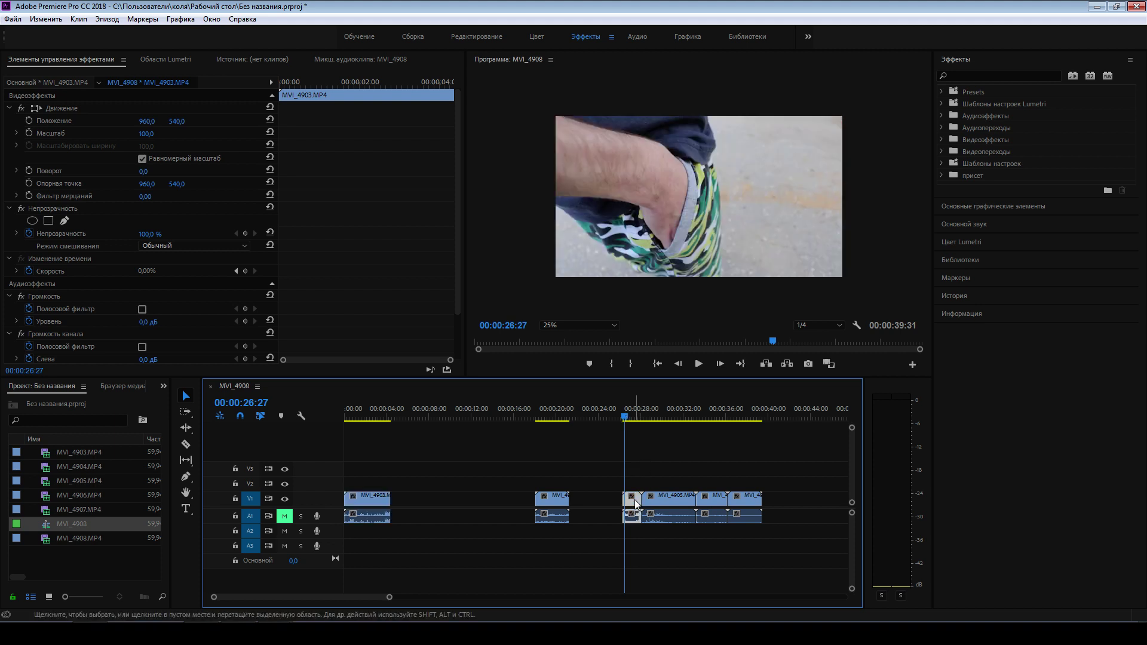
Move MVI_4904 to about 00:00:07 and zoom the timeline in around it.
left_click_drag(634, 500, 431, 499)
left_click(432, 429)
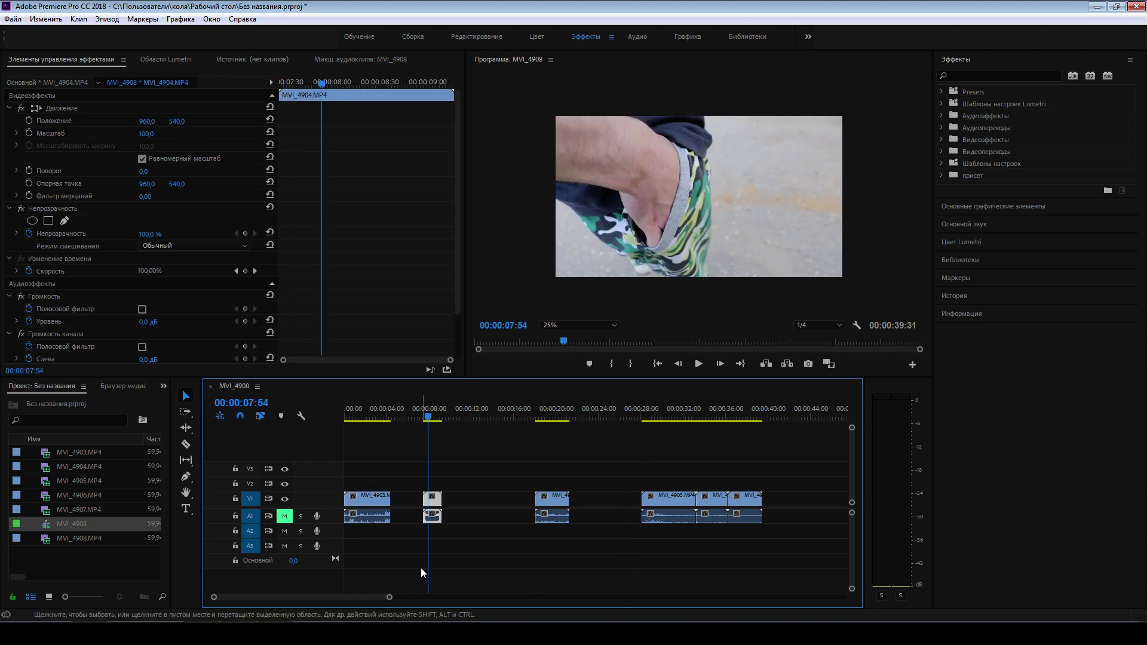
left_click_drag(389, 597, 342, 601)
mouse_move(565, 418)
left_mouse_down()
mouse_move(583, 420)
mouse_move(456, 432)
mouse_move(559, 442)
left_mouse_up()
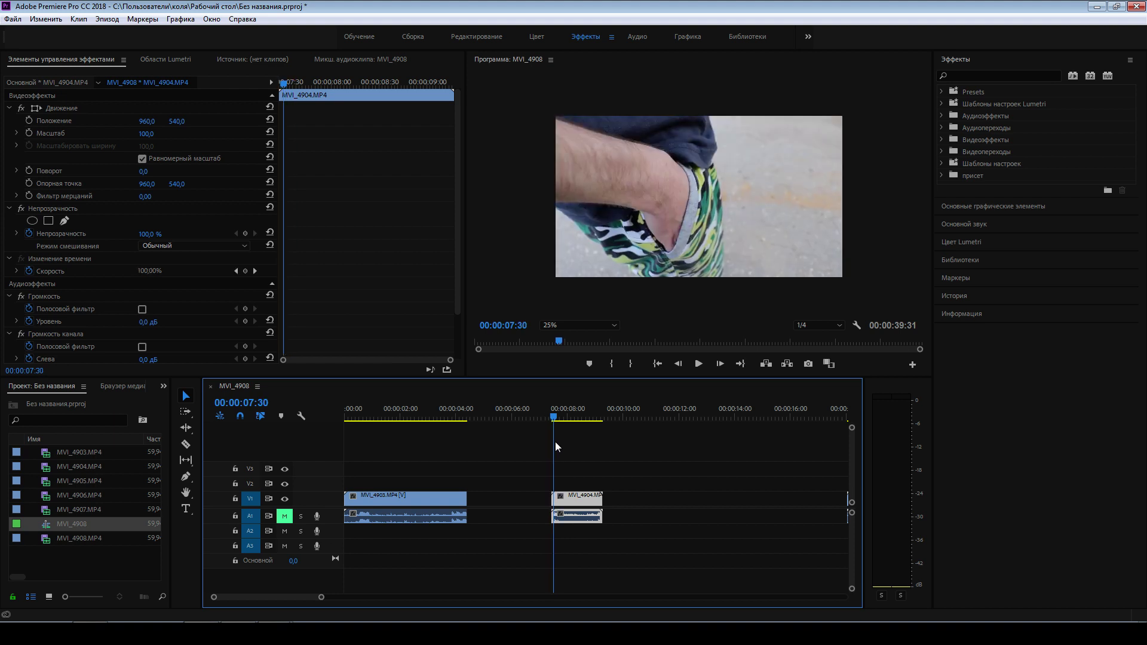
Butt MVI_4904 against MVI_4903 and trim its end to the playhead at about 00:00:05:52.
left_click_drag(573, 501, 491, 507)
left_click(461, 419)
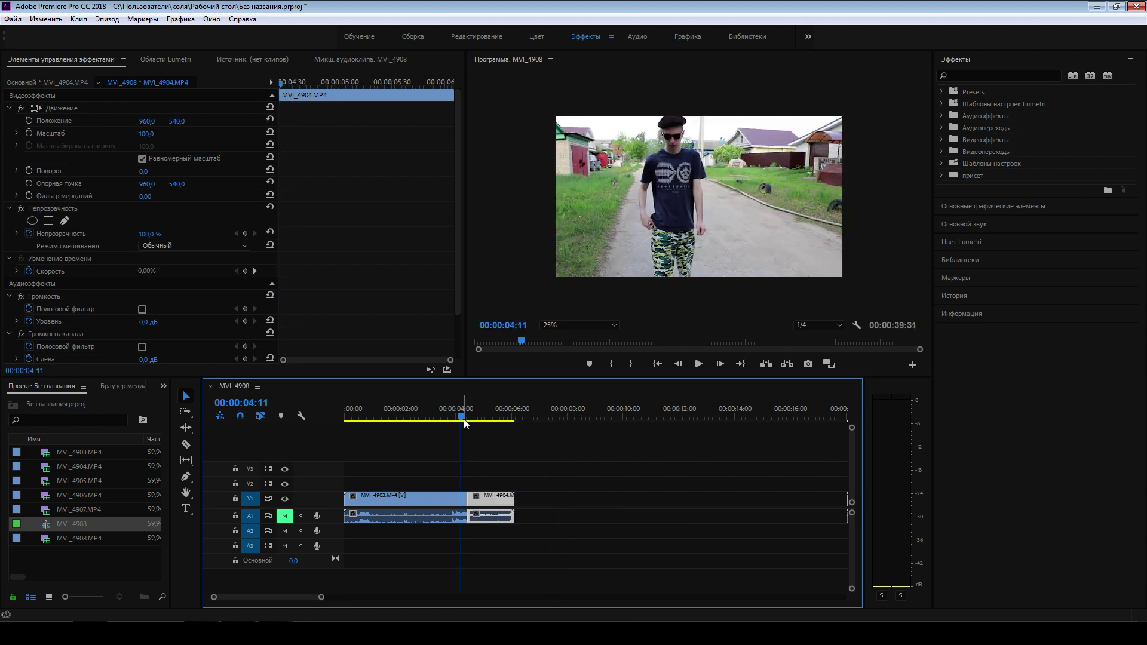
left_click_drag(485, 417, 459, 416)
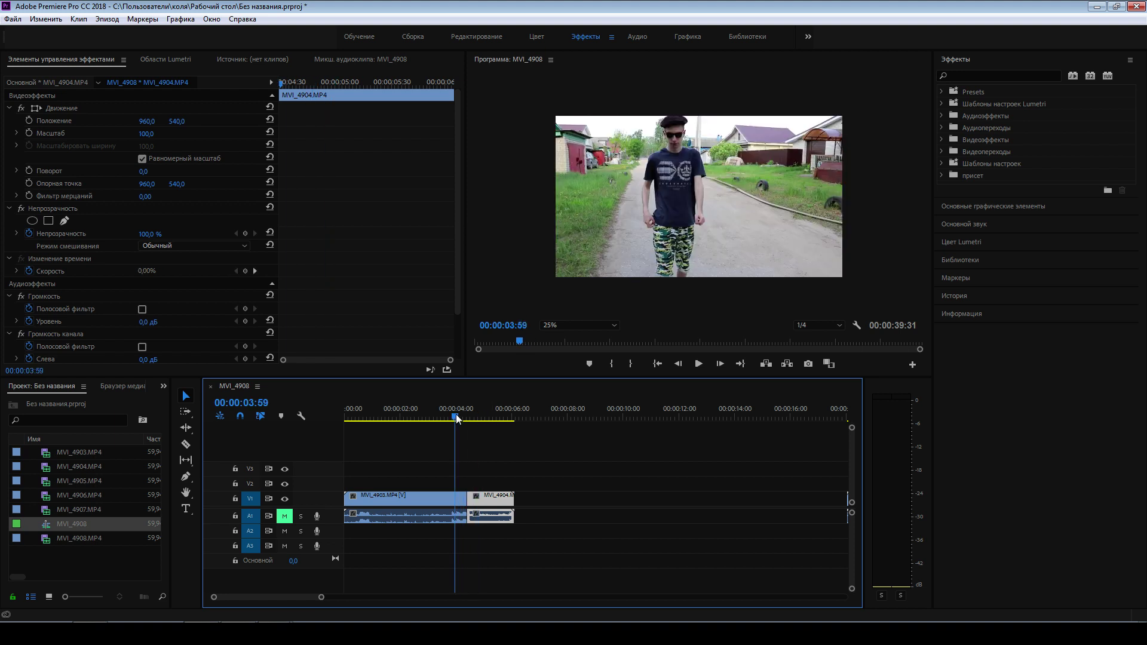
left_click_drag(460, 418, 508, 426)
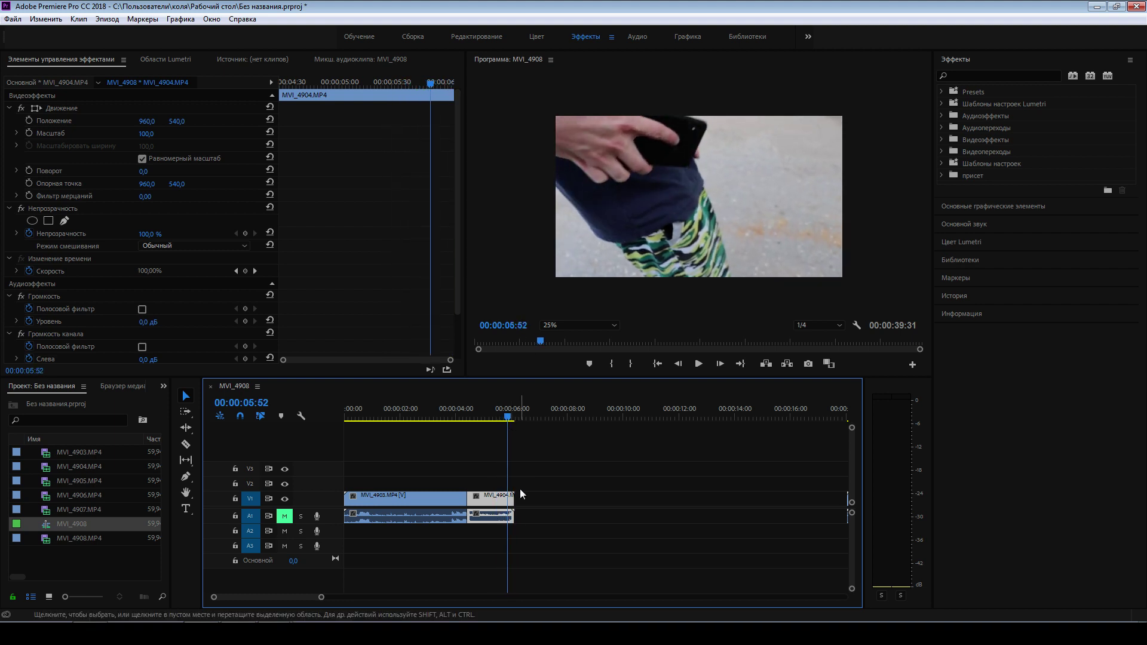
left_click_drag(517, 503, 507, 503)
left_click_drag(326, 597, 360, 597)
Pull MVI_4908 earlier to about 00:00:10 and move the clip group left to close the gap.
left_click_drag(636, 502, 508, 502)
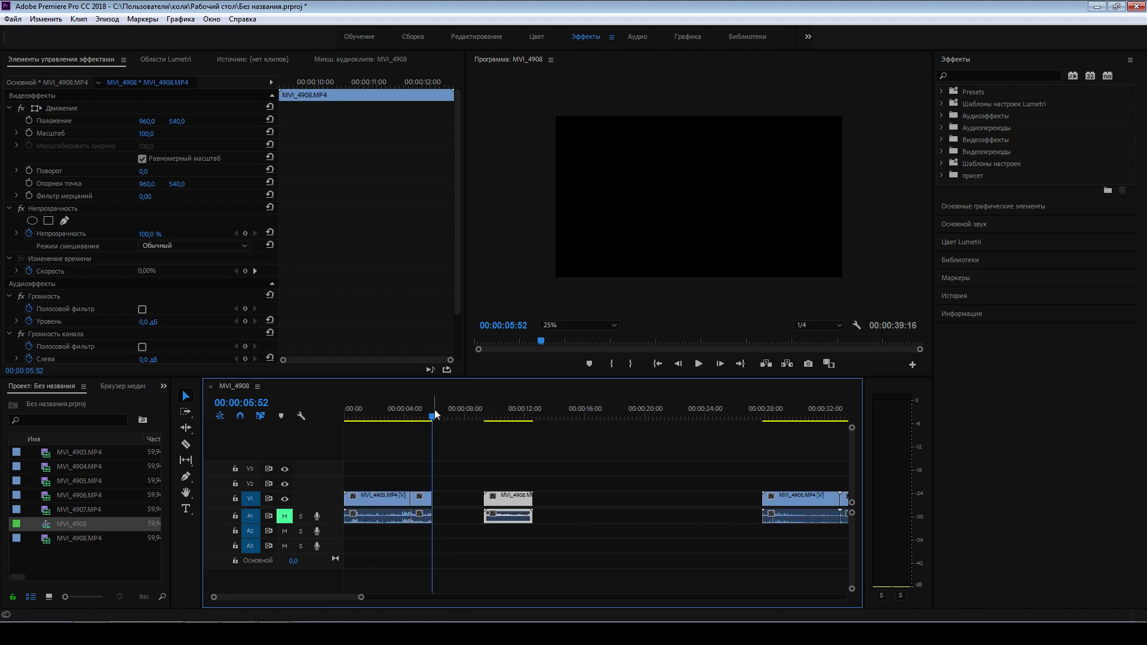
left_click(506, 421)
left_click_drag(362, 599, 433, 597)
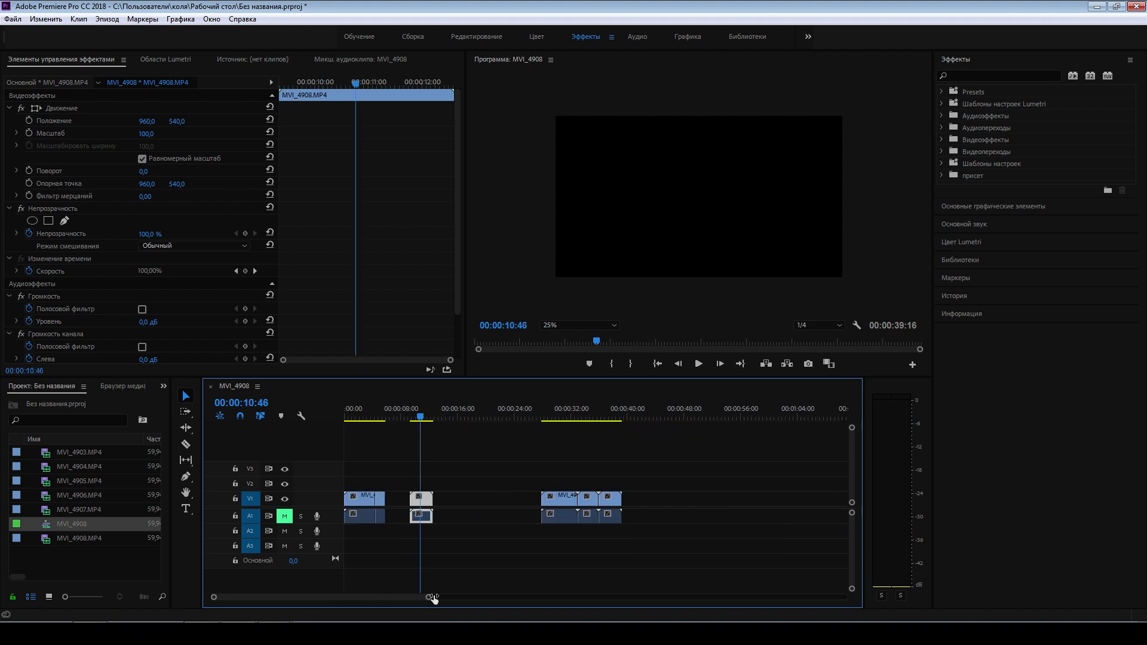
left_click_drag(692, 499, 552, 505)
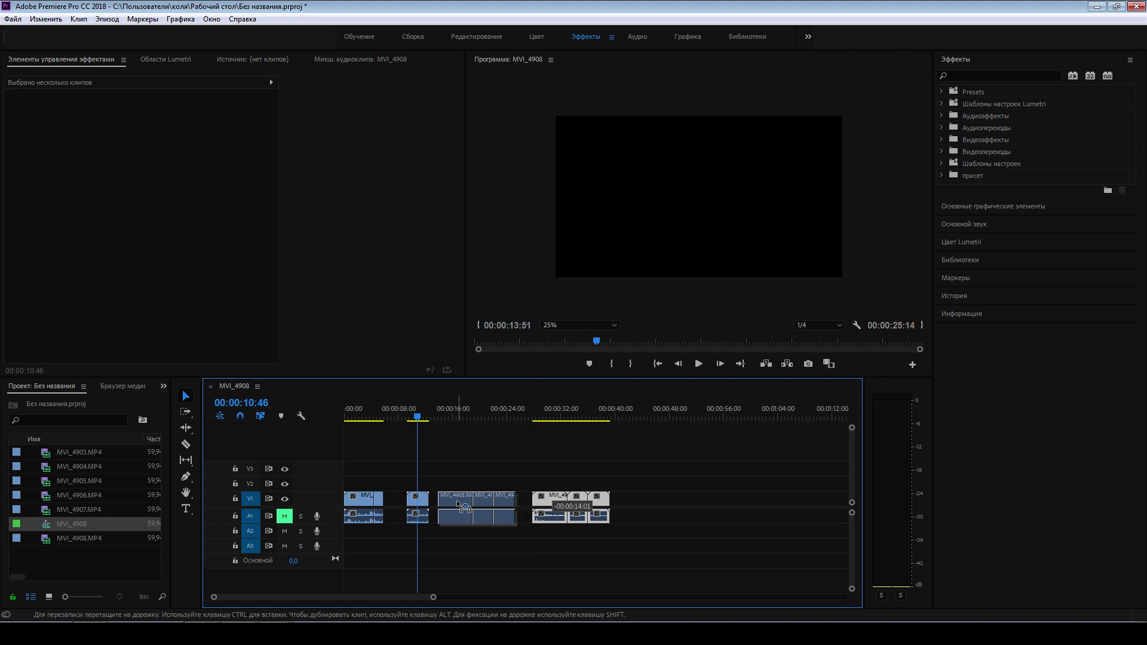
left_click_drag(478, 507, 451, 507)
left_click_drag(421, 421, 471, 421)
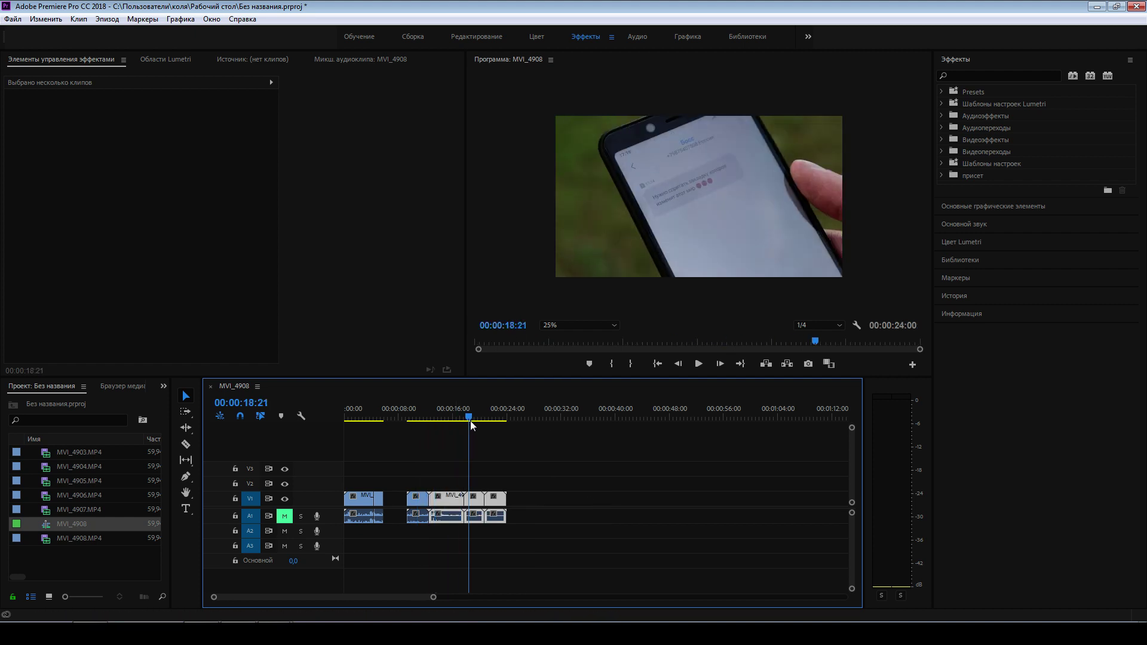
Box-select the later V1/A1 clips and push them out past 40 seconds.
left_click(584, 515)
left_click(482, 501)
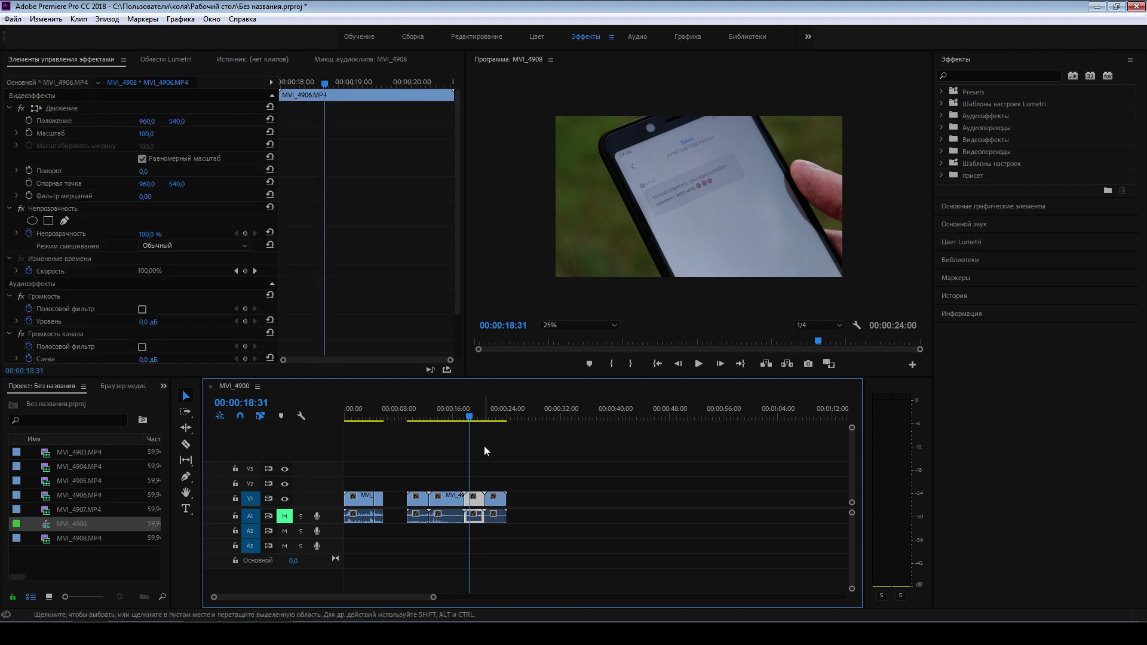
left_click(476, 421)
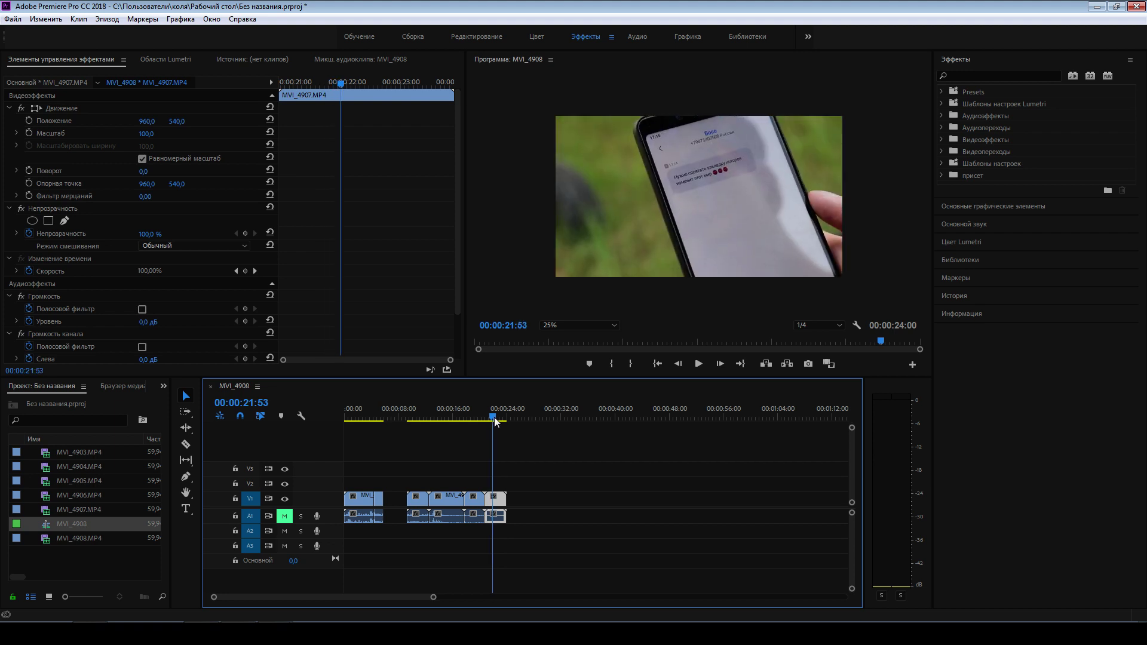
mouse_move(407, 467)
left_mouse_down()
mouse_move(411, 489)
mouse_move(478, 508)
left_mouse_up()
left_click_drag(454, 499, 677, 498)
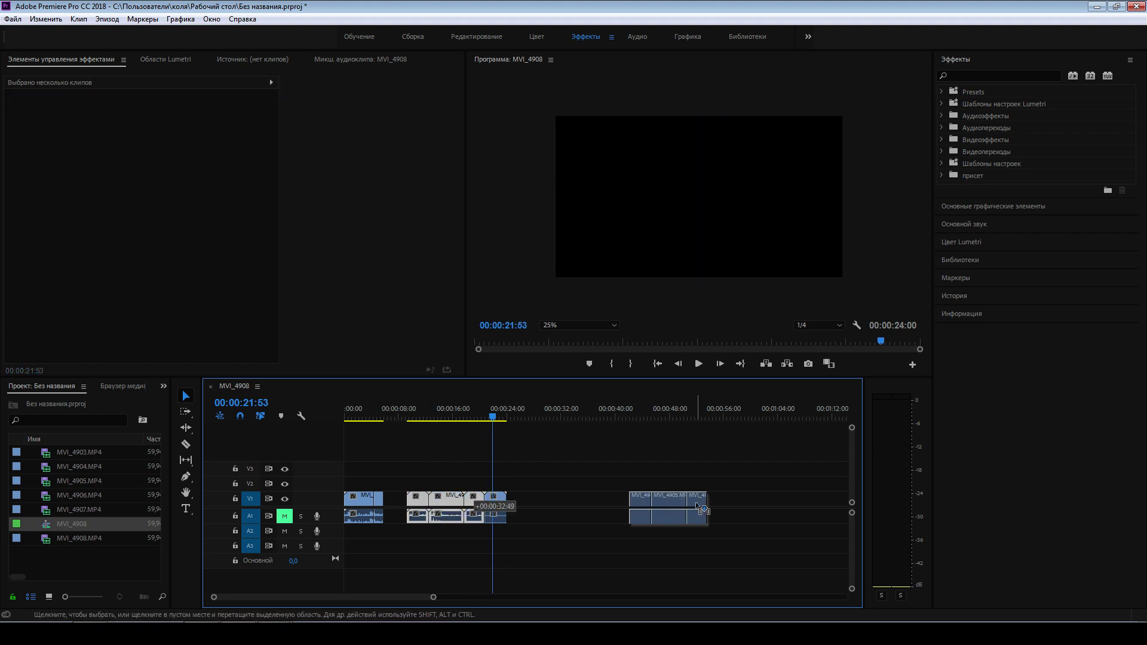
Move the short MVI_4907 clip left to about 00:00:12.
left_click(501, 504)
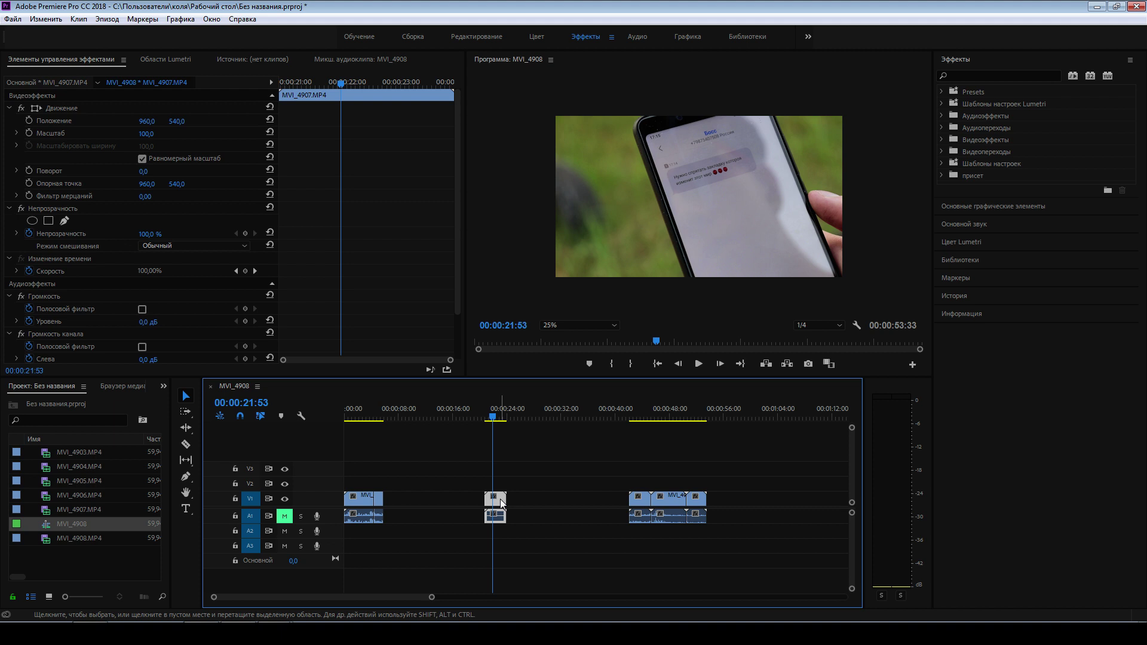
left_click_drag(500, 504, 406, 507)
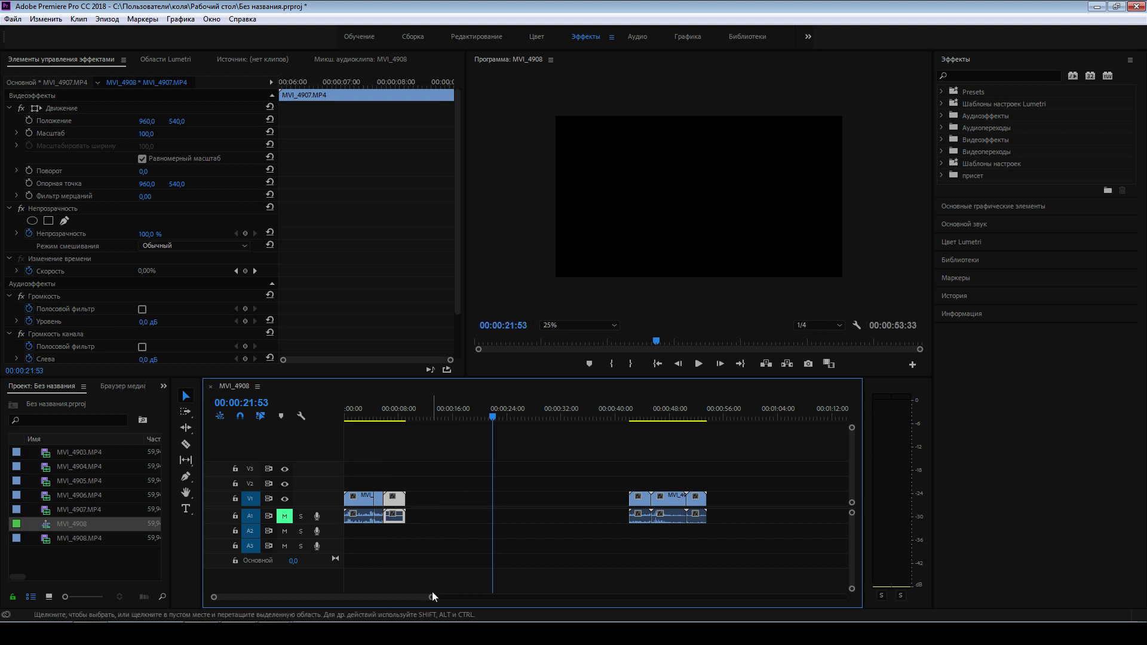
left_click_drag(432, 596, 388, 597)
left_click_drag(427, 500, 501, 503)
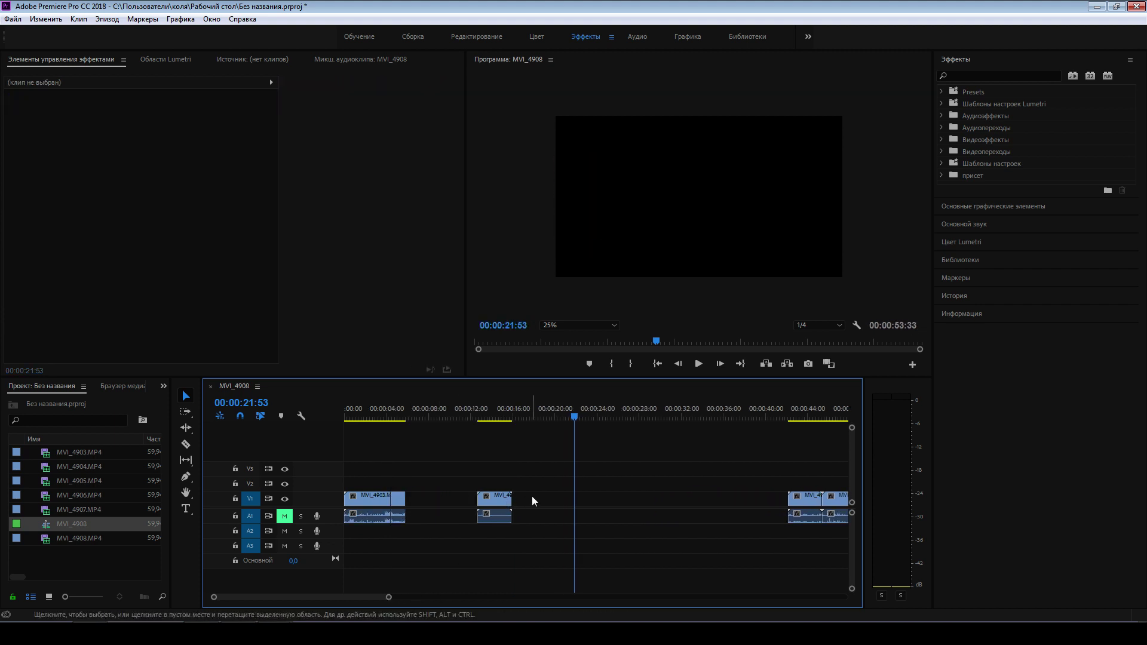
Ripple-delete the empty gap on V1 so the later clips shift left.
left_click(433, 505)
left_click(481, 438)
left_click(436, 505)
key("Delete")
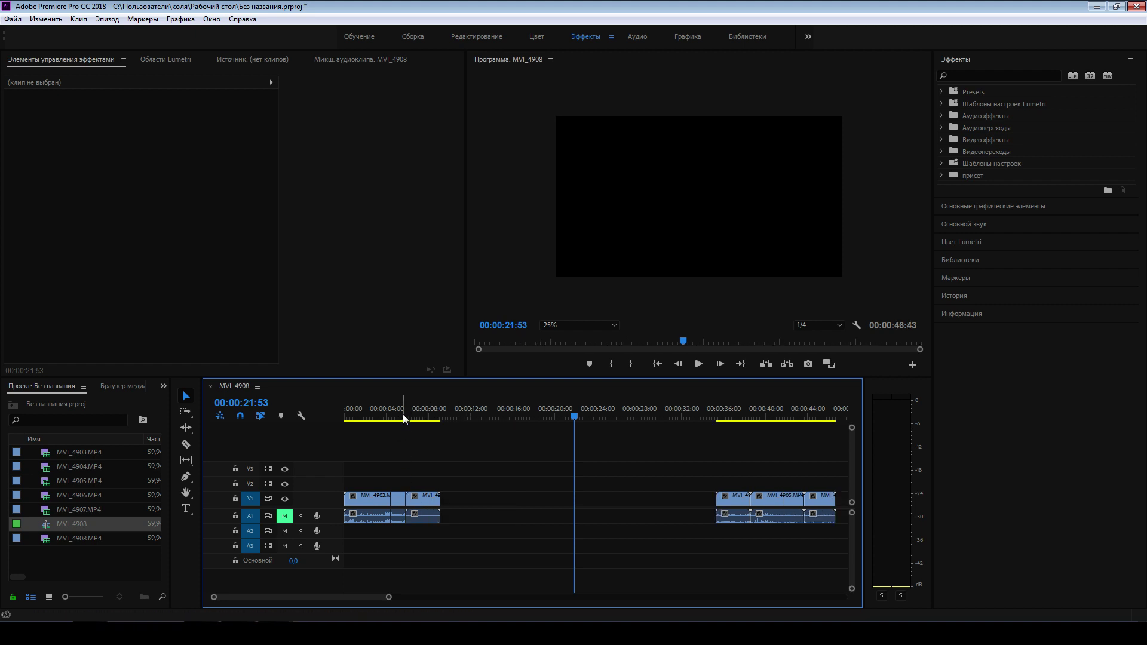
Nudge MVI_4907 slightly later on V1 and select the gap after MVI_4903.
left_click(402, 414)
left_click(406, 411)
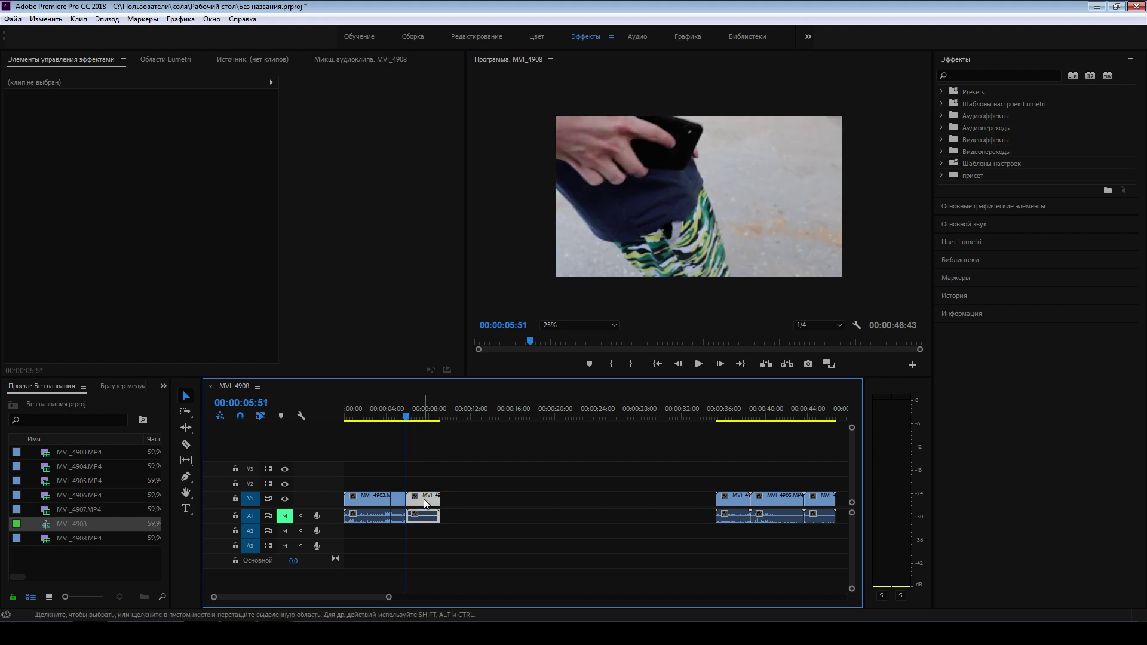
left_click_drag(424, 500, 493, 500)
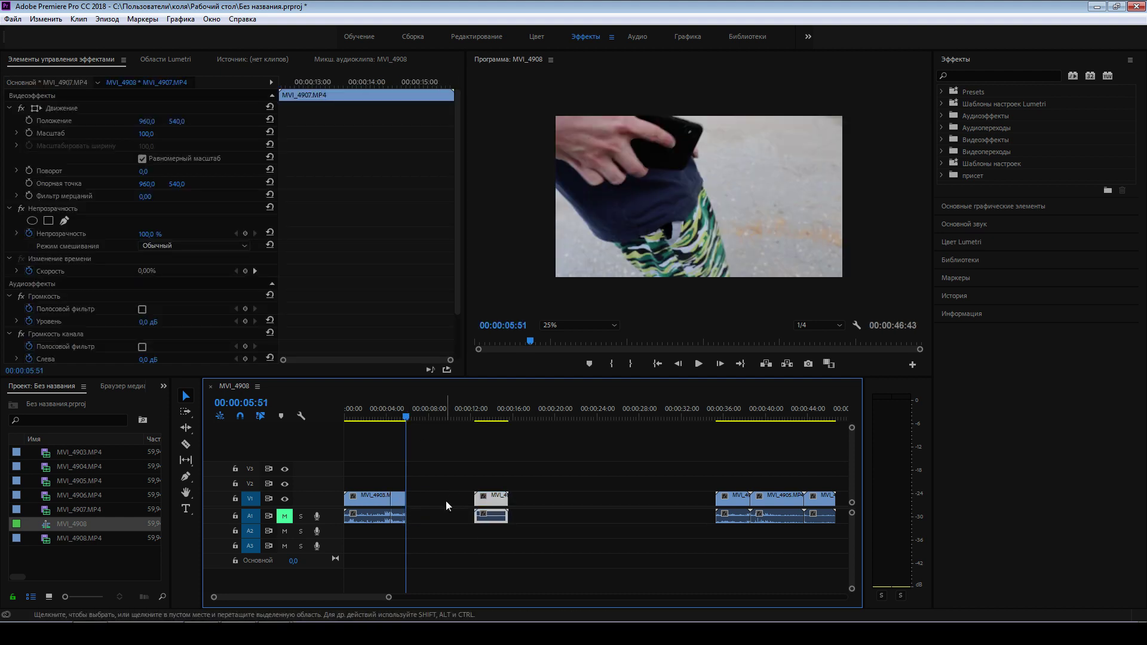
left_click(441, 502)
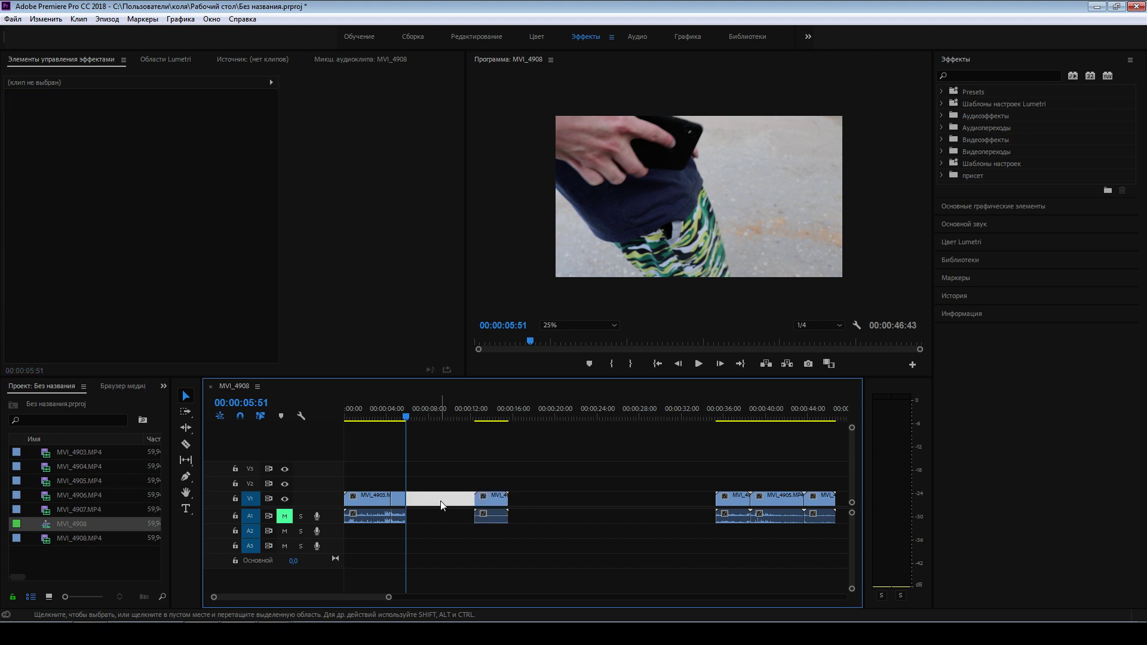
Ripple Delete (Удаление со сдвигом) the gap after MVI_4903, then scrub forward from 00:00:06:08 to review.
right_click(441, 504)
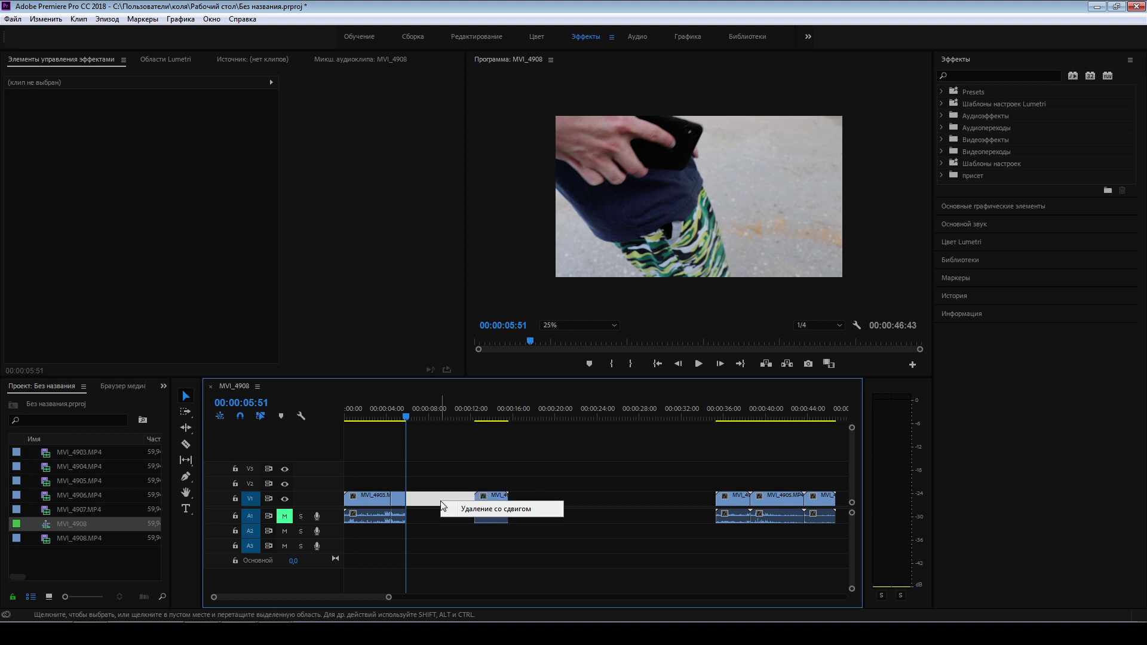
left_click(477, 511)
left_click(410, 419)
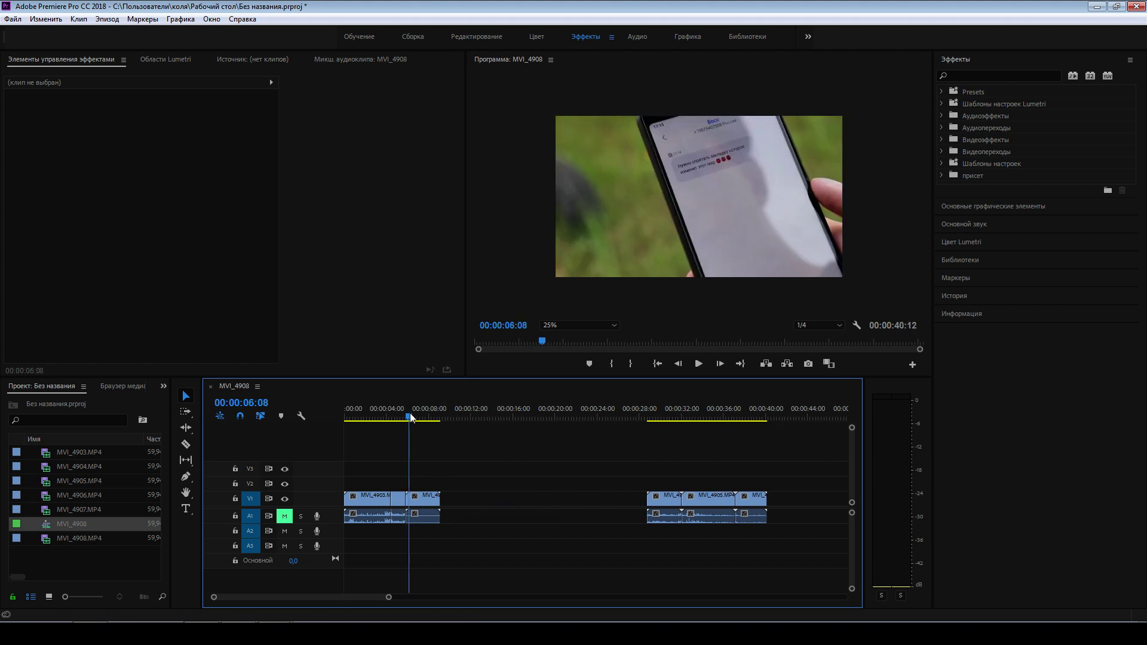
left_click_drag(410, 418, 425, 418)
Set the Program Monitor zoom to 50% and play the sequence from the start.
left_click(596, 327)
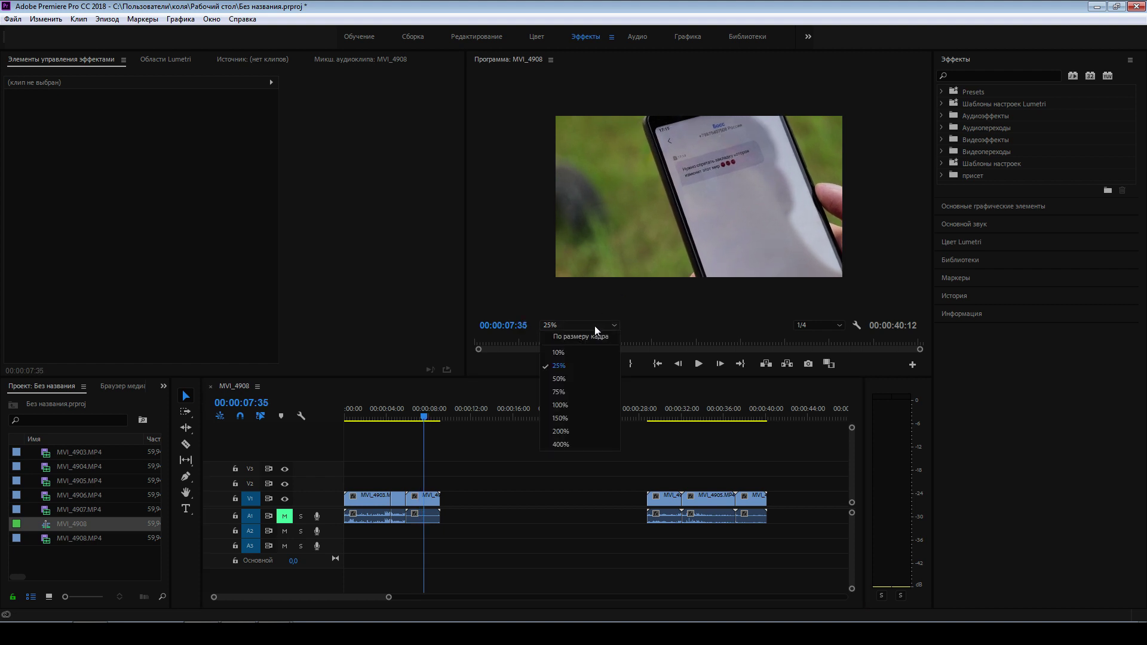
left_click(560, 378)
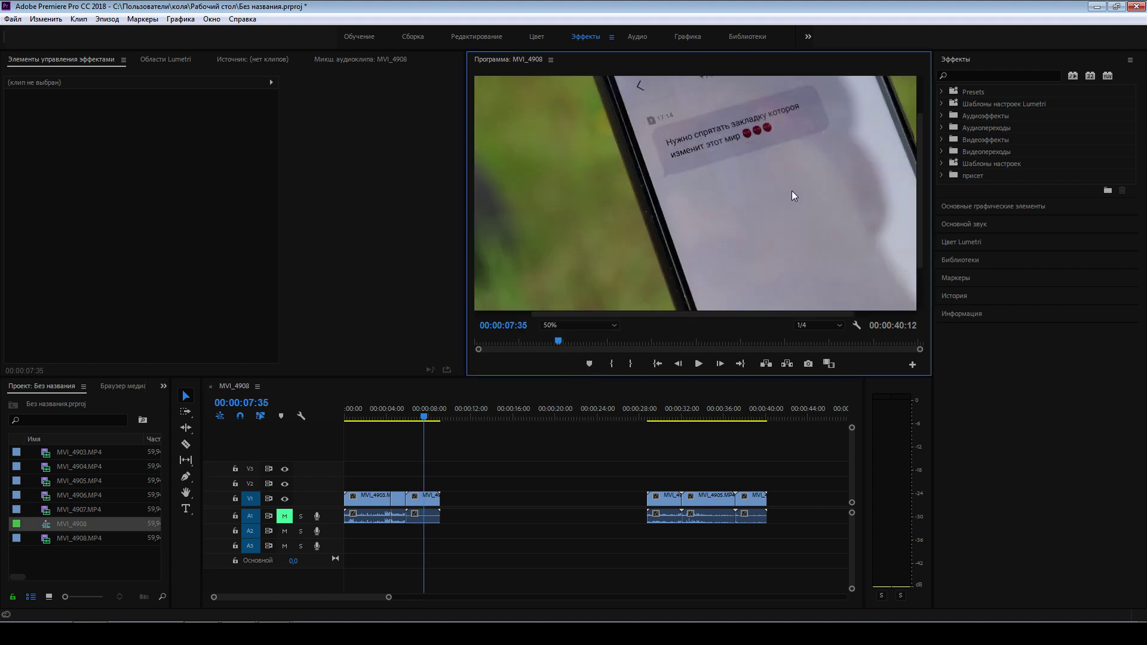
left_click(428, 417)
key("space")
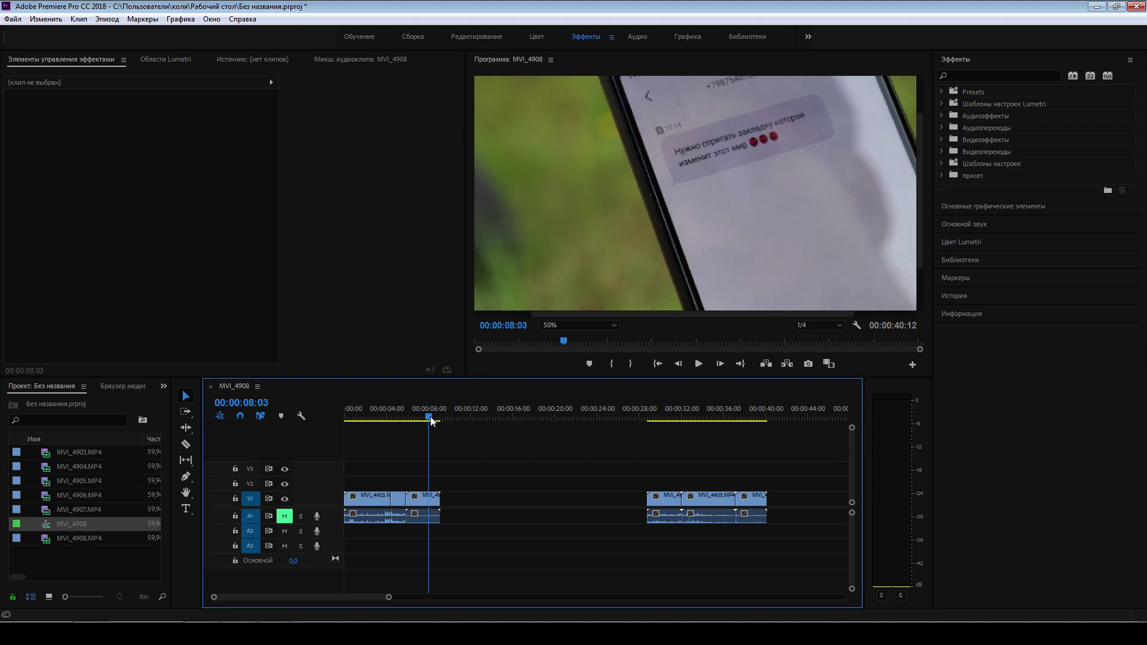
key("Home")
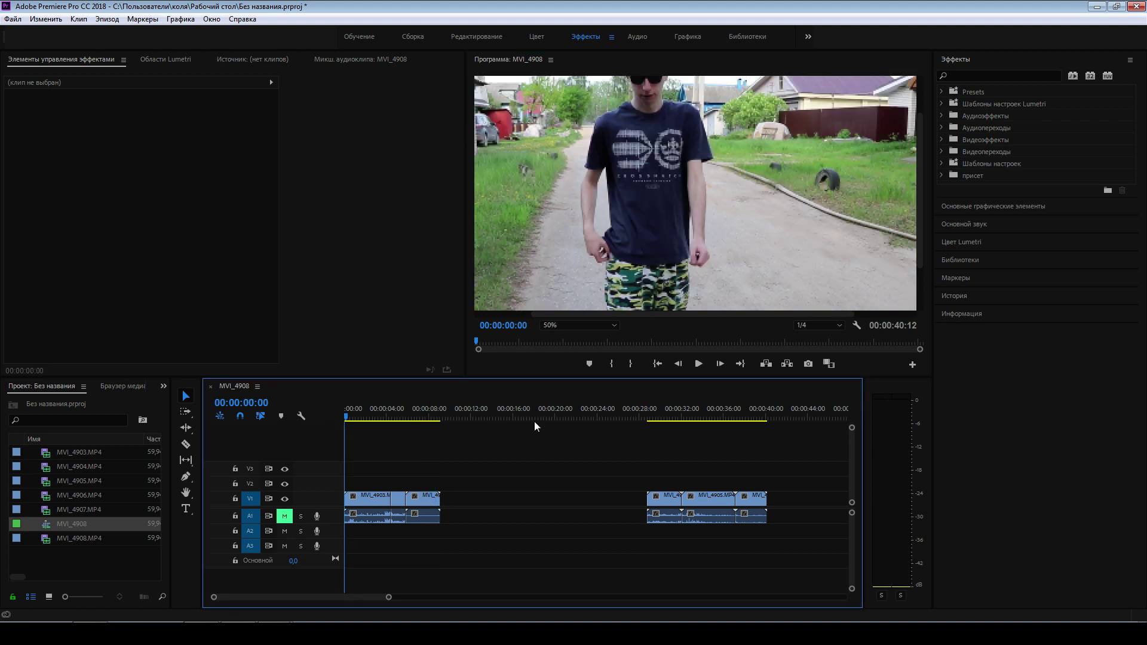
key("space")
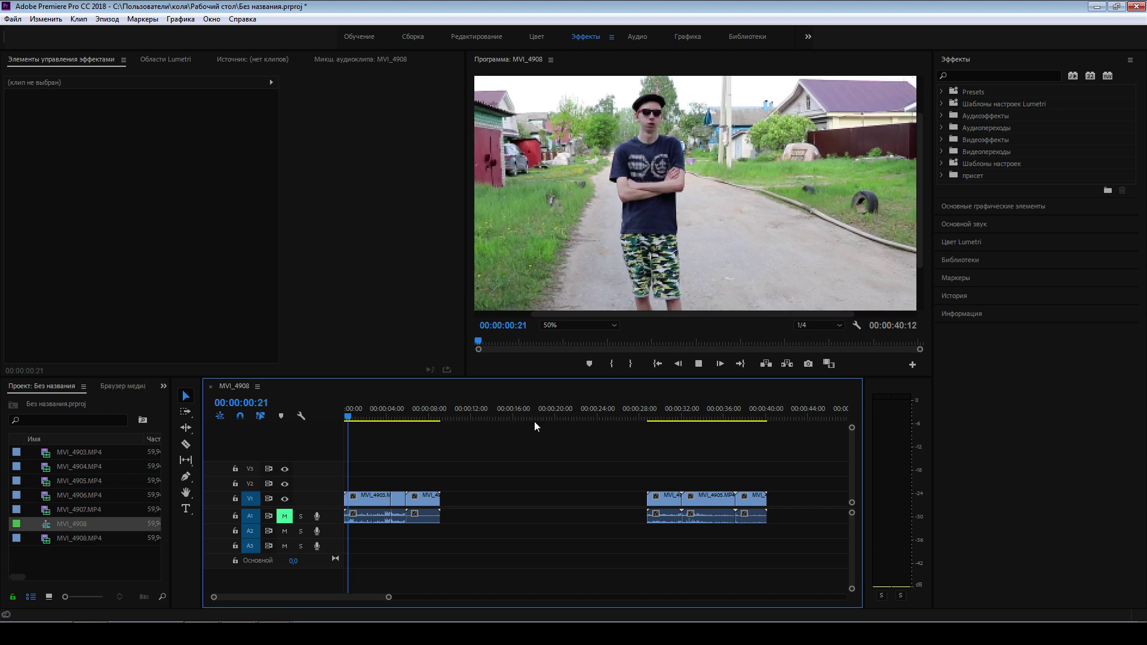
Stop playback and scrub to about 1 second, where the walking clip should start.
left_click(351, 417)
key("space")
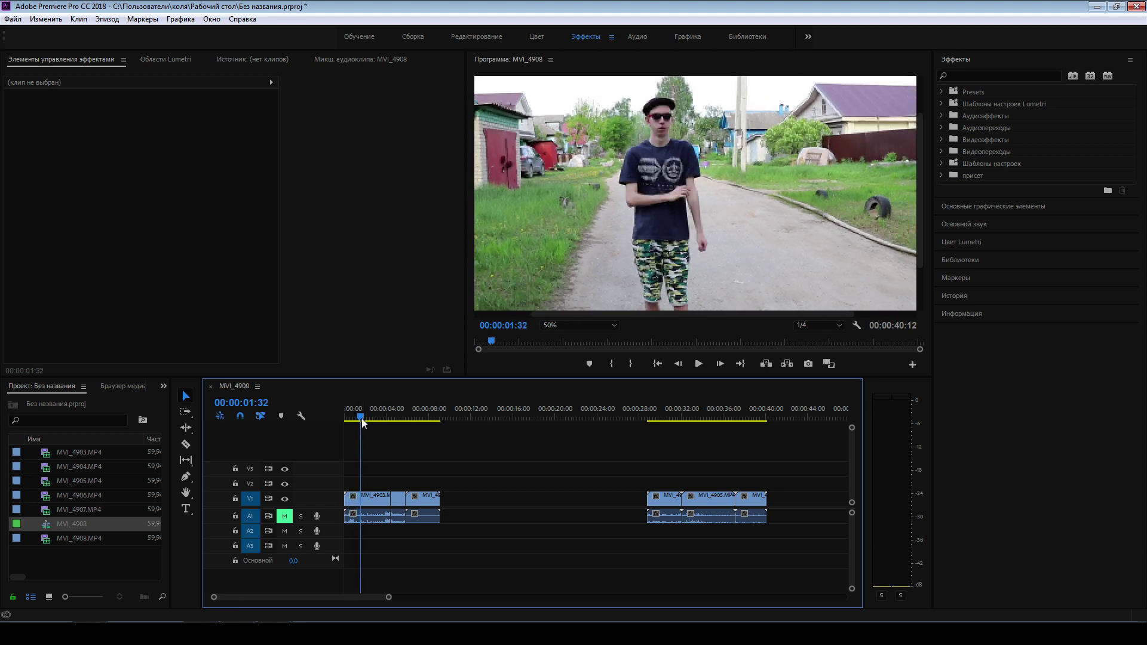
left_click(347, 420)
left_click_drag(349, 422, 364, 421)
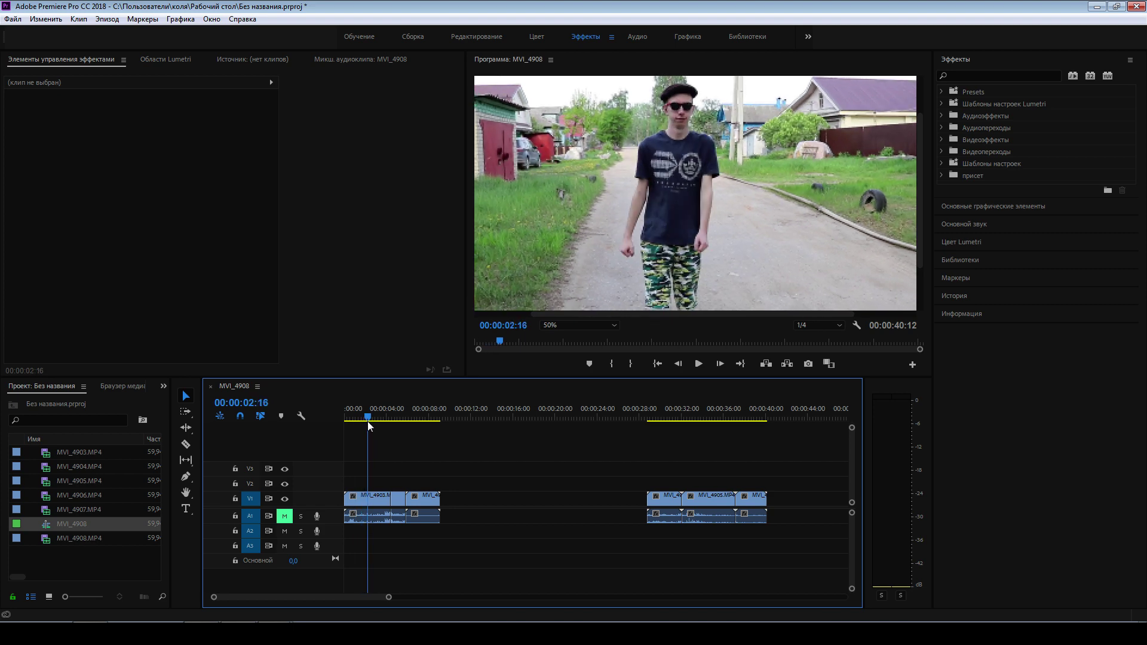
left_click_drag(364, 421, 369, 422)
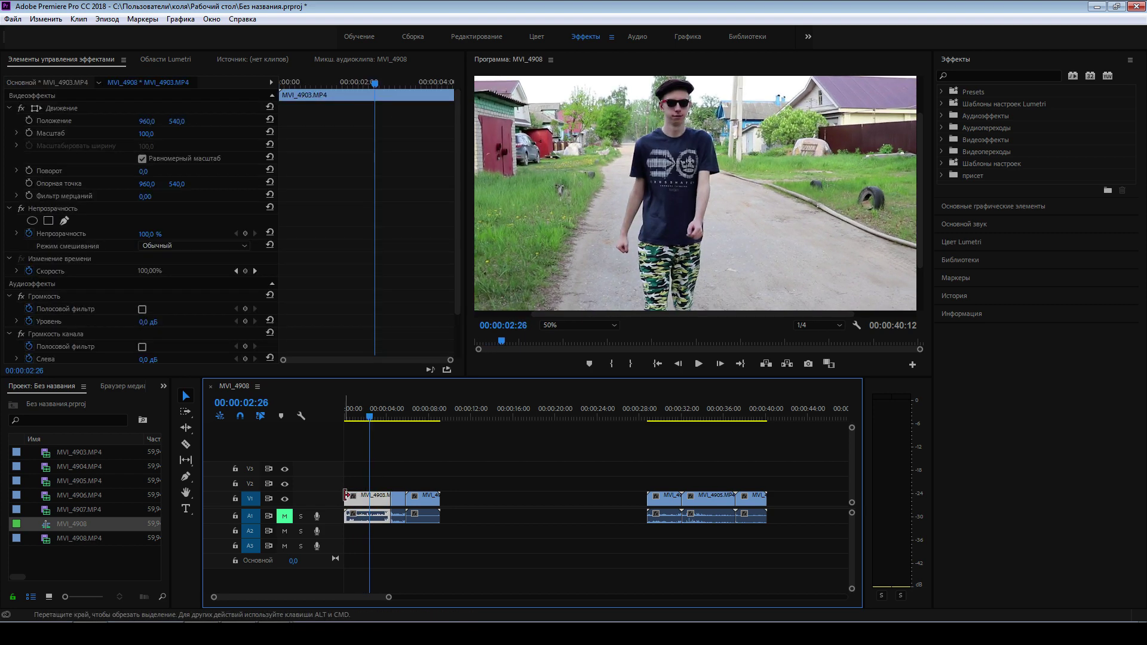
Ripple-trim the head of the MVI_4903 walking clip to the playhead with Q.
left_click_drag(345, 499, 369, 499)
left_click(360, 505)
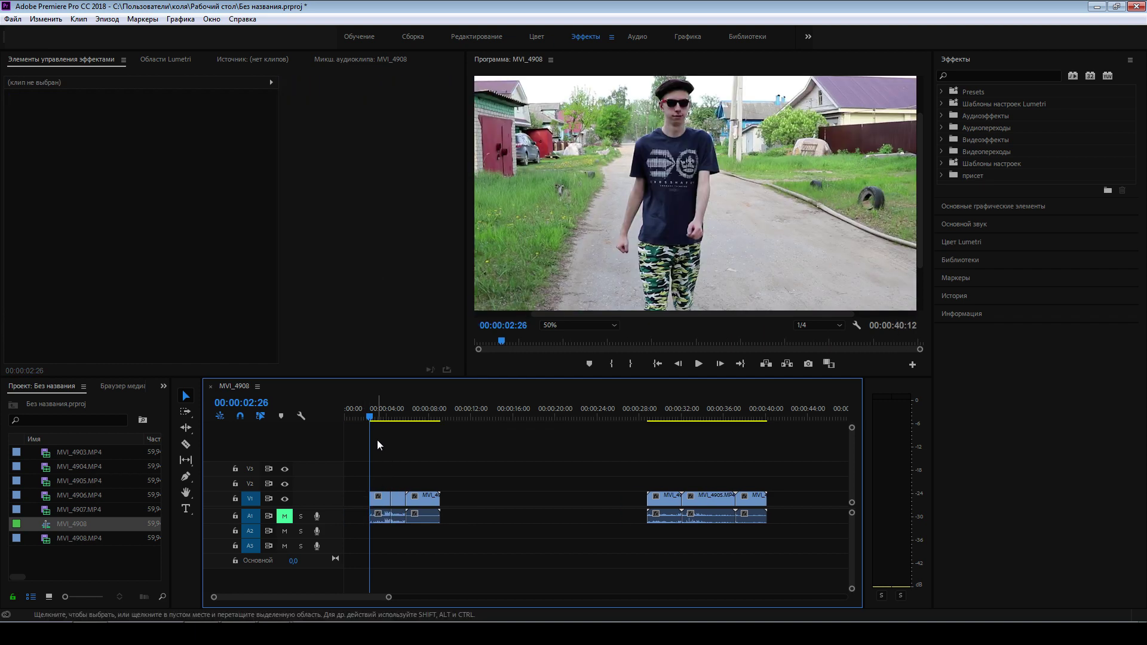
key("ctrl+z")
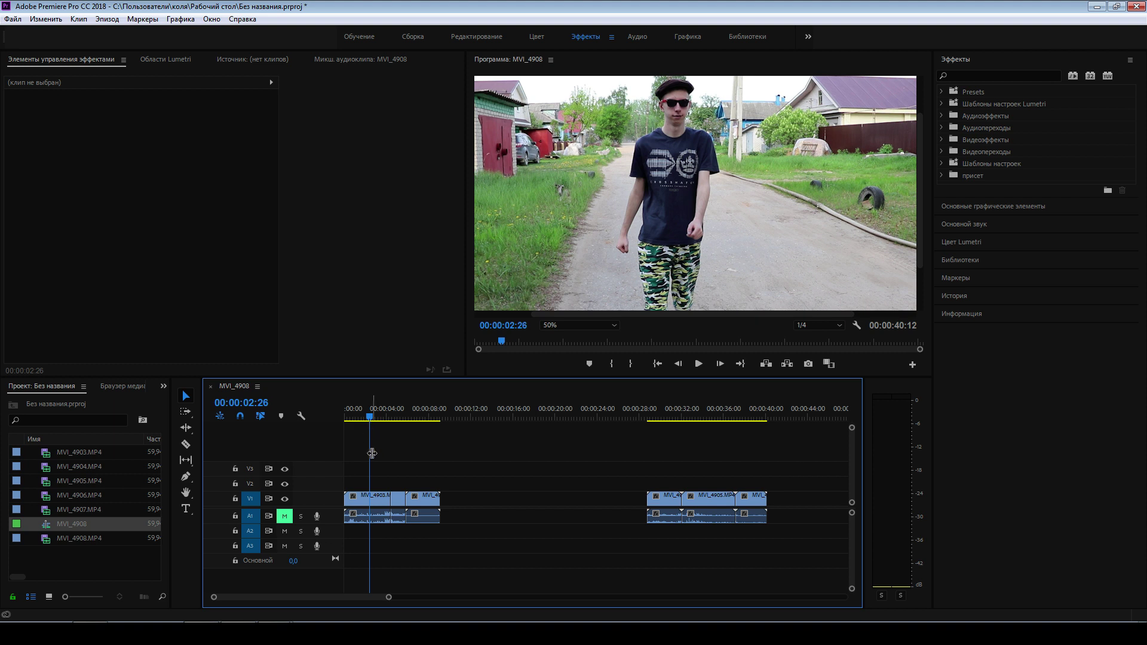
left_click(375, 501)
key("q")
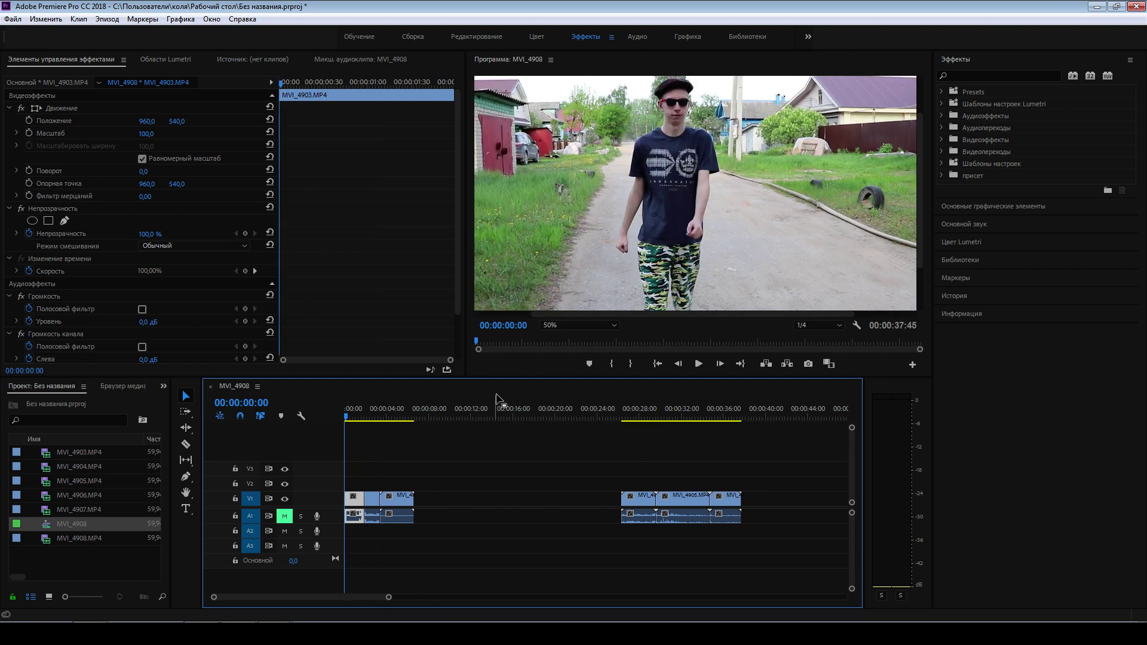
Ripple-trim the MVI_4907 phone close-up at the playhead with W and review the cut.
key("space")
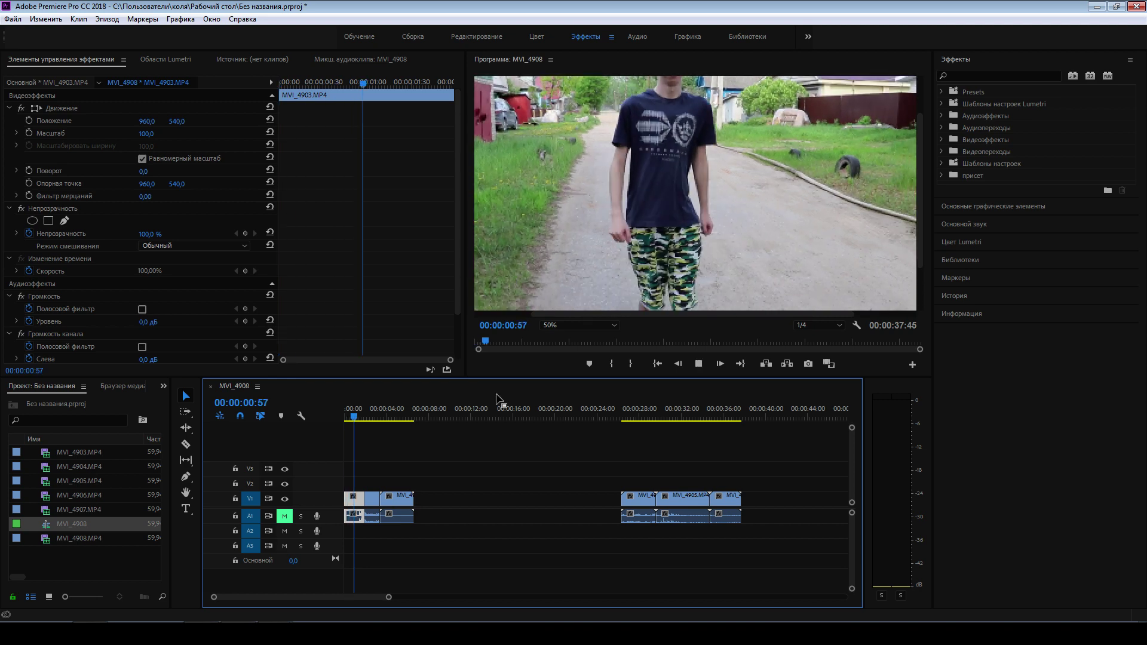
left_click_drag(384, 417, 403, 418)
key("ctrl+z")
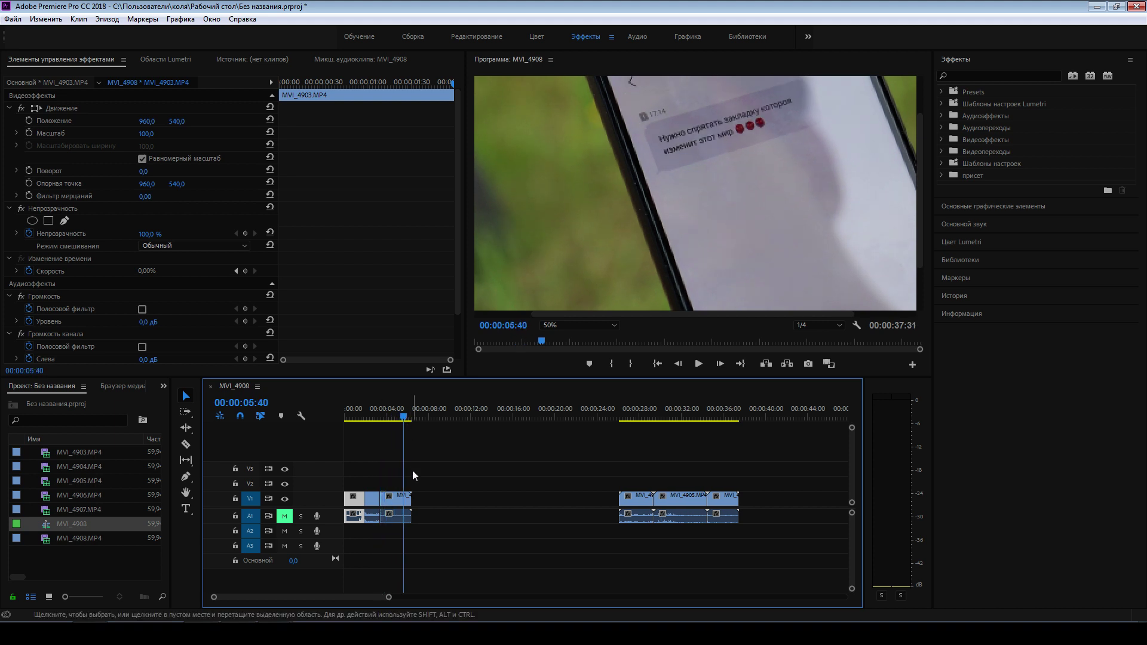
left_click(394, 499)
key("w")
key("Home")
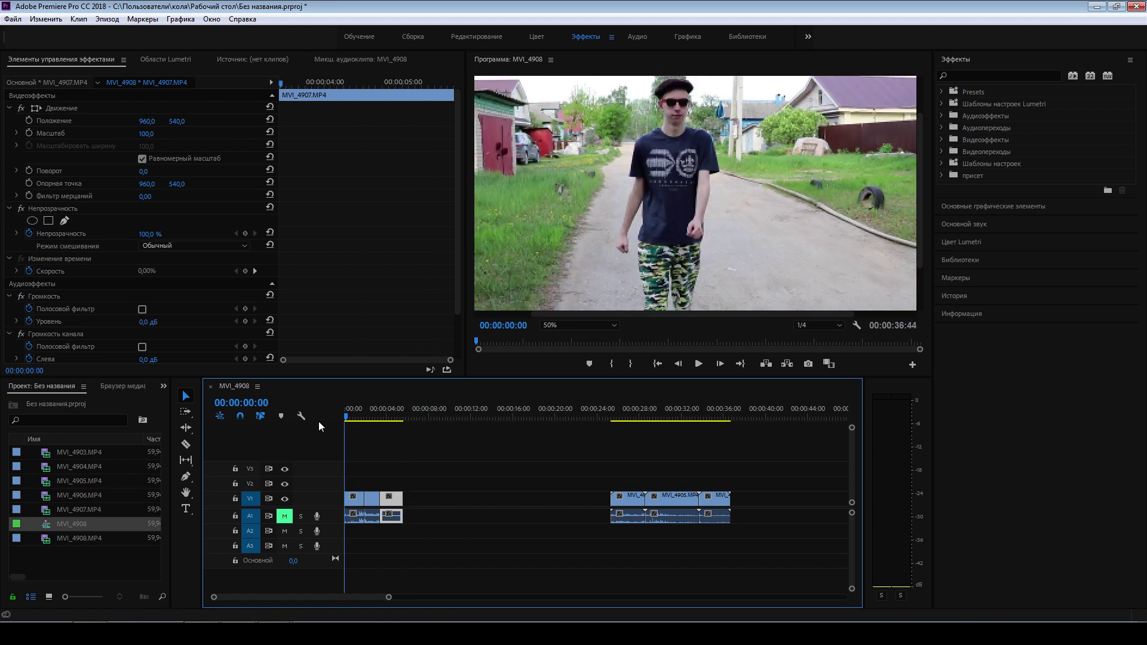
left_click(370, 418)
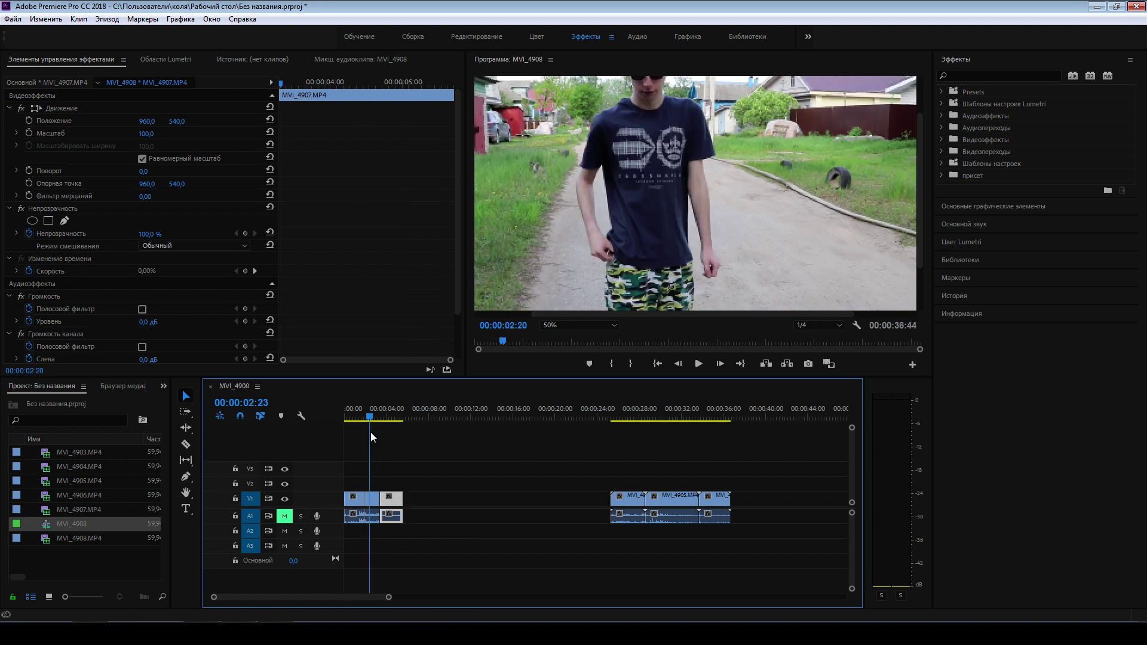
key("j")
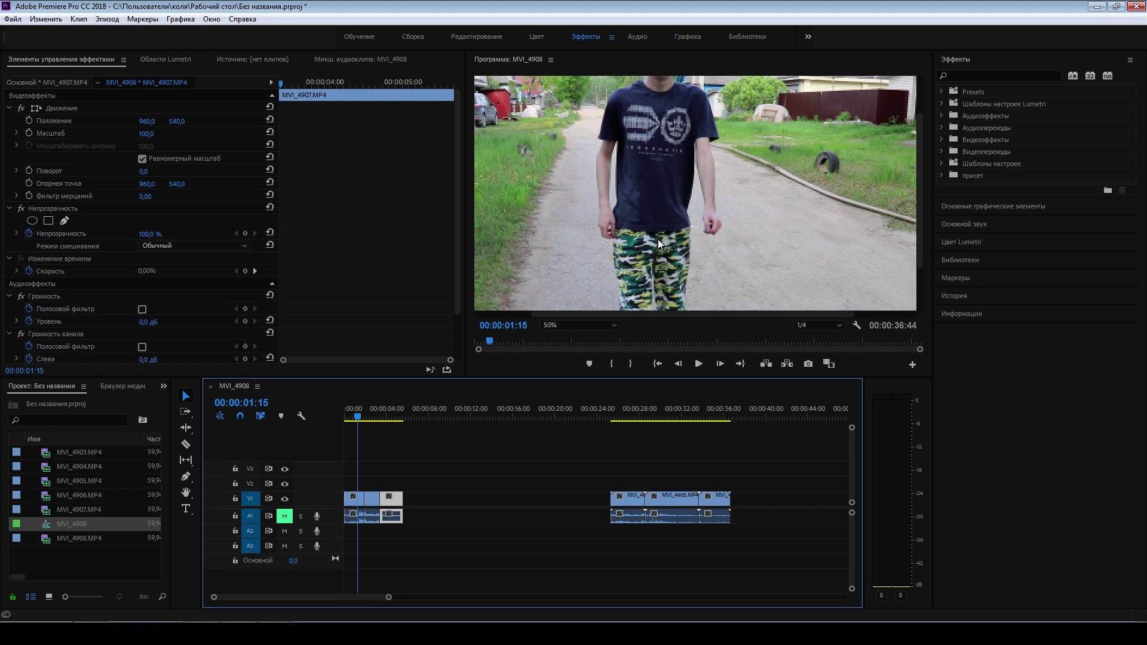
Move the two selected clips later, zoom into the first 18 seconds, and select MVI_4903.
left_click_drag(391, 499, 503, 499)
left_click_drag(388, 597, 325, 596)
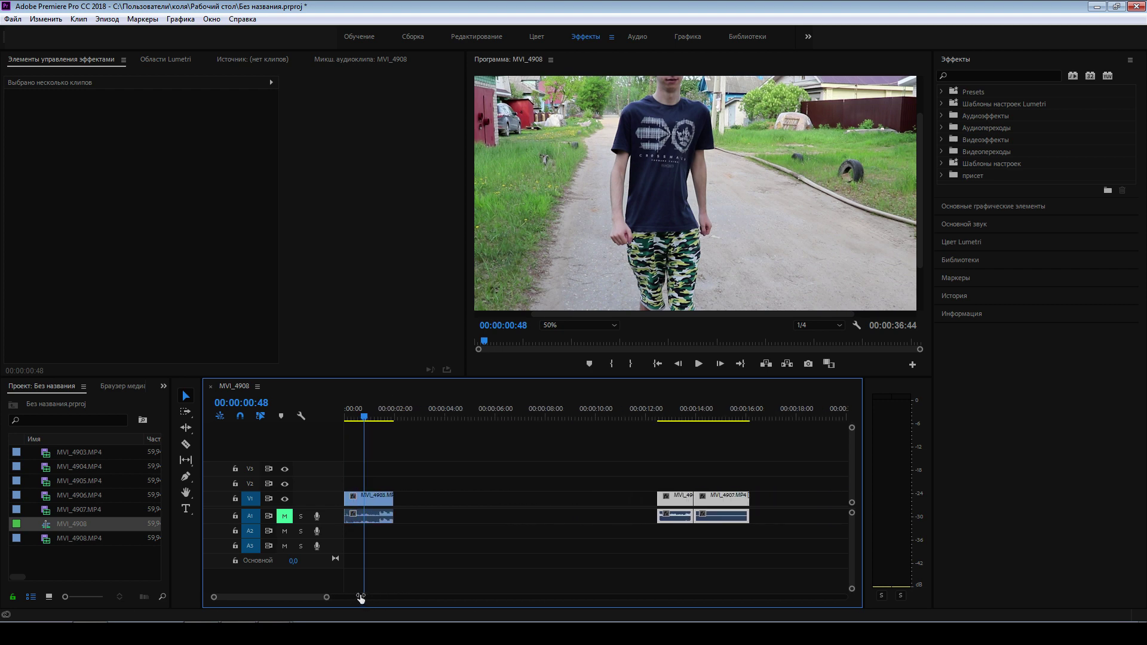
left_click(351, 418)
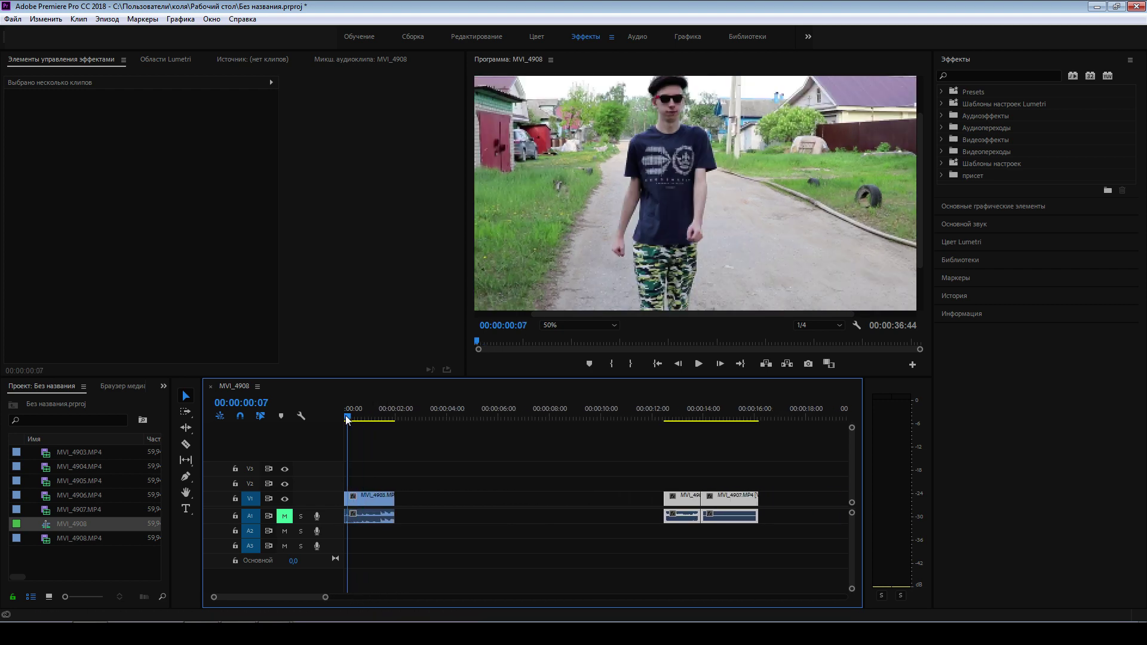
left_click(377, 501)
right_click(375, 501)
left_click(417, 596)
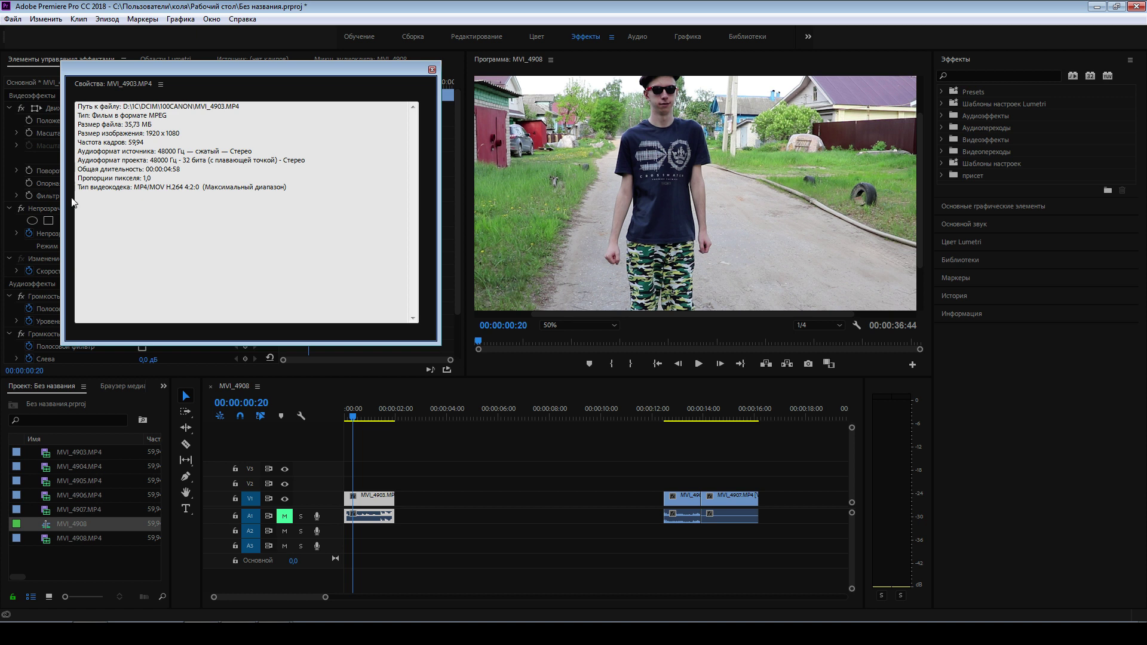
left_click(433, 71)
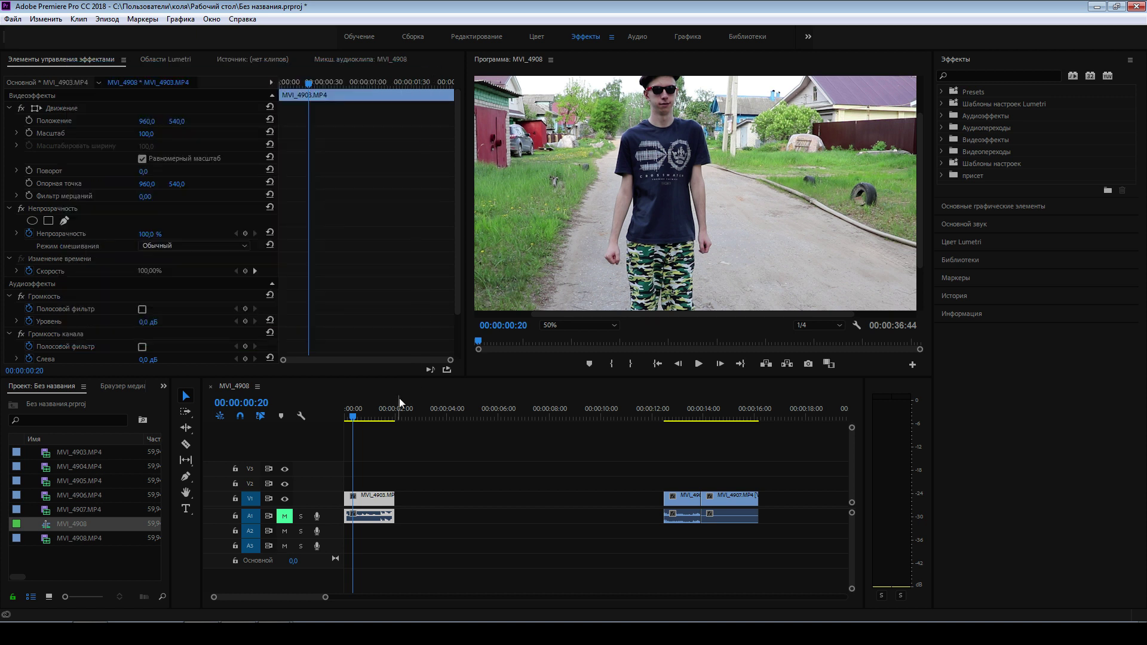
Zoom the timeline and position the playhead at 00:00:00:52 on the walking clip.
left_click(326, 597)
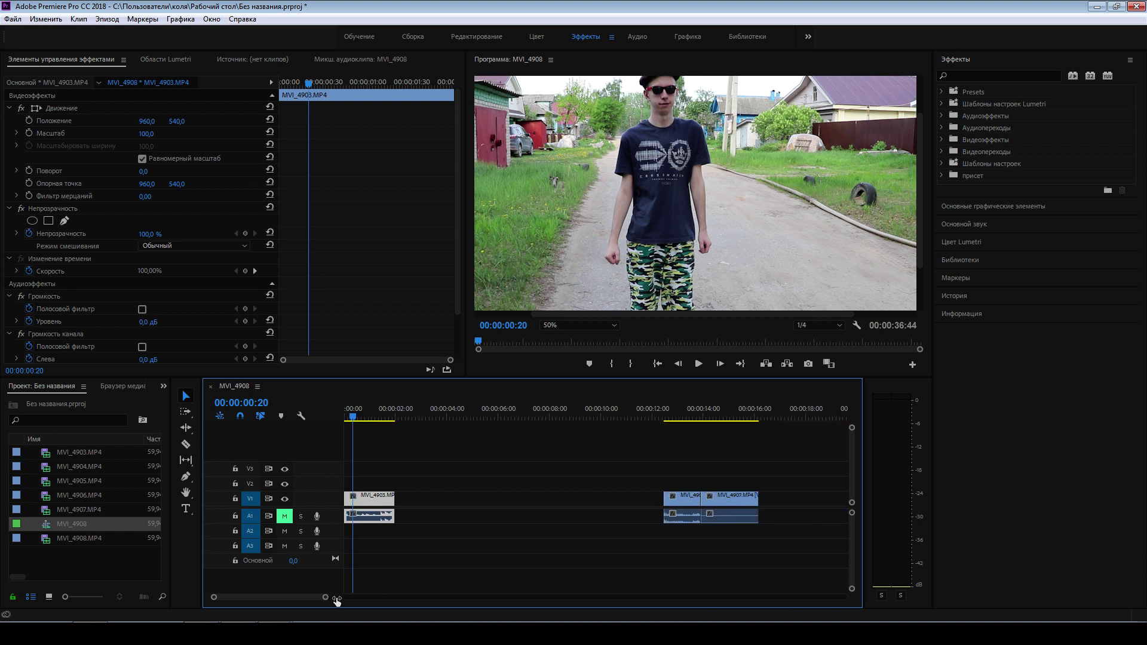
mouse_move(337, 600)
left_mouse_down()
mouse_move(380, 603)
mouse_move(348, 600)
left_mouse_up()
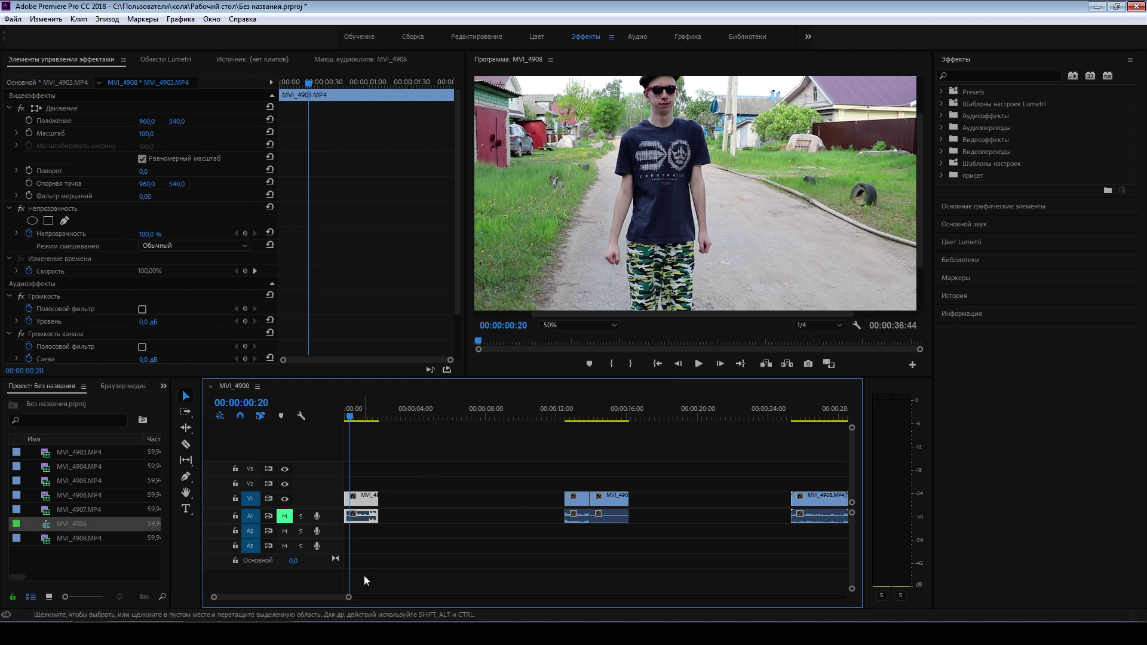
left_click_drag(348, 597, 319, 598)
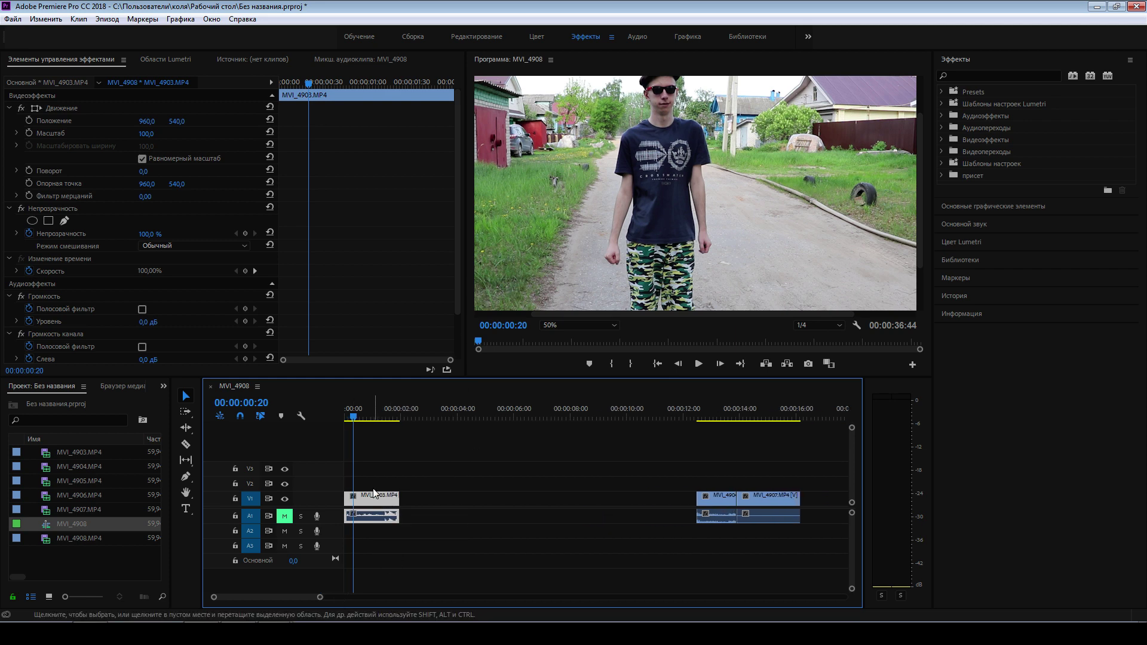
mouse_move(361, 416)
left_mouse_down()
mouse_move(353, 419)
mouse_move(365, 447)
left_mouse_up()
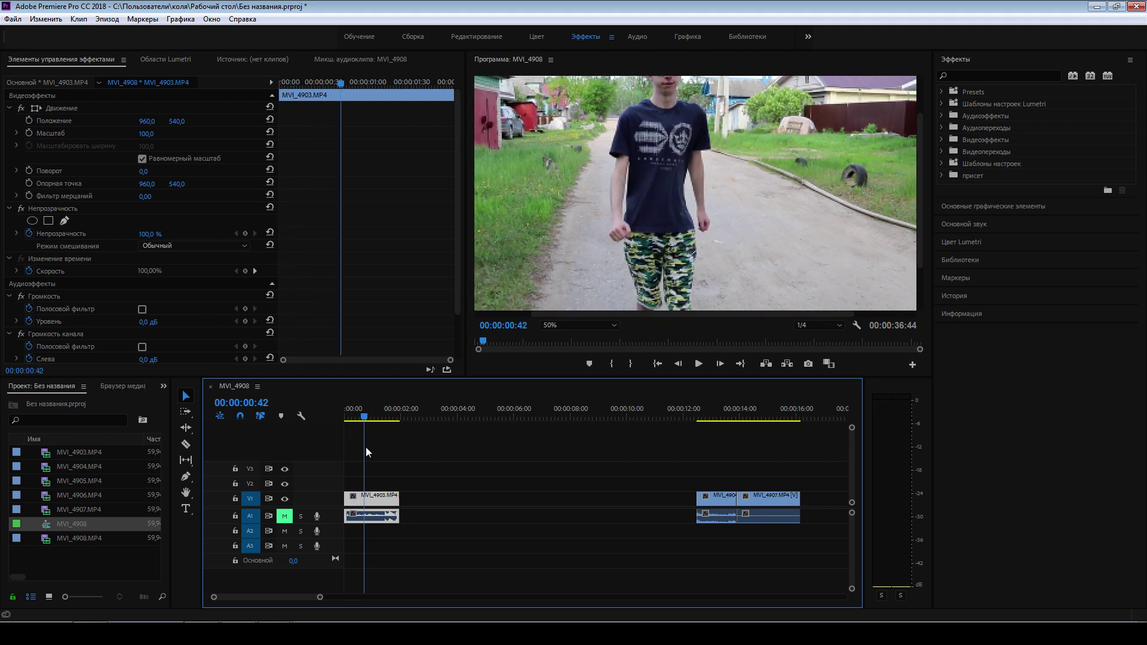
left_click(371, 417)
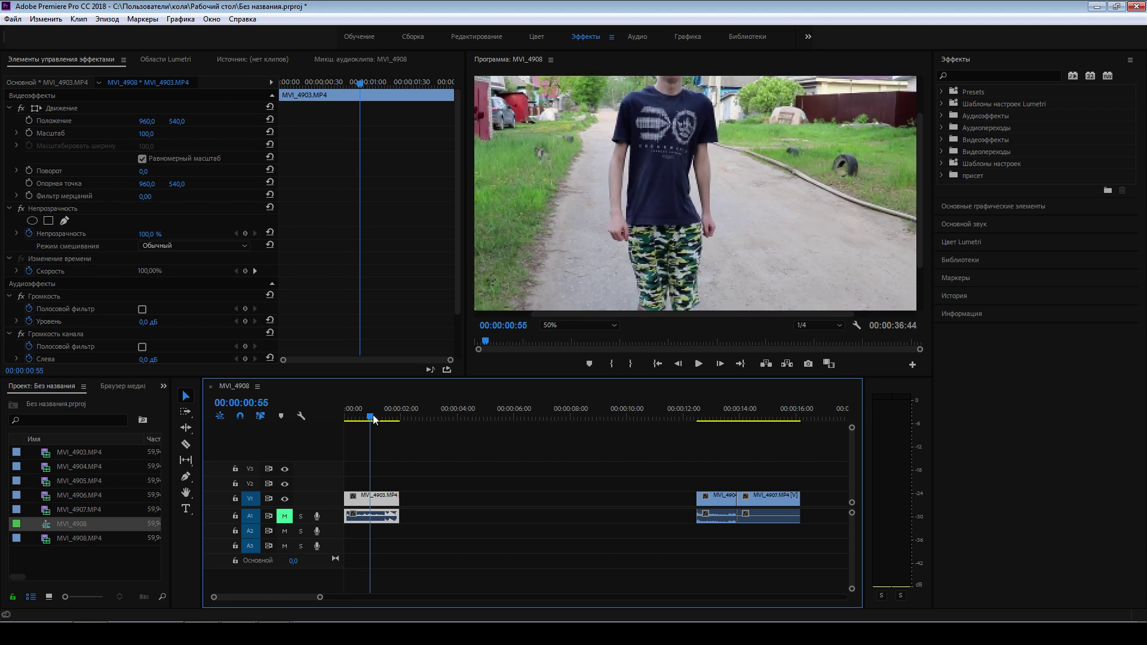
left_click_drag(374, 420, 345, 420)
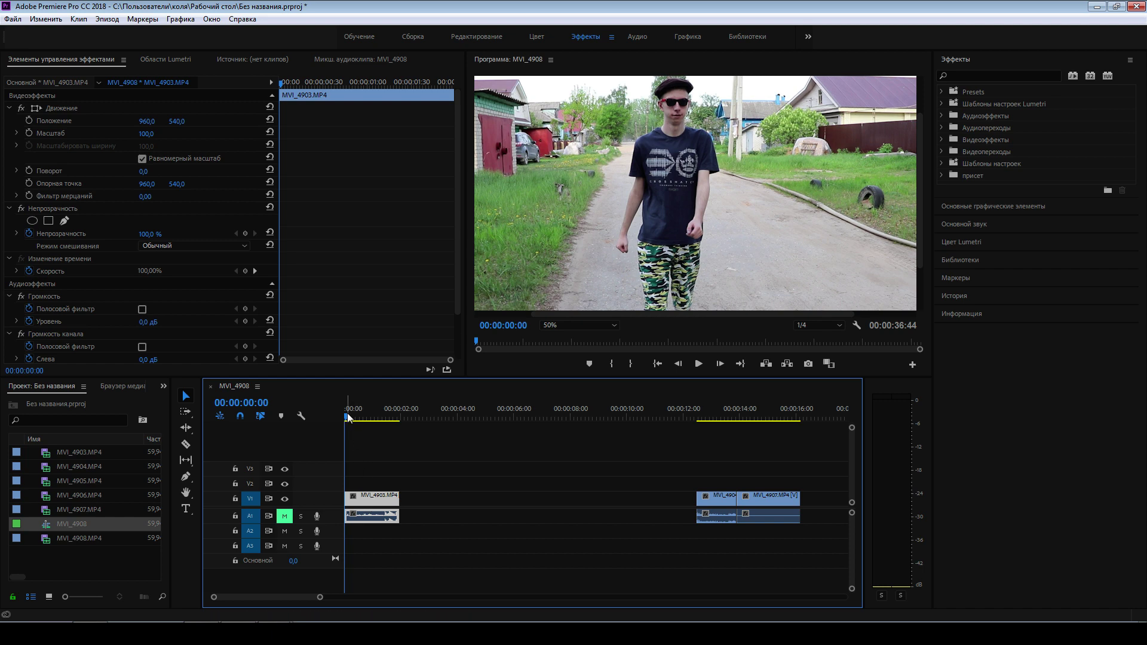
left_click(355, 418)
left_click_drag(361, 418, 374, 421)
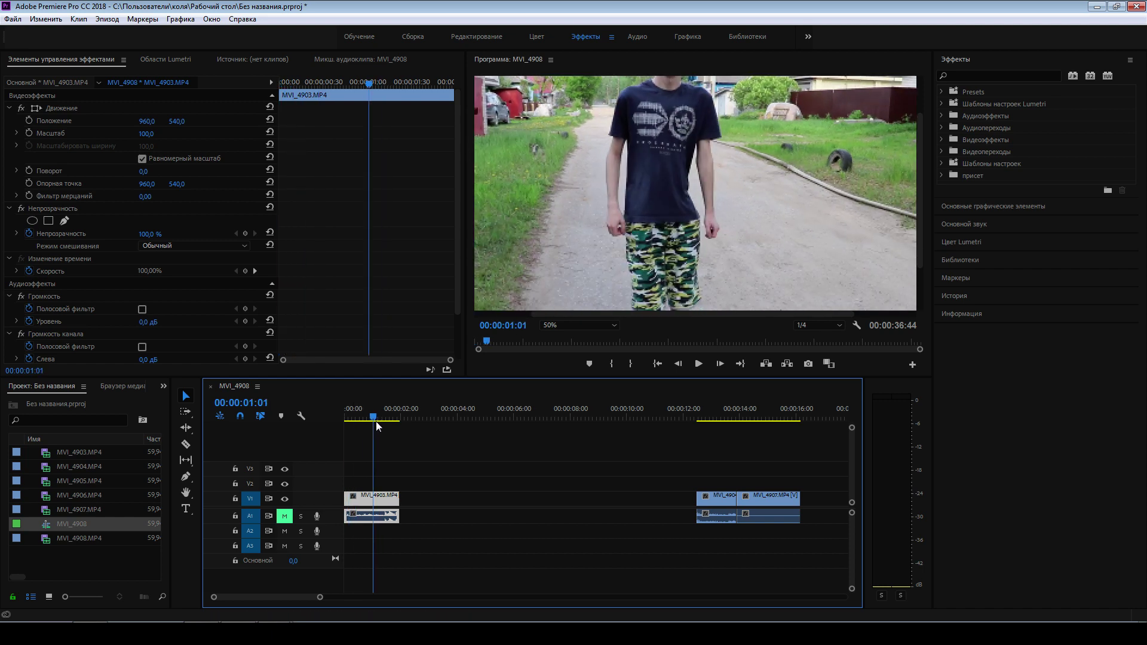
Split the MVI_4903 walking clip at the playhead with the Razor tool.
key("c")
left_click(368, 499)
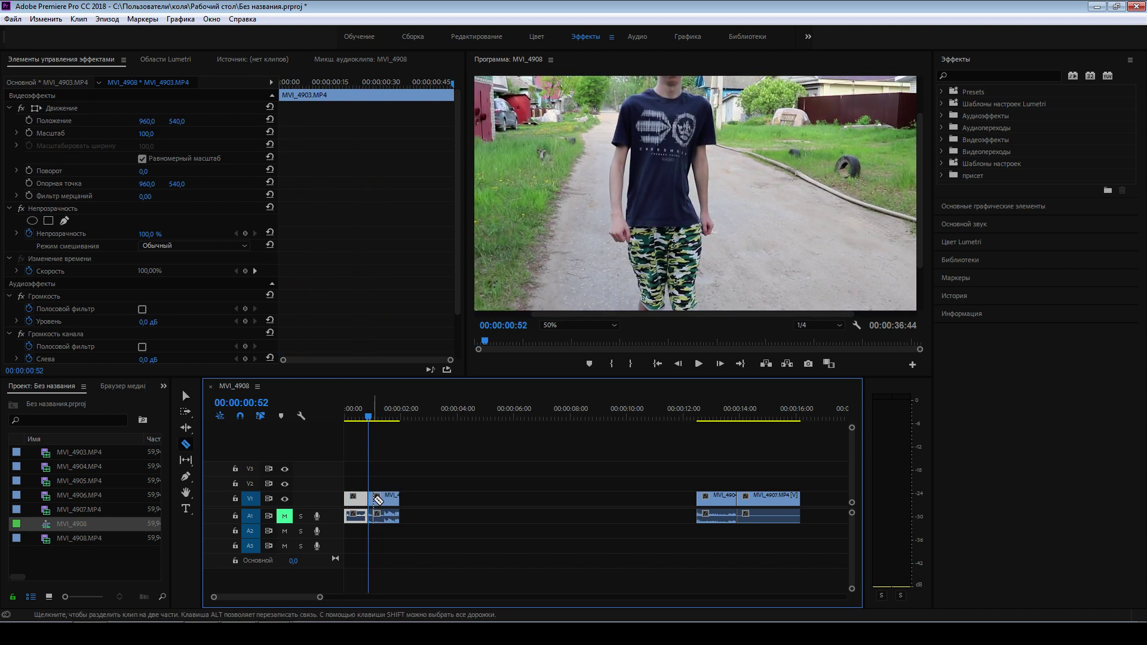
left_click(352, 418)
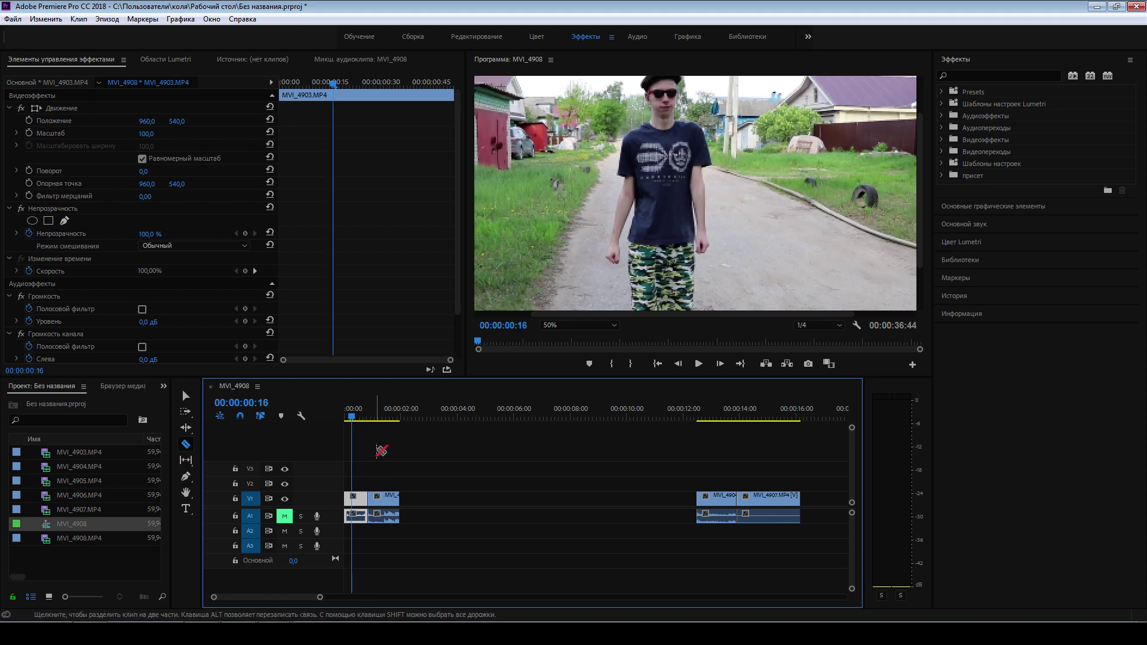
Set the first clip piece's speed to 300% in Speed/Duration.
key("v")
right_click(359, 503)
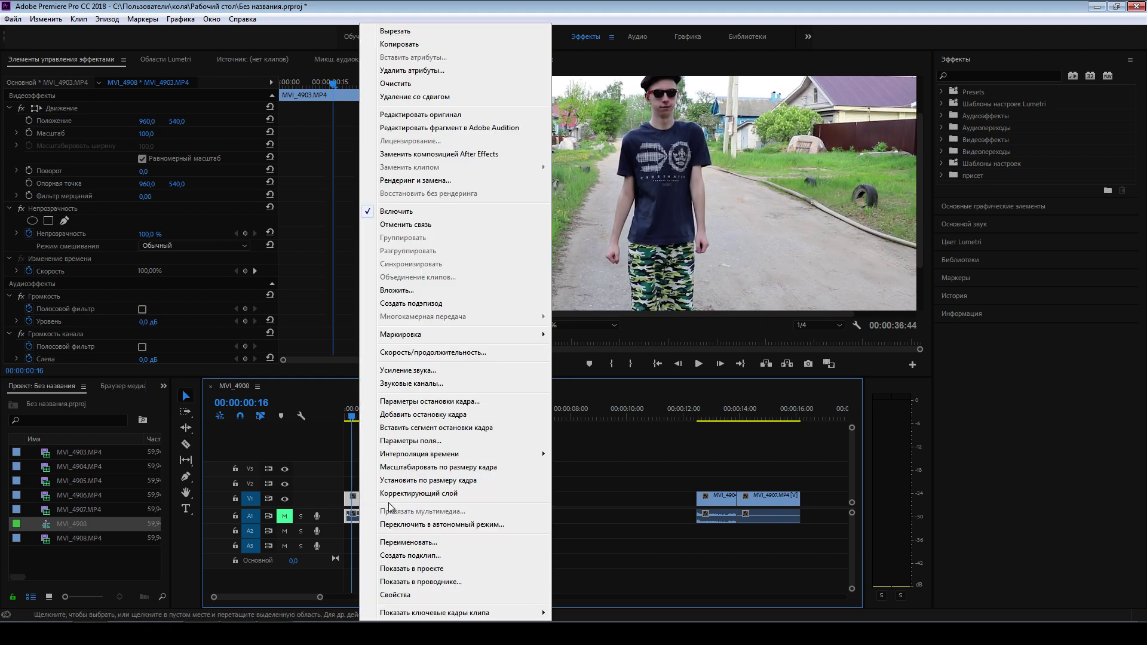
left_click(422, 353)
type("3")
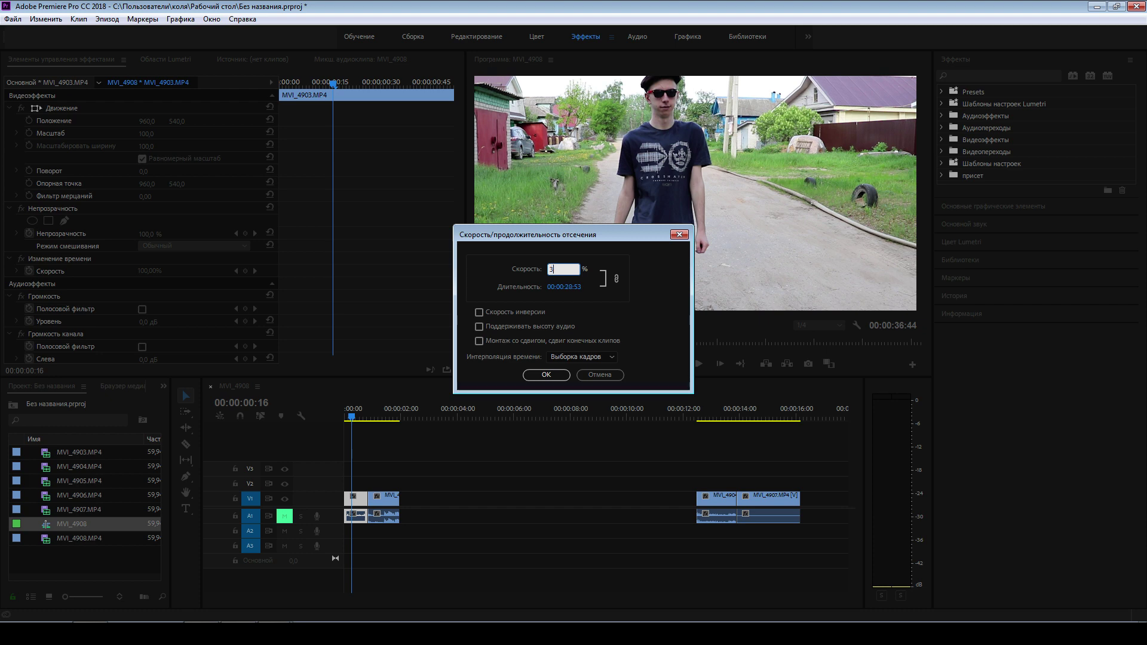
type("00")
left_click(535, 377)
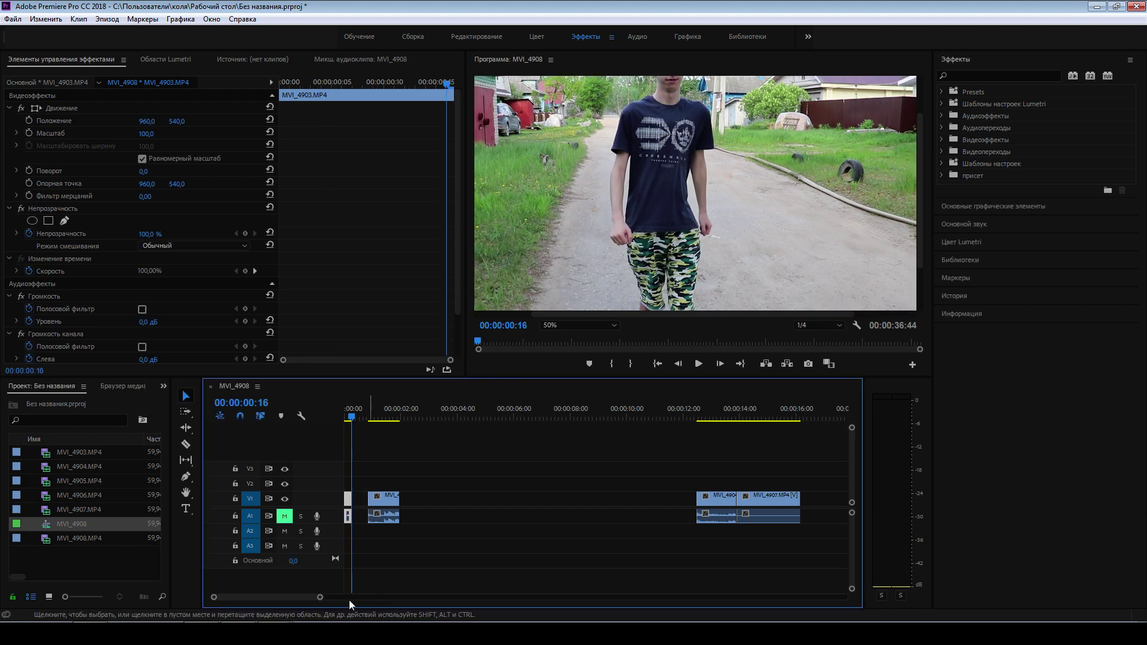
Review the sped-up piece and delete the empty gap left on V1.
left_click_drag(349, 600, 297, 601)
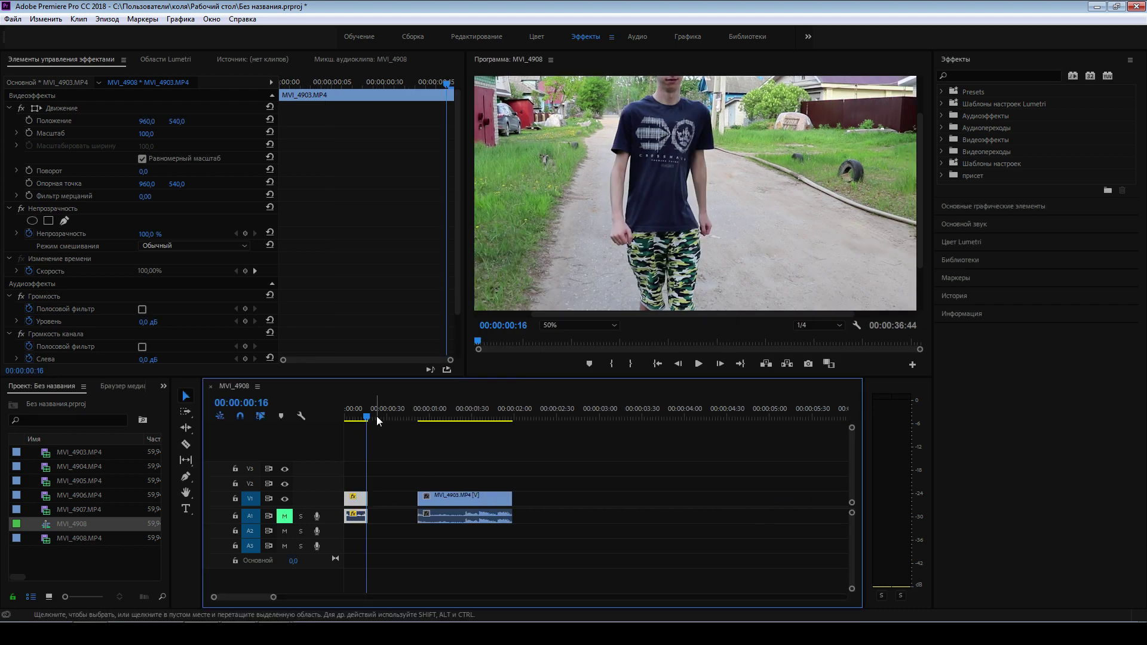
mouse_move(375, 418)
left_mouse_down()
mouse_move(353, 421)
mouse_move(362, 443)
left_mouse_up()
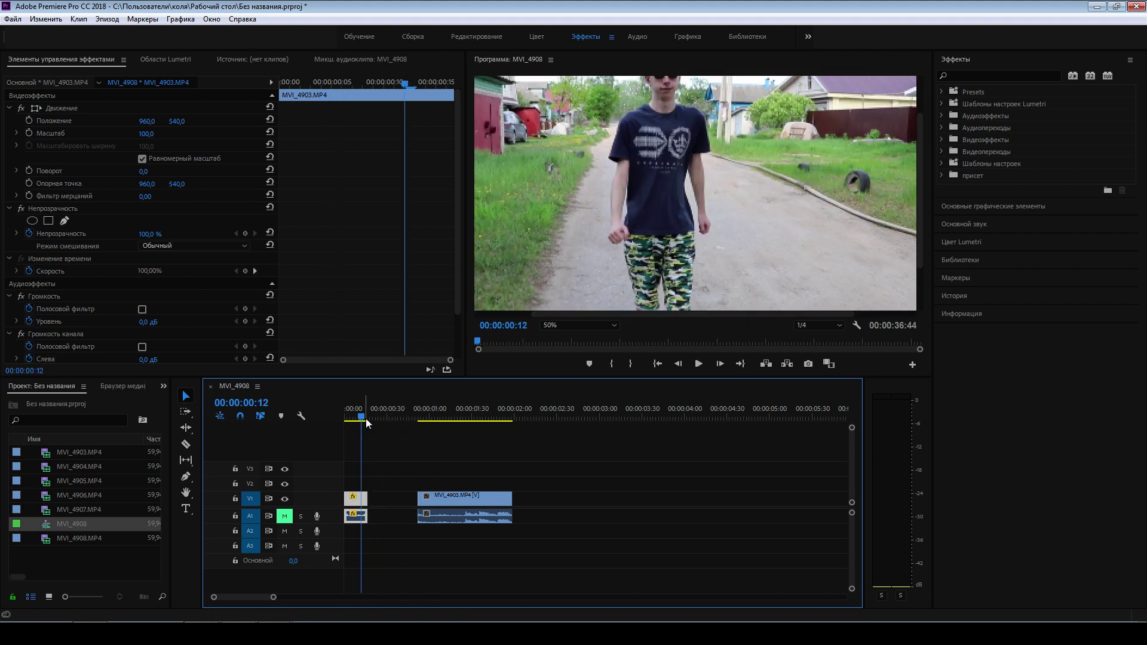
mouse_move(364, 423)
left_mouse_down()
mouse_move(428, 432)
mouse_move(429, 422)
left_mouse_up()
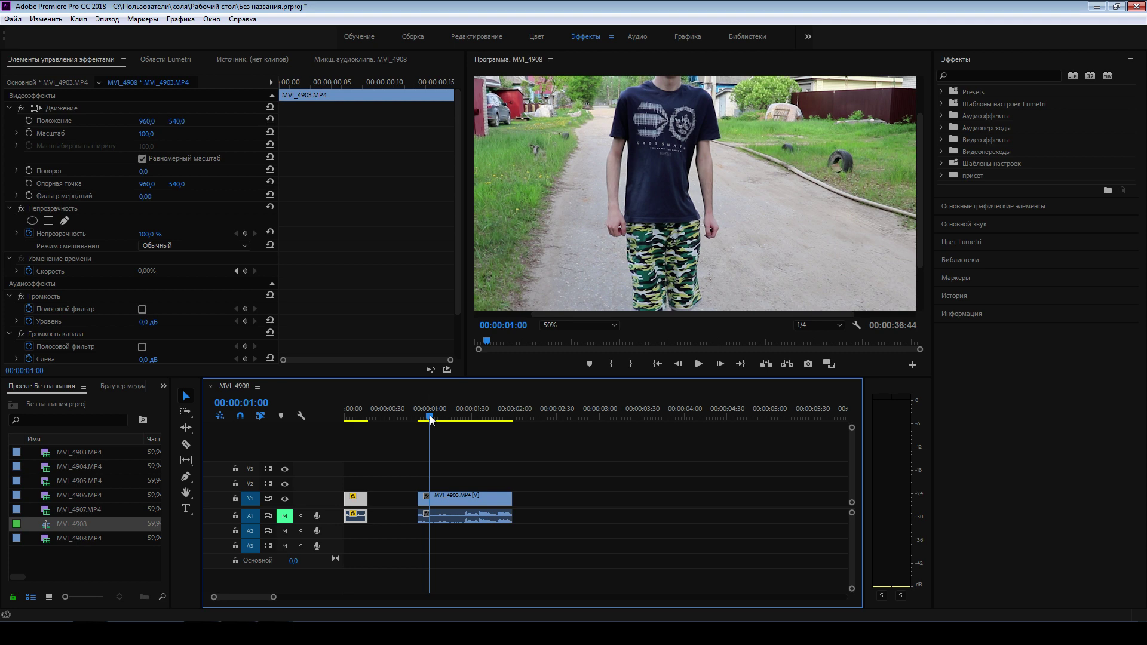
left_click_drag(431, 420, 422, 420)
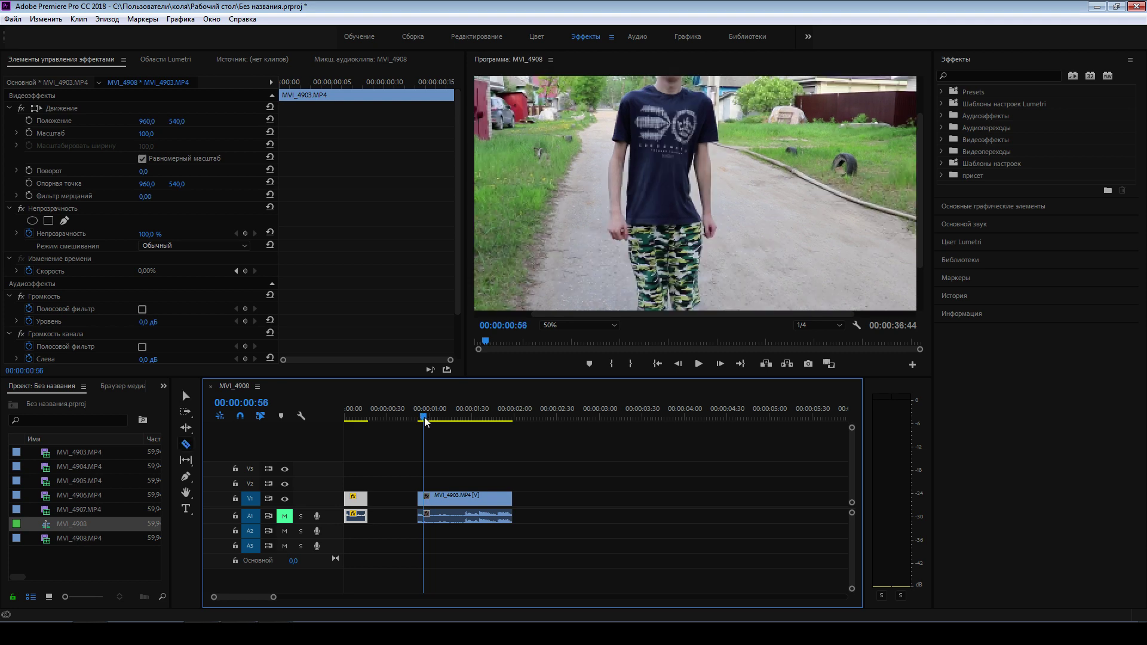
left_click(389, 502)
key("Delete")
Change the opening MVI_4903 clip's speed to 500% in Скорость/продолжительность.
left_click(366, 420)
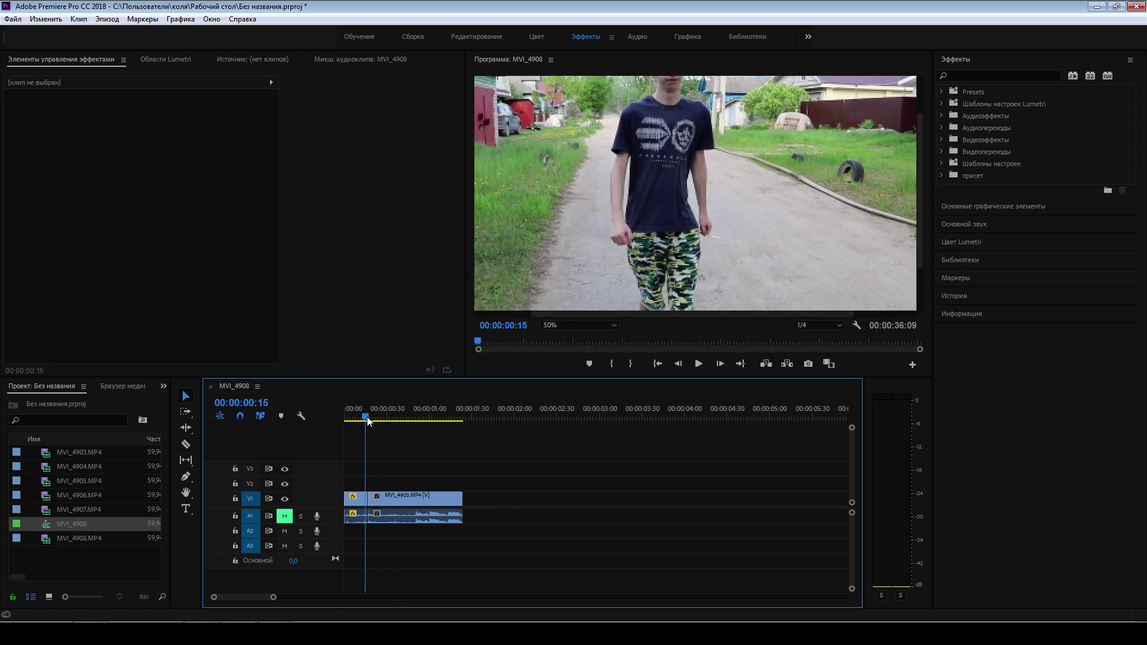
left_click_drag(367, 420, 351, 423)
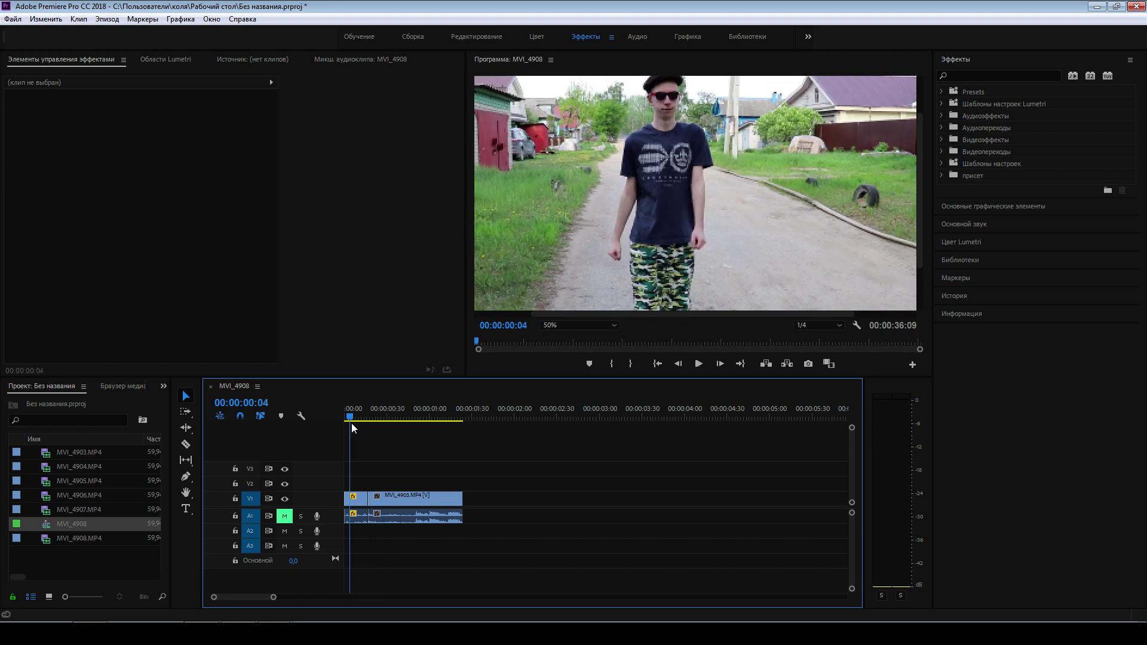
key("space")
left_click_drag(397, 418, 356, 418)
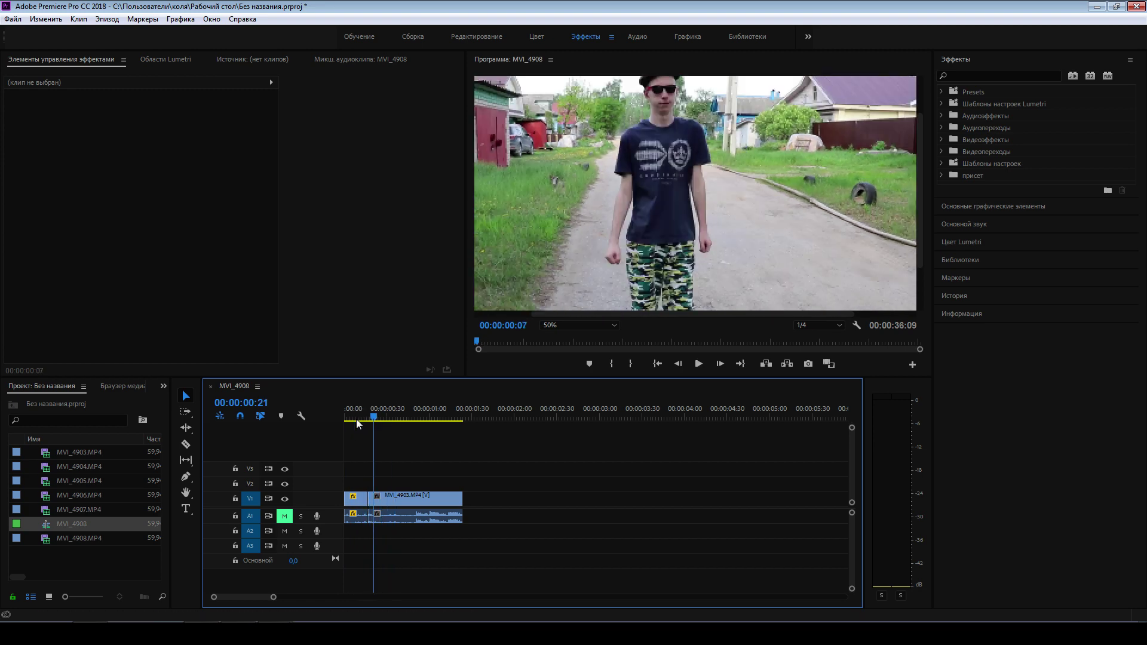
right_click(357, 498)
left_click(425, 354)
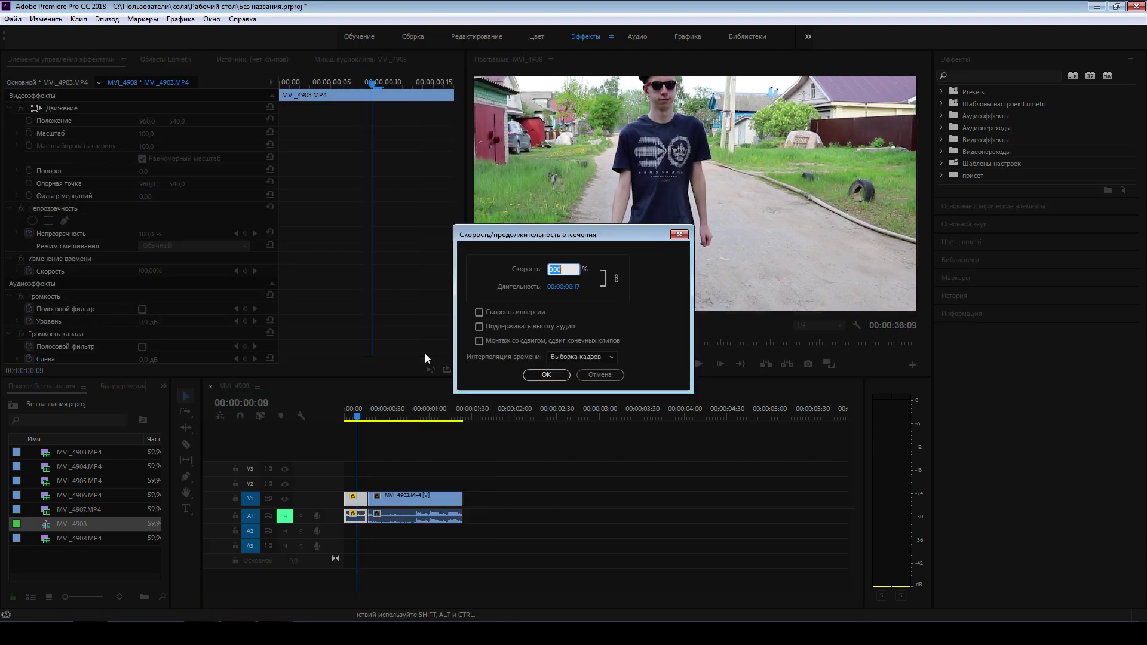
type("500")
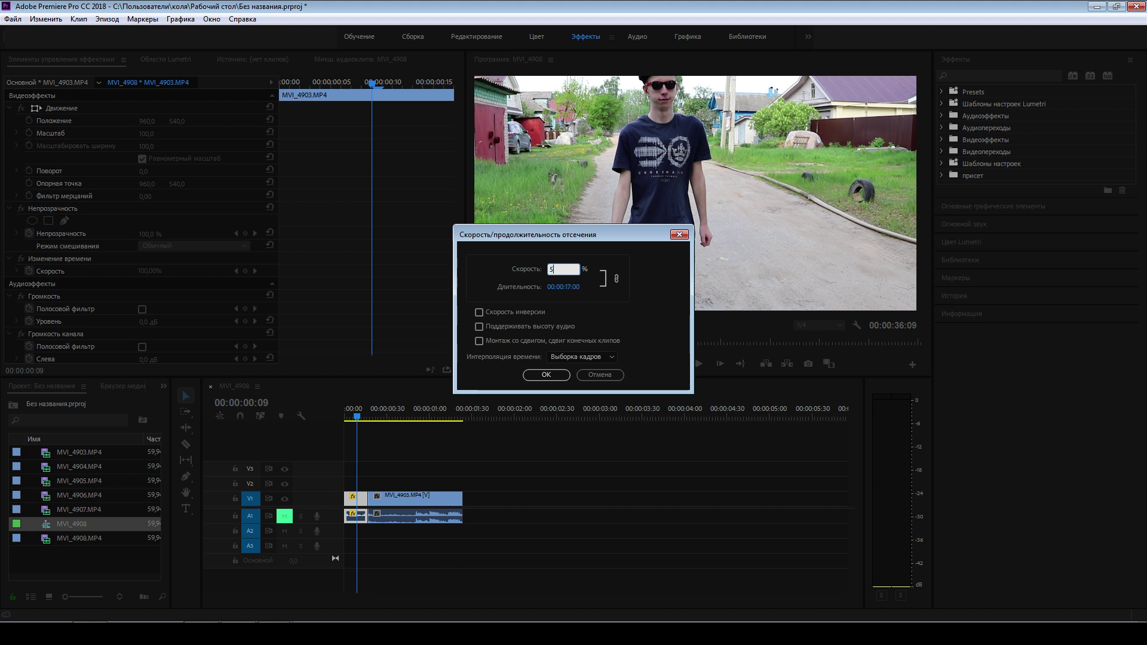
key("Tab")
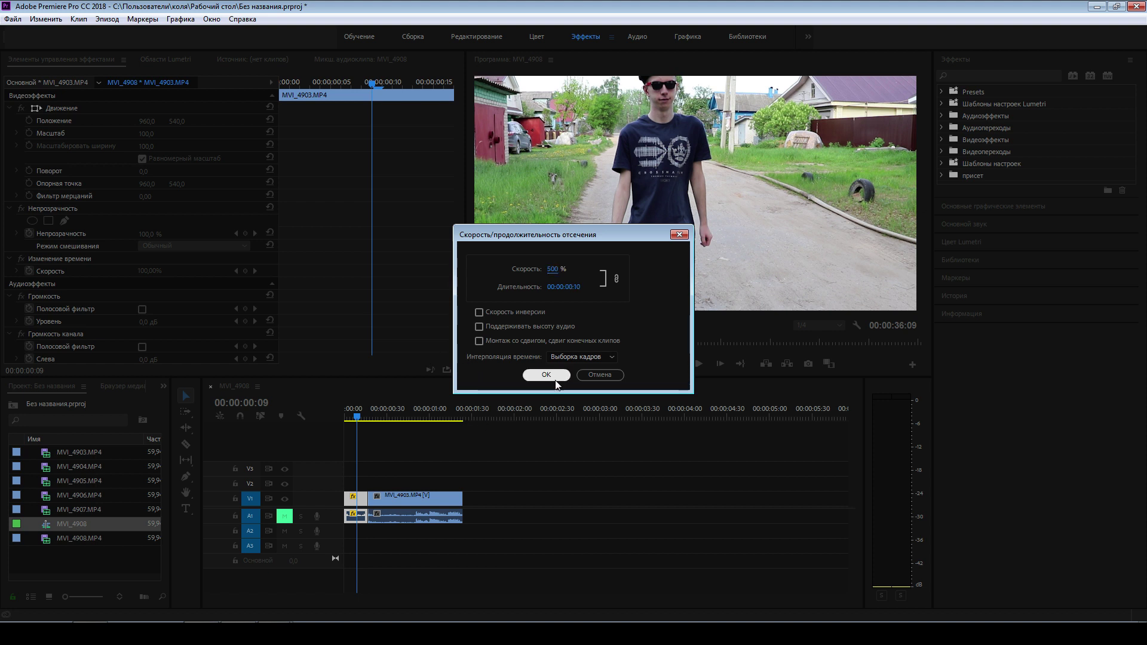
left_click(546, 375)
Ripple-delete the leading gap so MVI_4903 starts at zero, then scrub to review.
key("Delete")
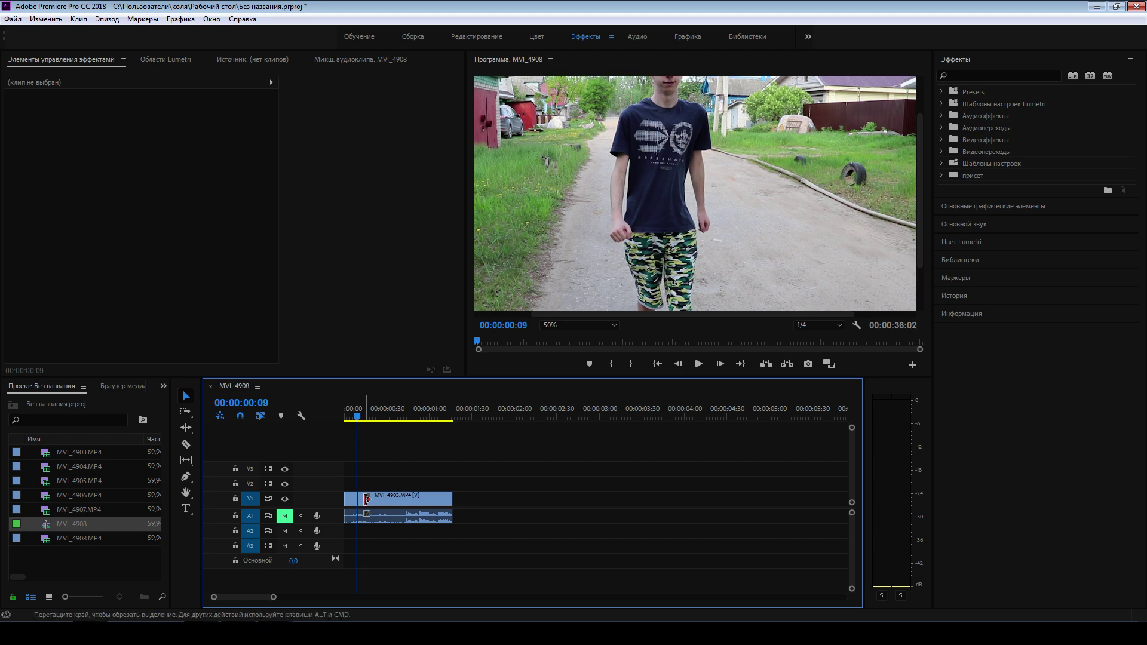
left_click(349, 418)
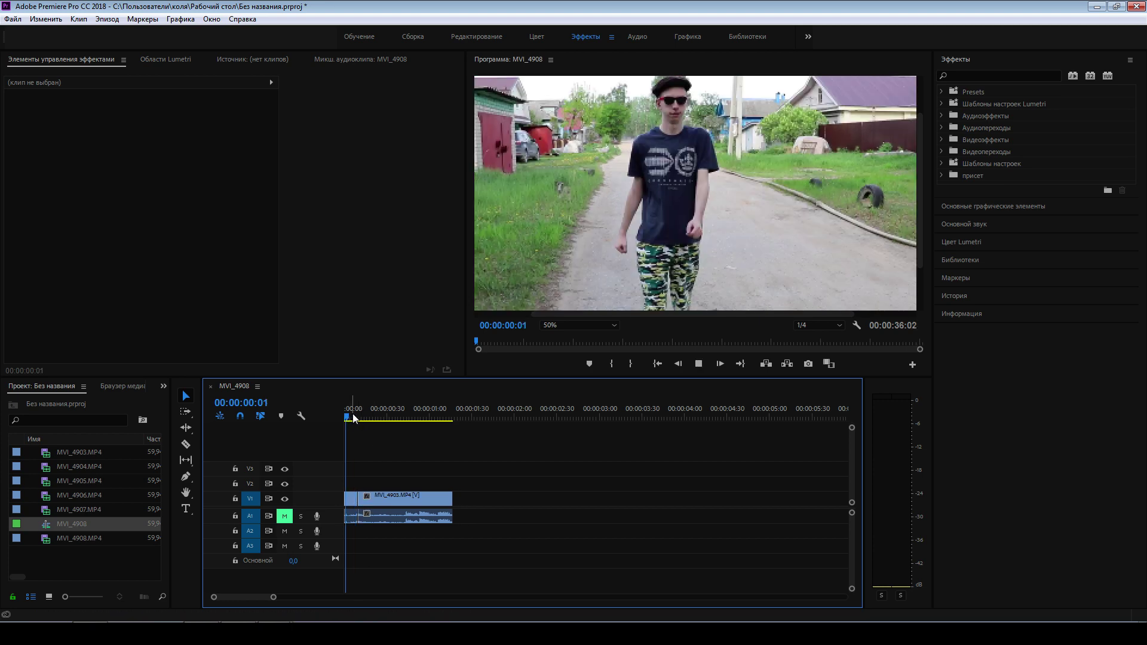
left_click_drag(353, 418, 398, 420)
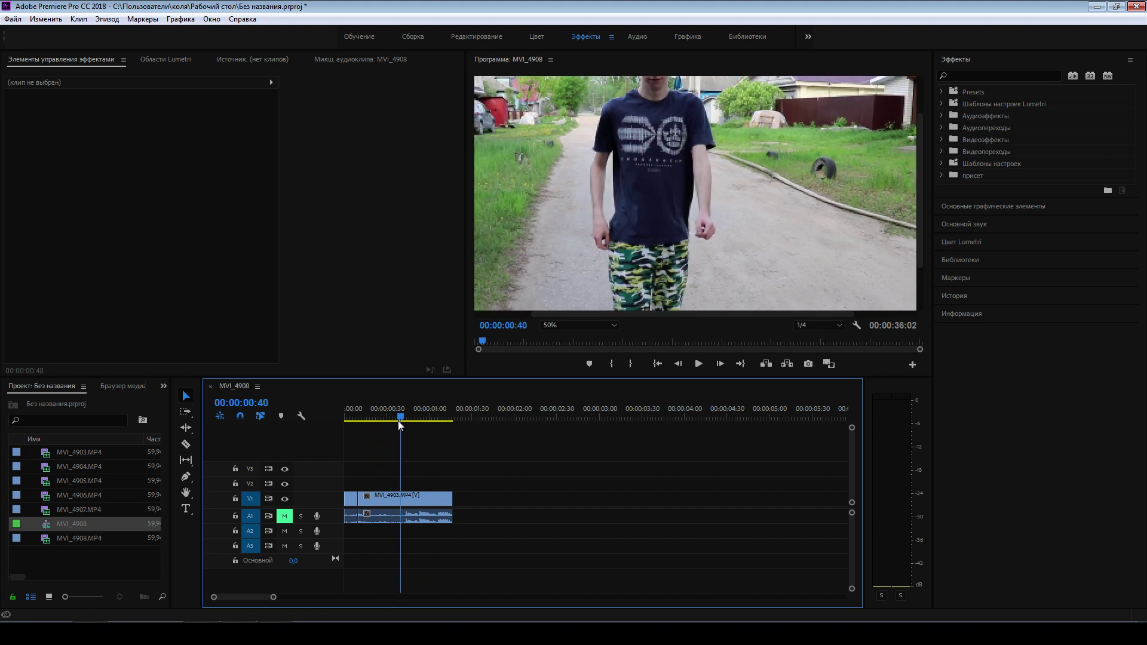
Split MVI_4903 at 00:00:00:29 and move the second part further right.
key("shift+Left")
key("shift+Left")
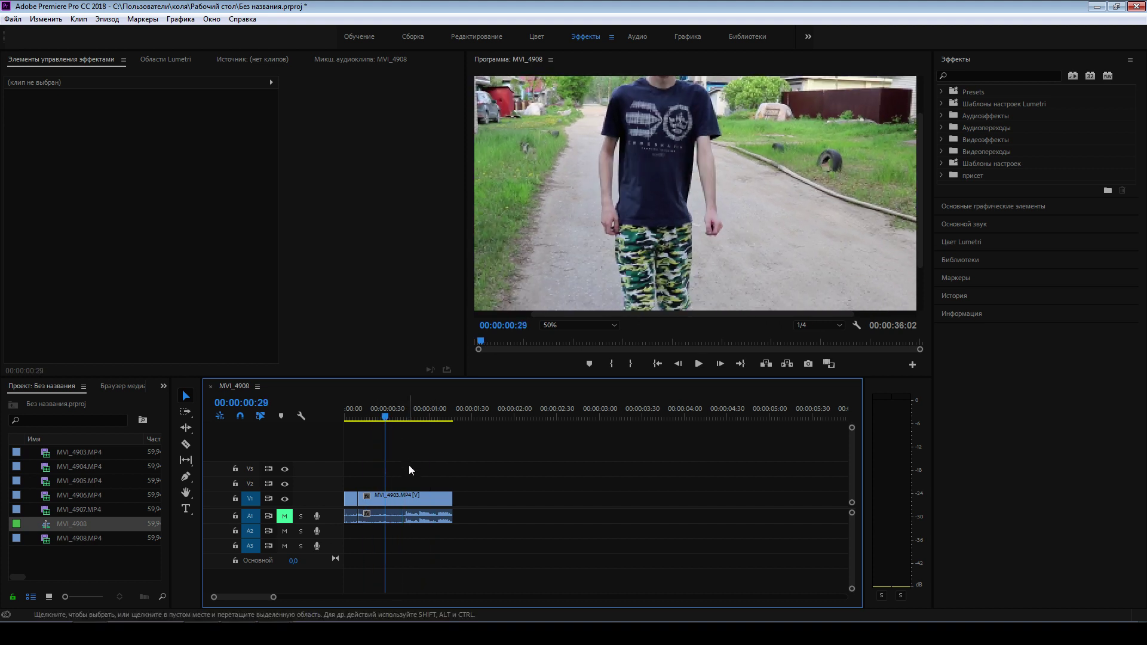
key("c")
left_click(387, 497)
key("b")
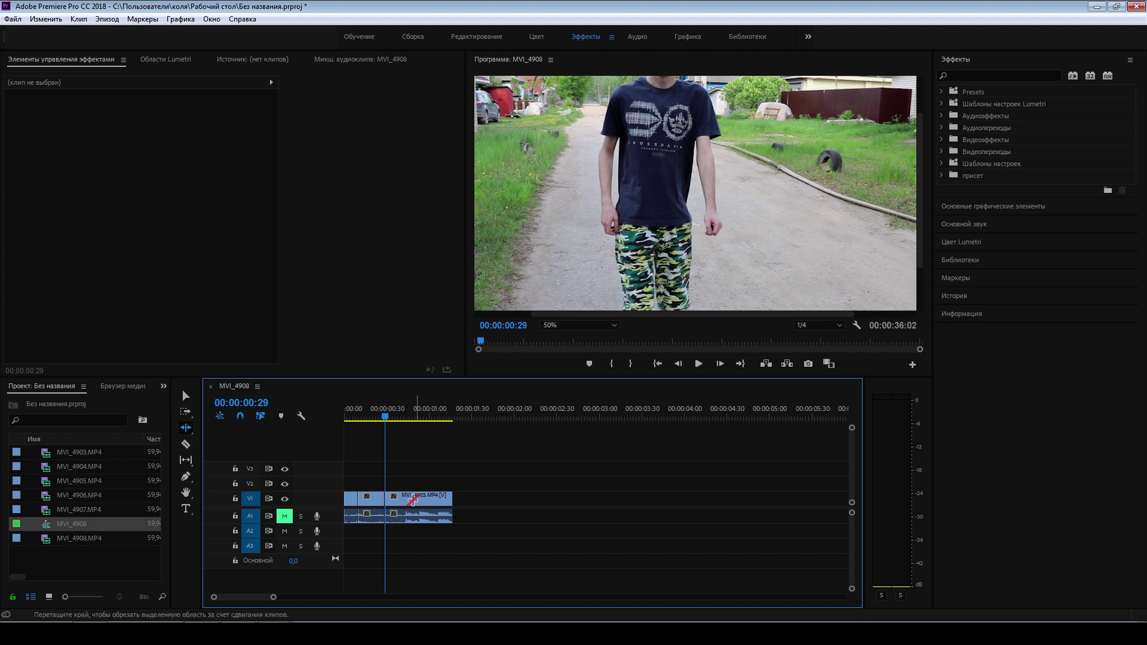
key("v")
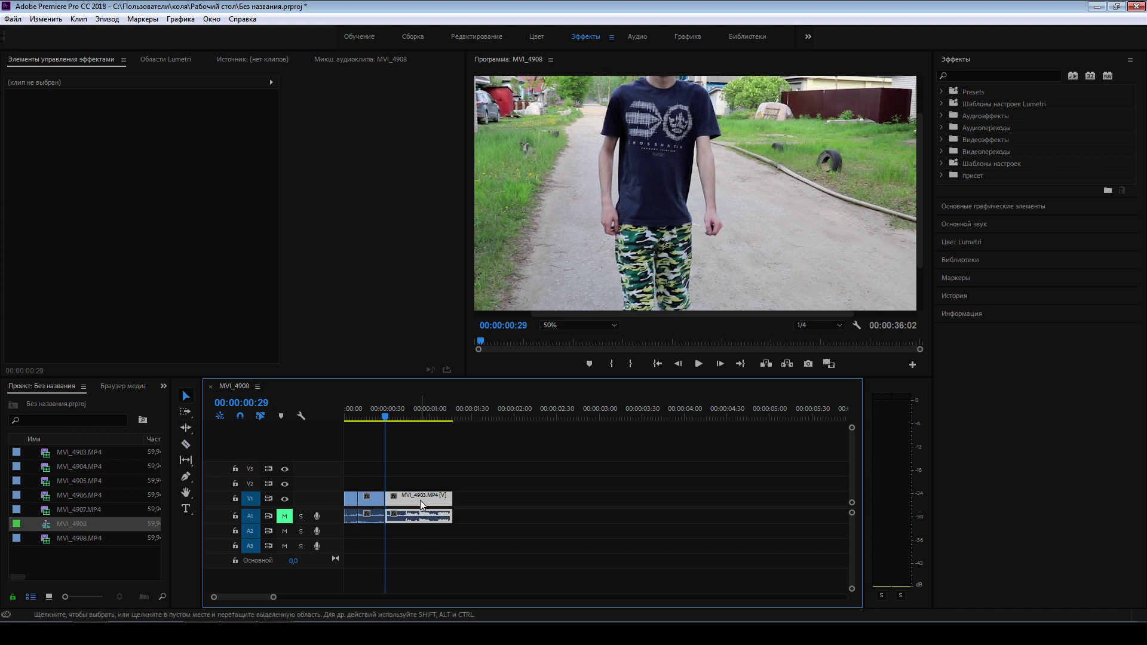
left_click_drag(420, 500, 683, 500)
Slow the first part of MVI_4903 to 40% speed in Speed/Duration.
left_click(376, 409)
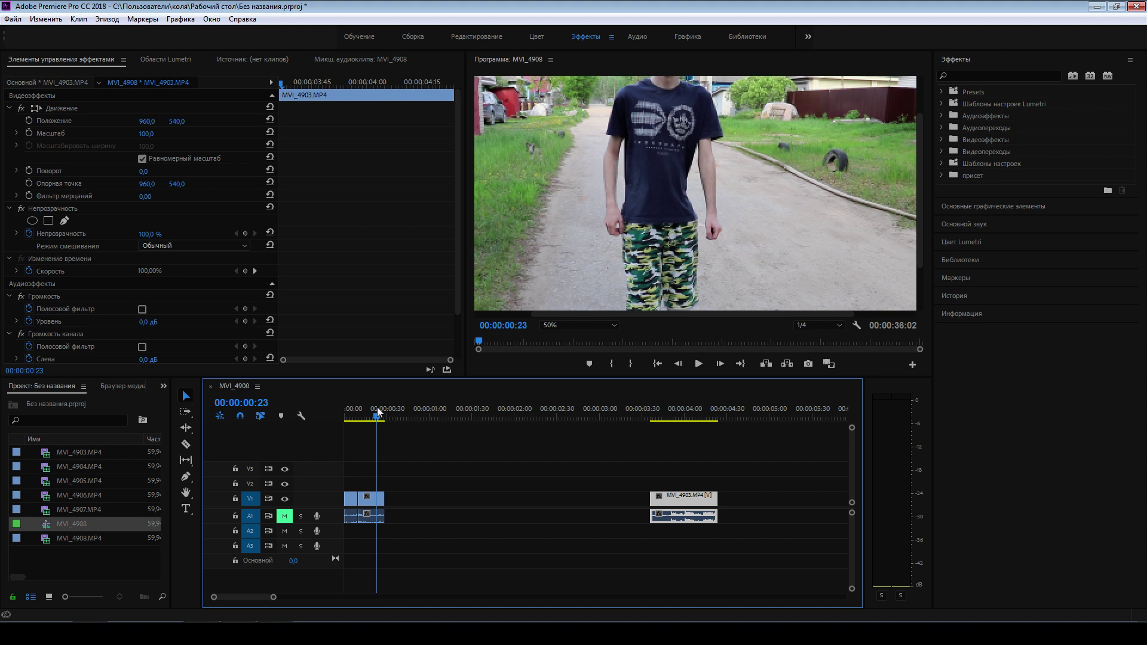
left_click(371, 501)
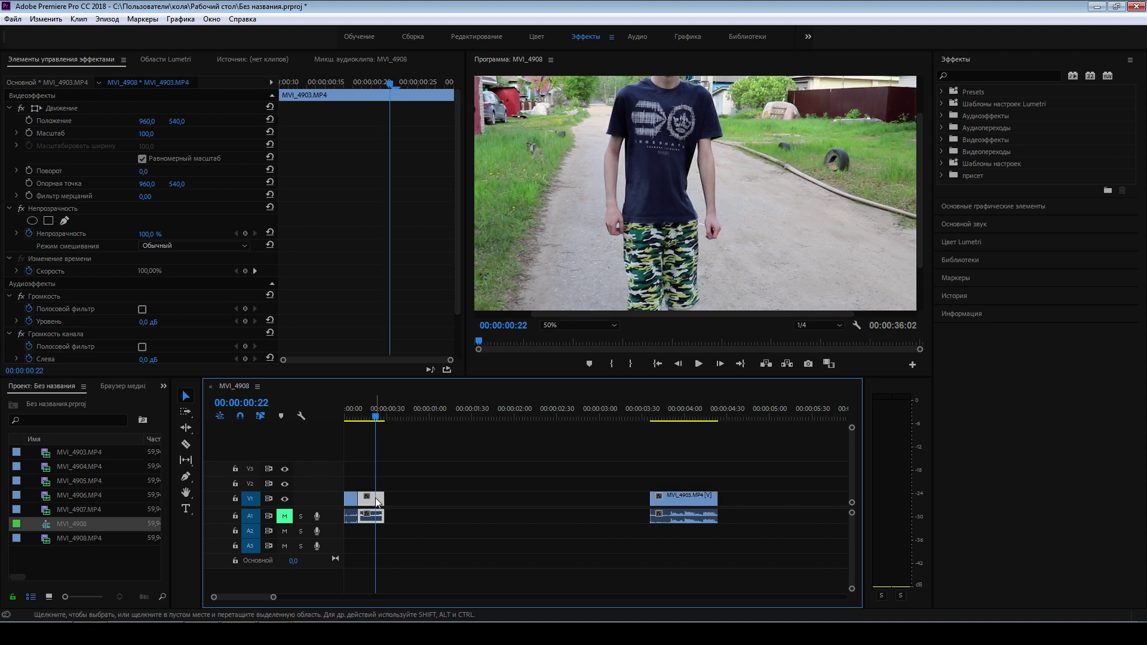
right_click(375, 497)
left_click(454, 355)
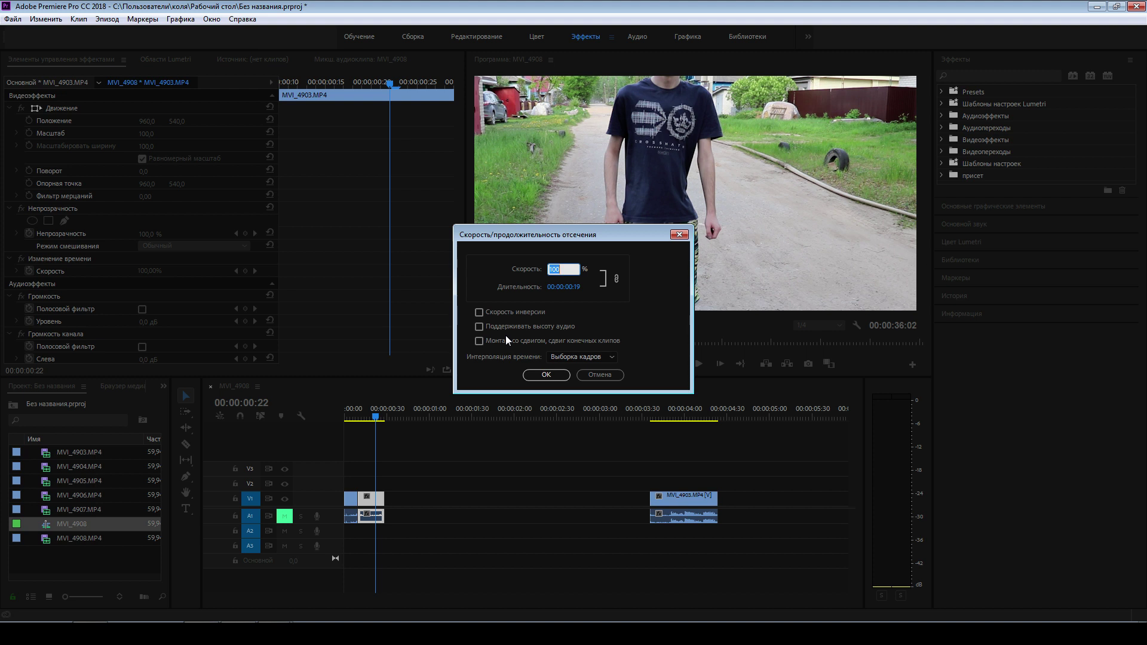
type("40")
key("Tab")
left_click(546, 375)
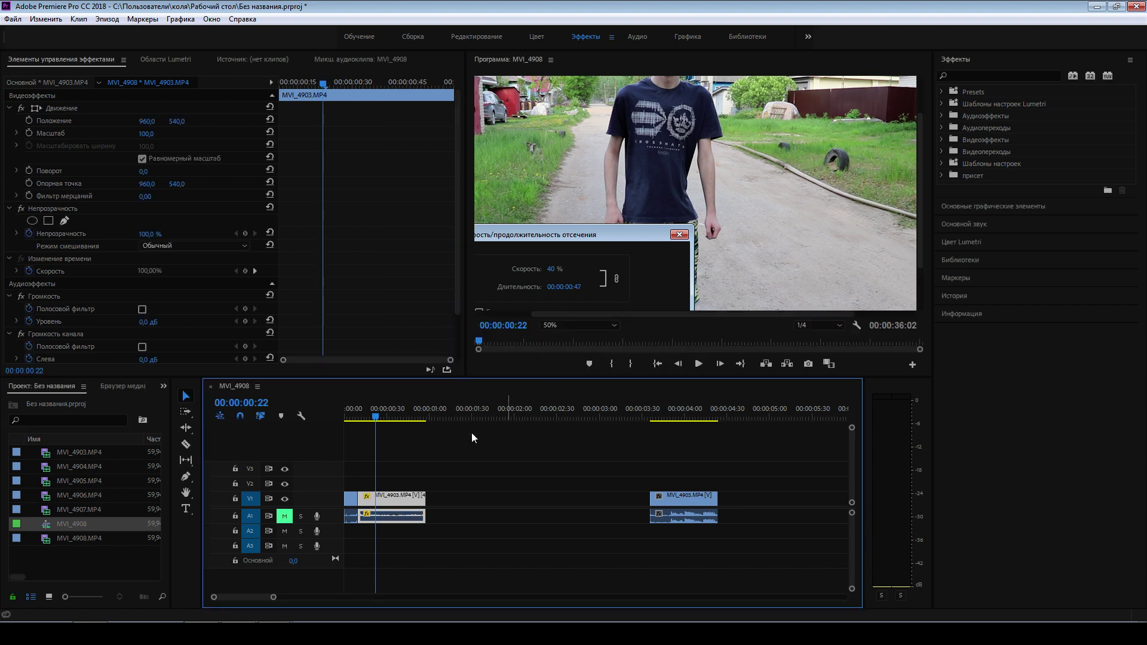
Play back the slowed opening and move the second part back against the first.
key("space")
left_click(368, 412)
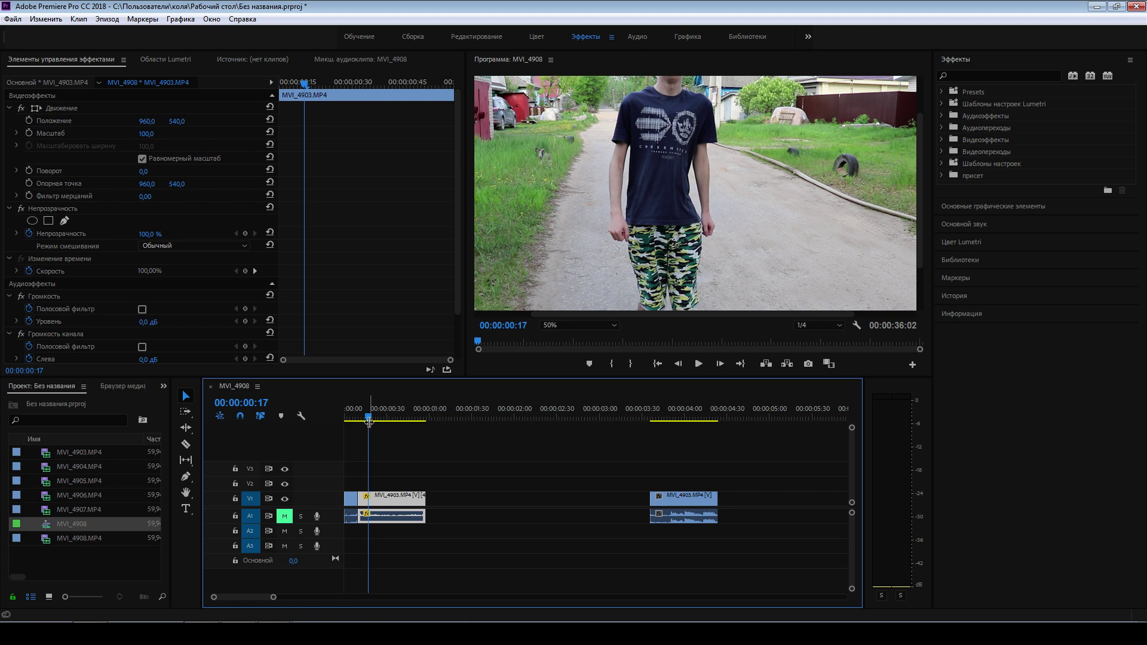
left_click_drag(354, 418, 350, 418)
key("space")
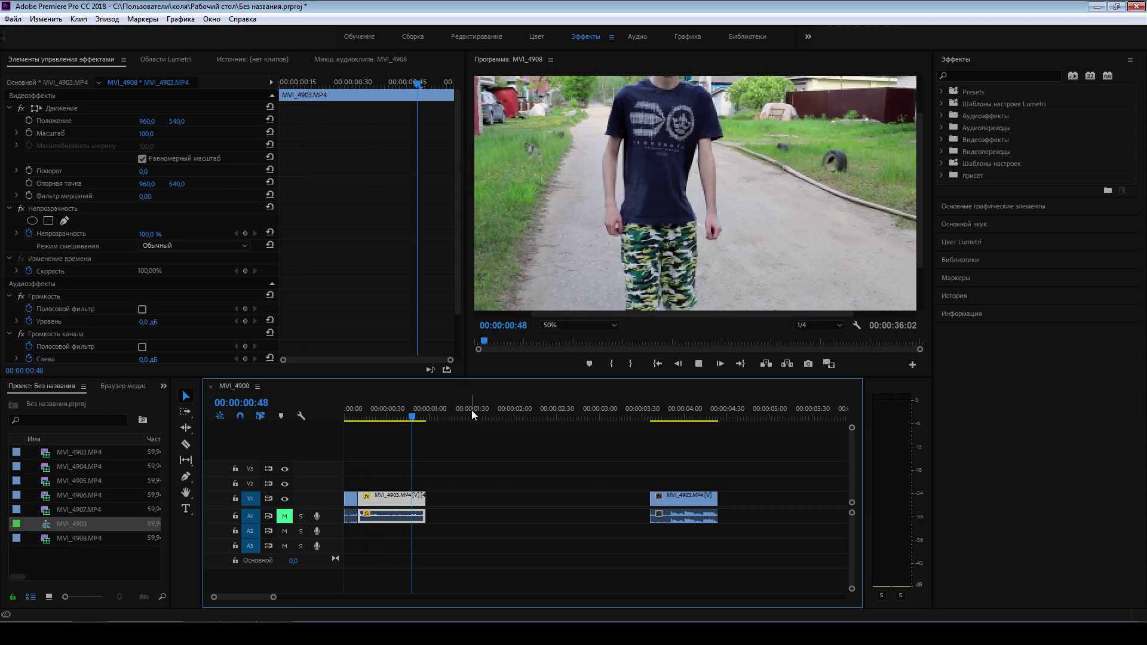
left_click(432, 417)
left_click_drag(432, 418, 416, 418)
left_click(677, 502)
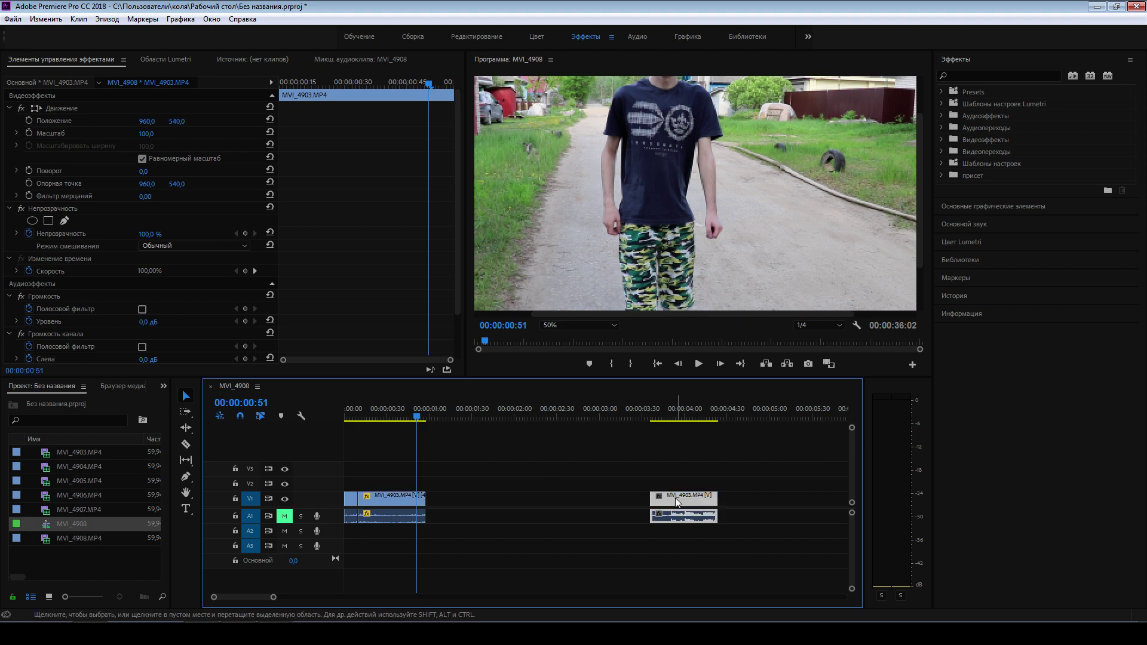
left_click_drag(677, 502, 453, 502)
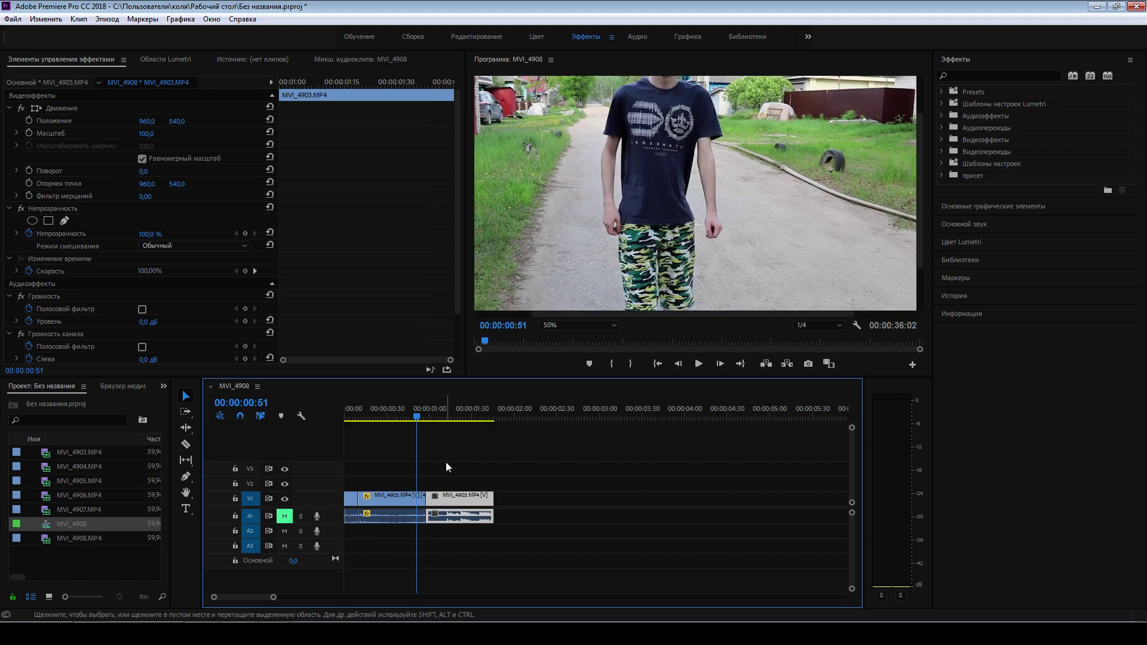
Scrub and play through the join to check the cut, zooming the timeline out.
left_click(419, 420)
mouse_move(419, 420)
left_mouse_down()
mouse_move(449, 427)
mouse_move(347, 434)
left_mouse_up()
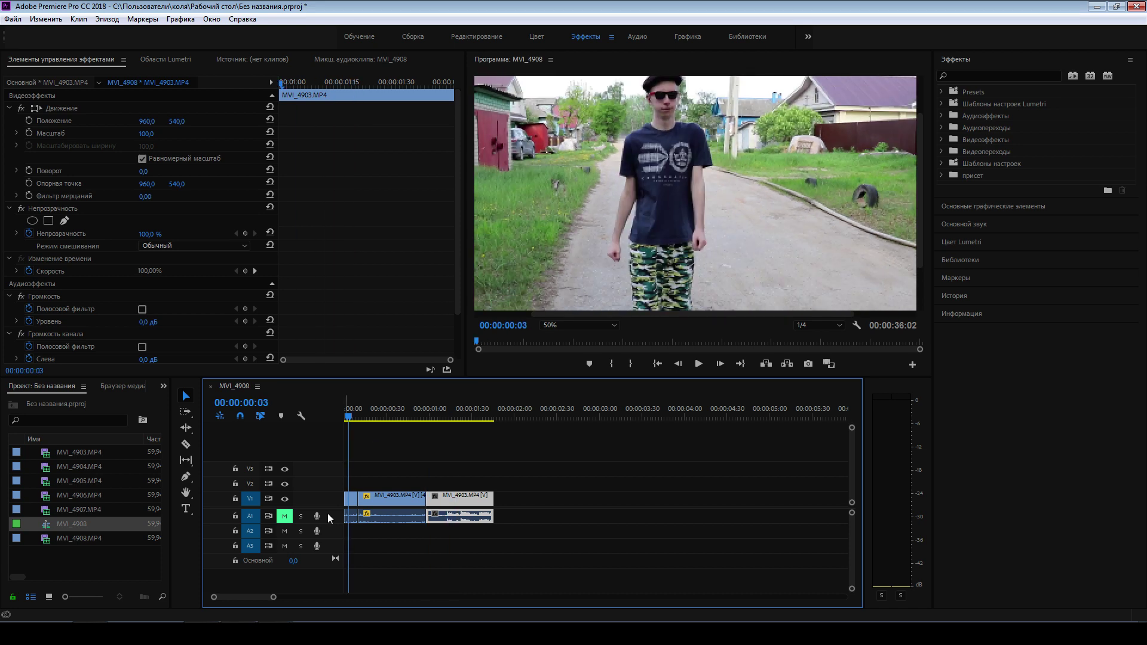
key("space")
key("minus")
key("minus")
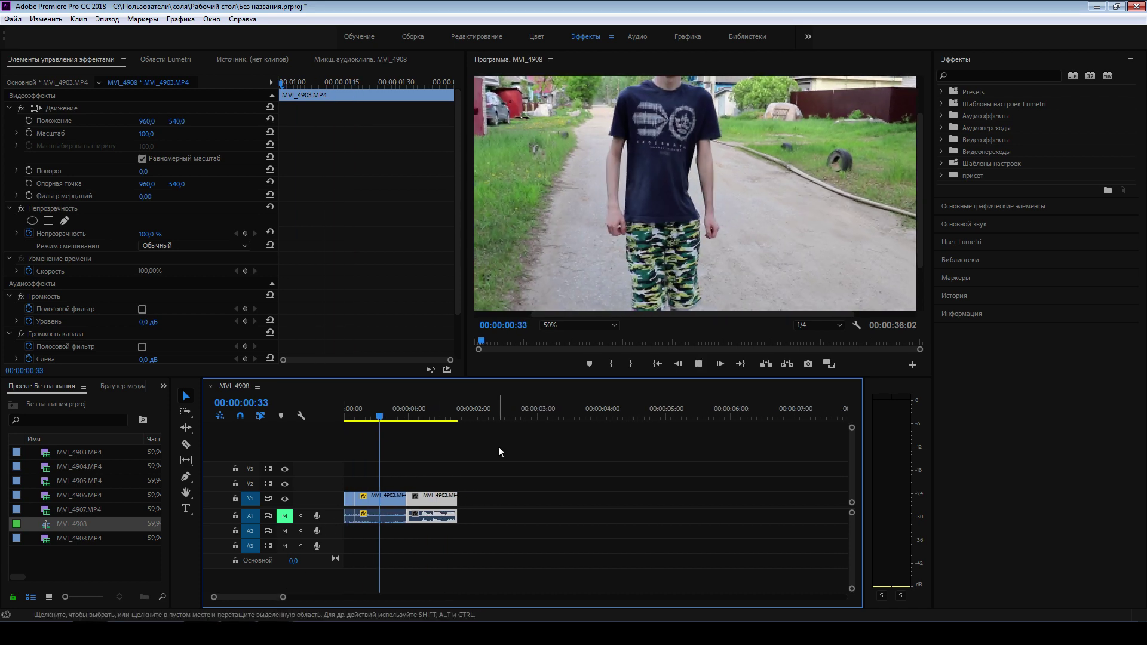
left_click(398, 412)
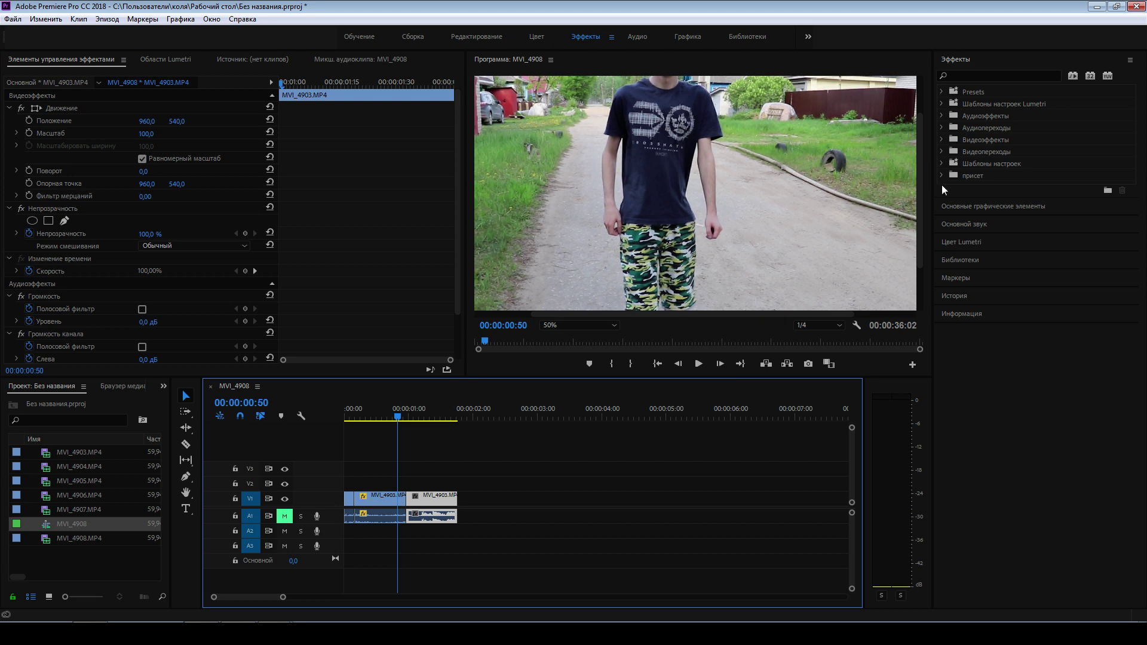
left_click(918, 170)
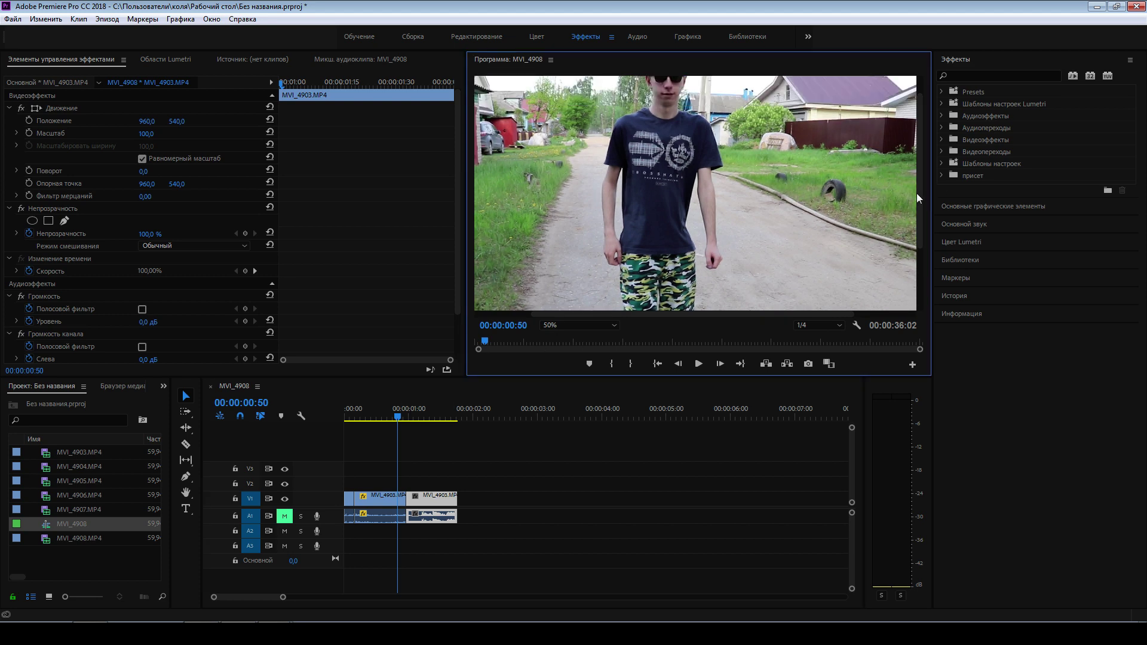
Replay the edit from the start, zoom out to the later clips, and select the V1 gap.
left_click(428, 435)
key("Home")
key("space")
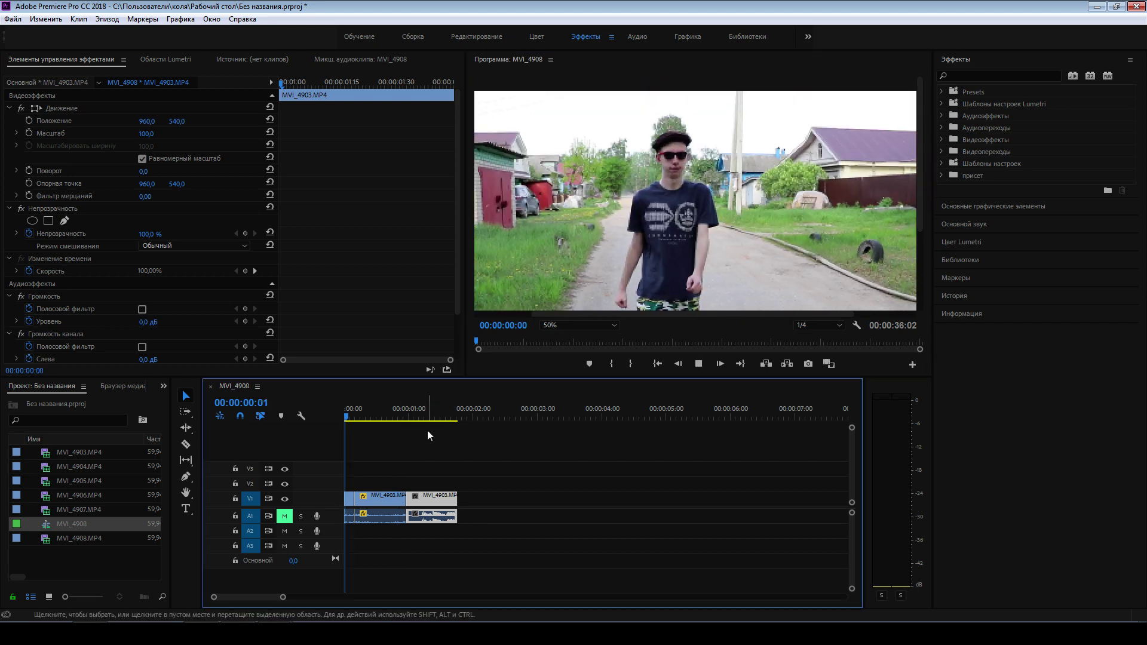
key("space")
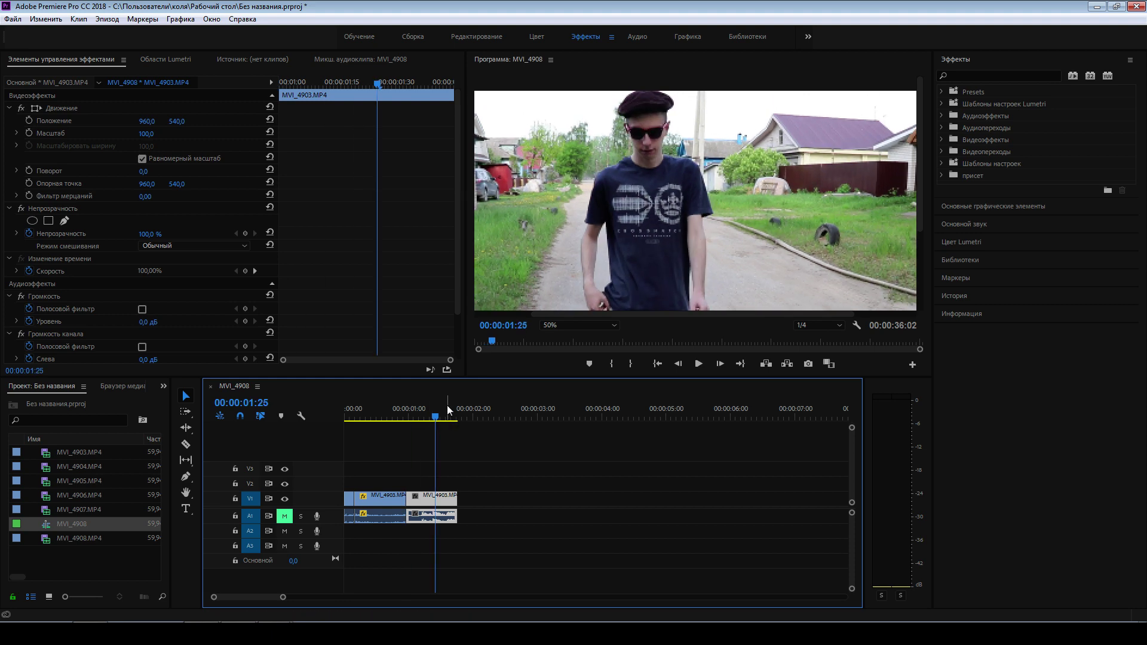
mouse_move(442, 407)
left_mouse_down()
mouse_move(367, 432)
mouse_move(409, 418)
left_mouse_up()
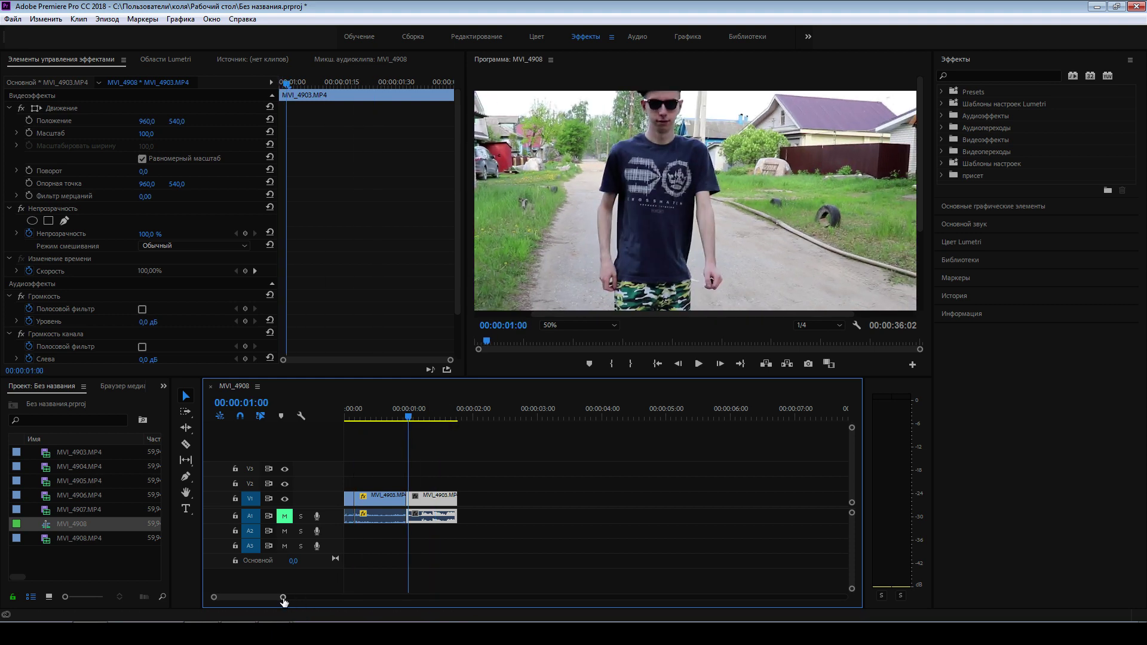
left_click_drag(282, 597, 335, 597)
left_click(432, 500)
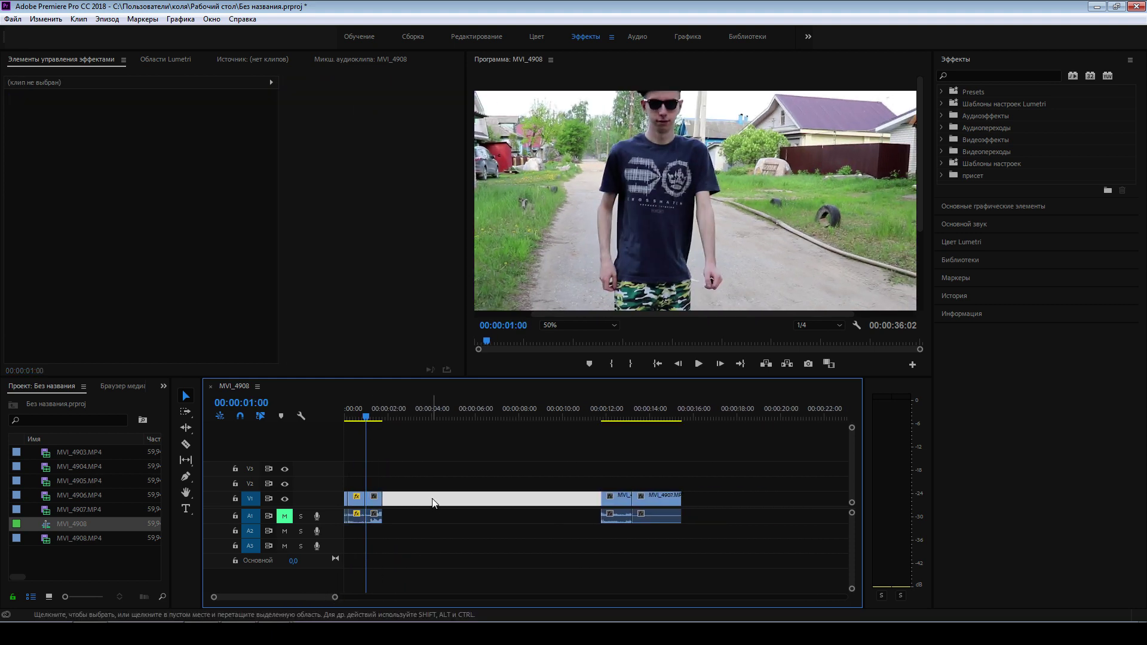
key("Delete")
mouse_move(366, 416)
left_mouse_down()
mouse_move(422, 429)
mouse_move(396, 421)
left_mouse_up()
left_click(432, 505)
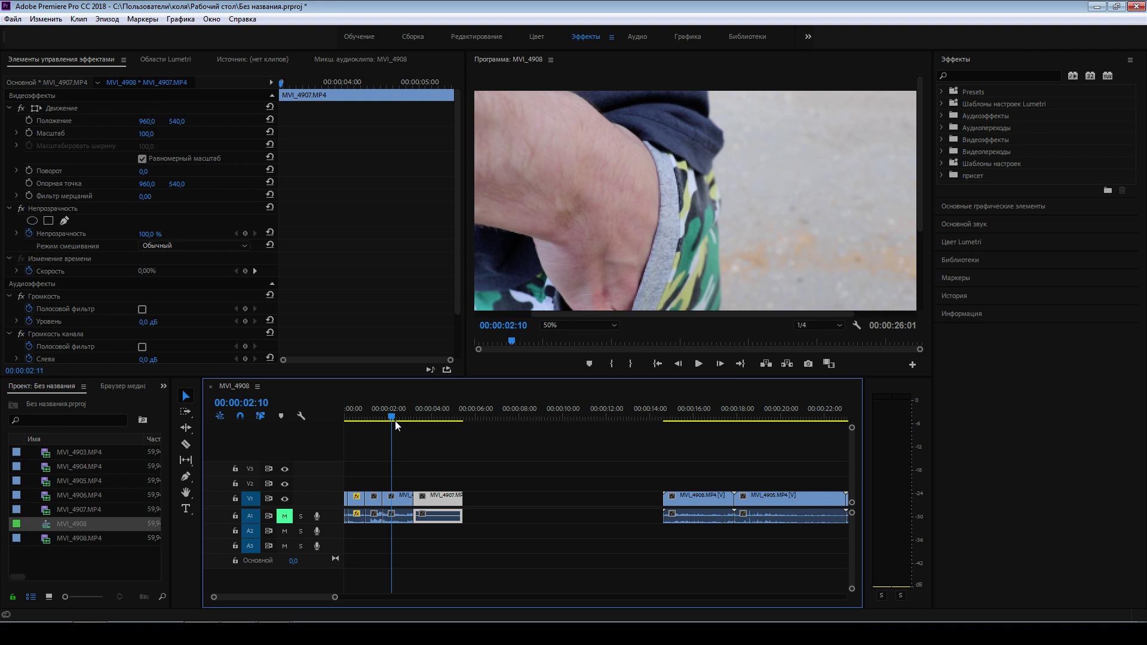
left_click_drag(396, 420, 366, 421)
left_click(375, 501)
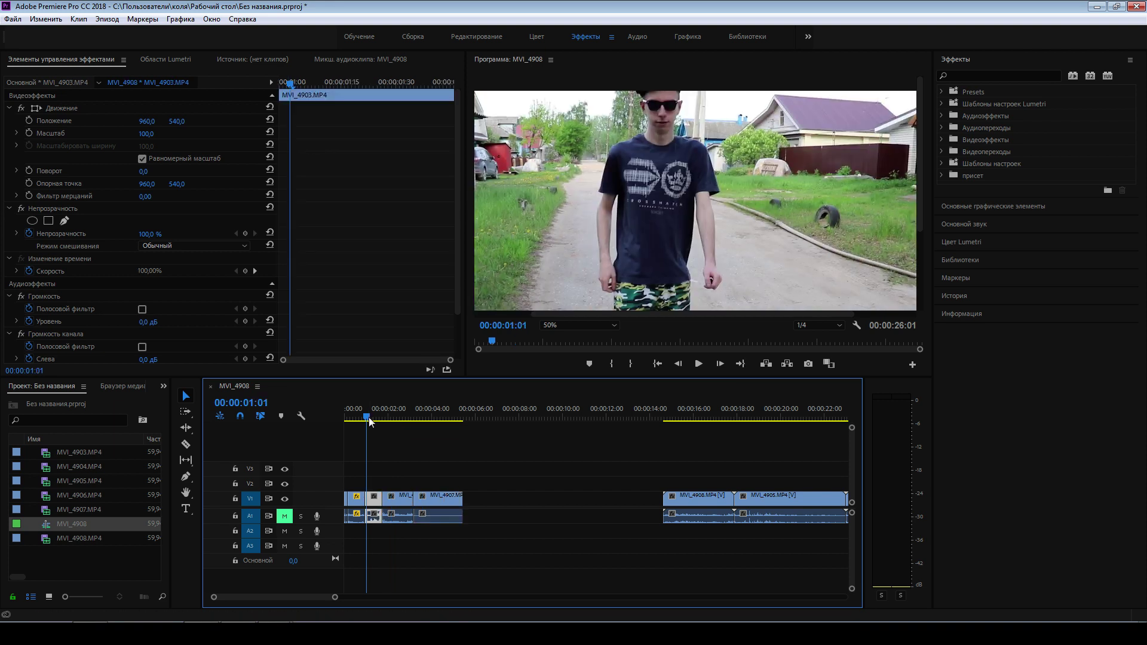
left_click_drag(372, 419, 395, 427)
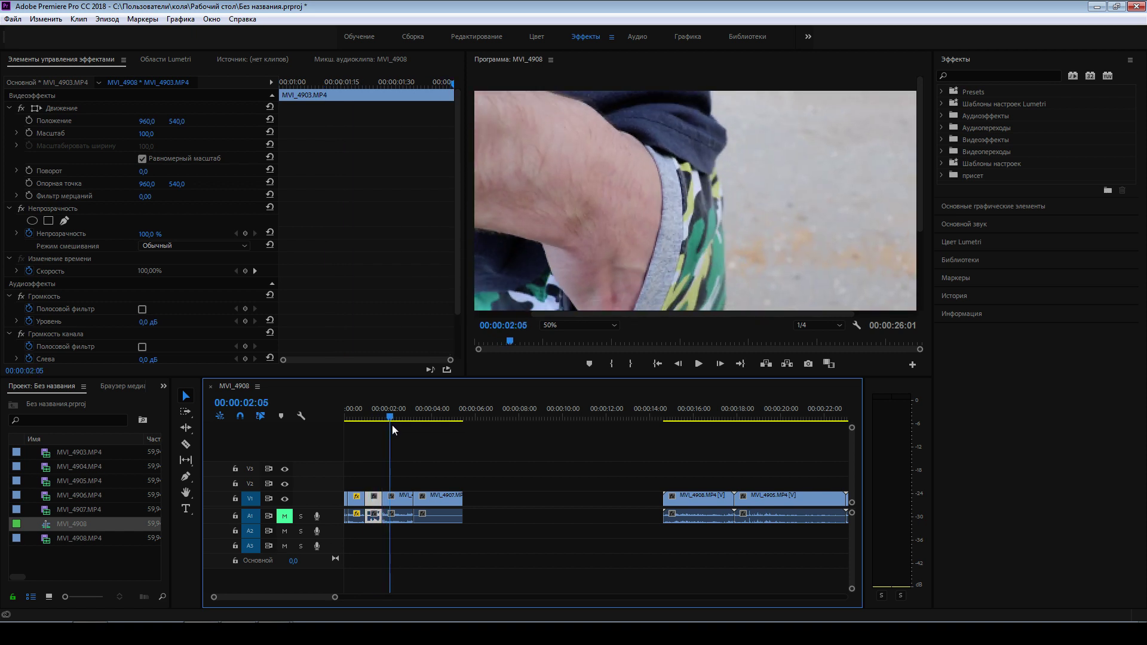
left_click_drag(396, 428, 419, 436)
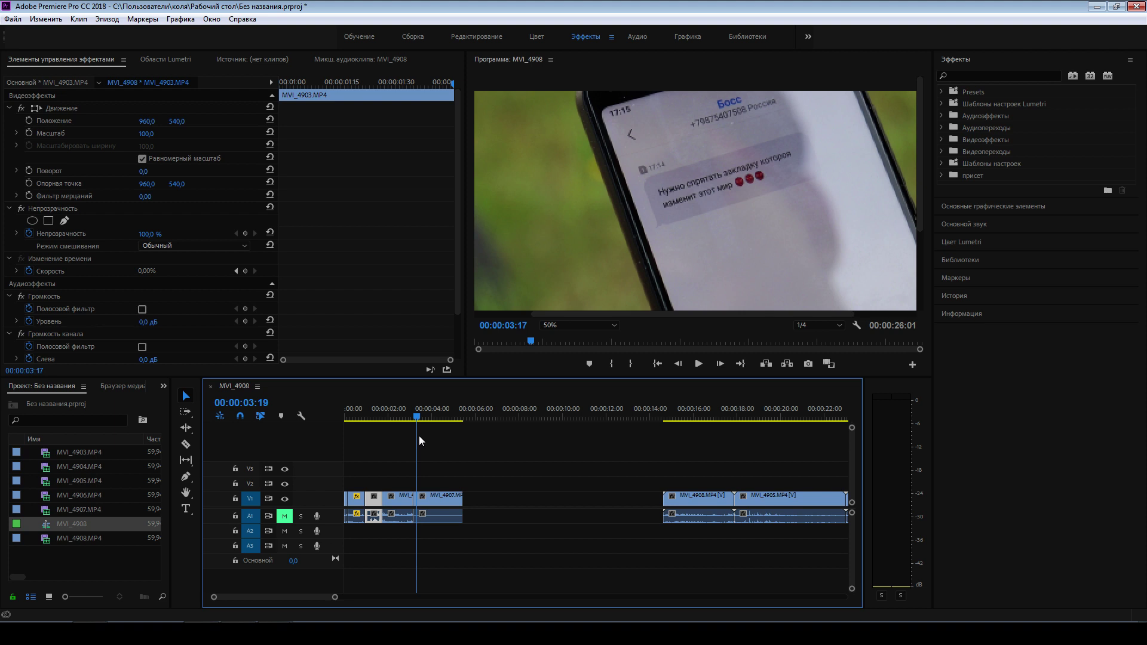
key("minus")
left_click(403, 418)
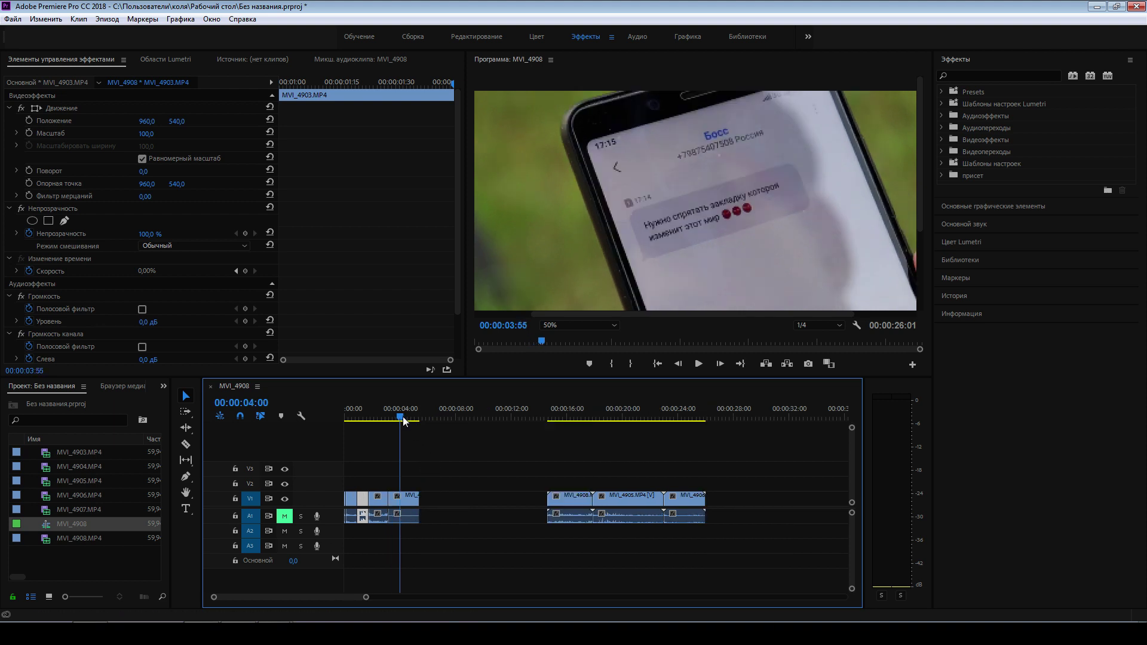
left_click_drag(403, 418, 411, 423)
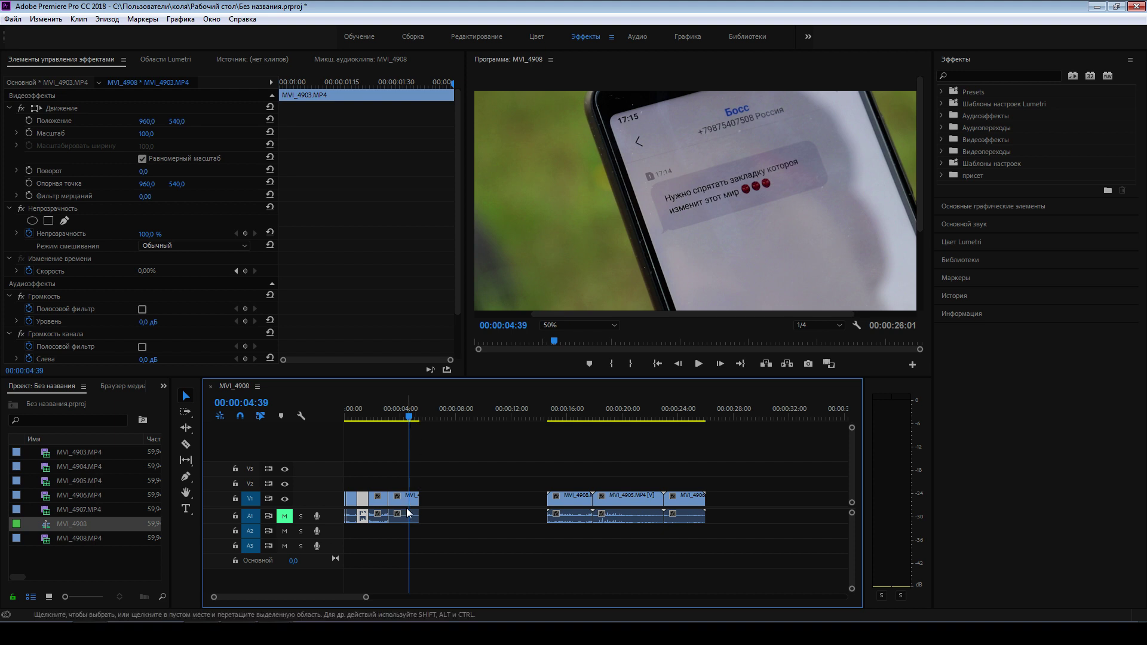
left_click(407, 504)
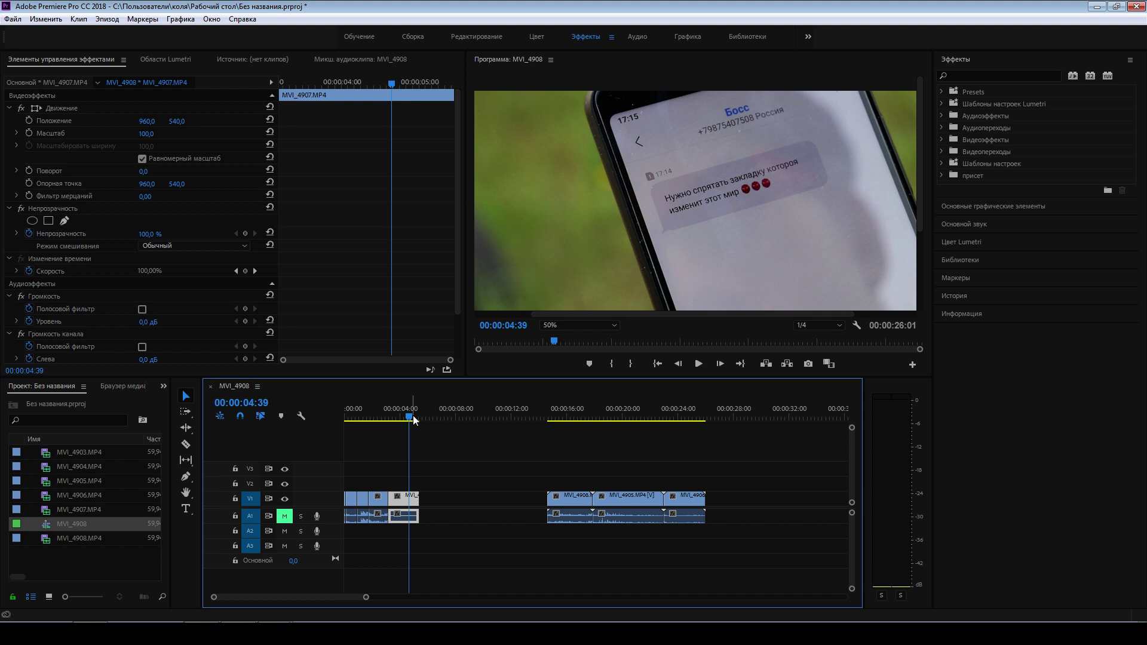
left_click_drag(413, 420, 562, 448)
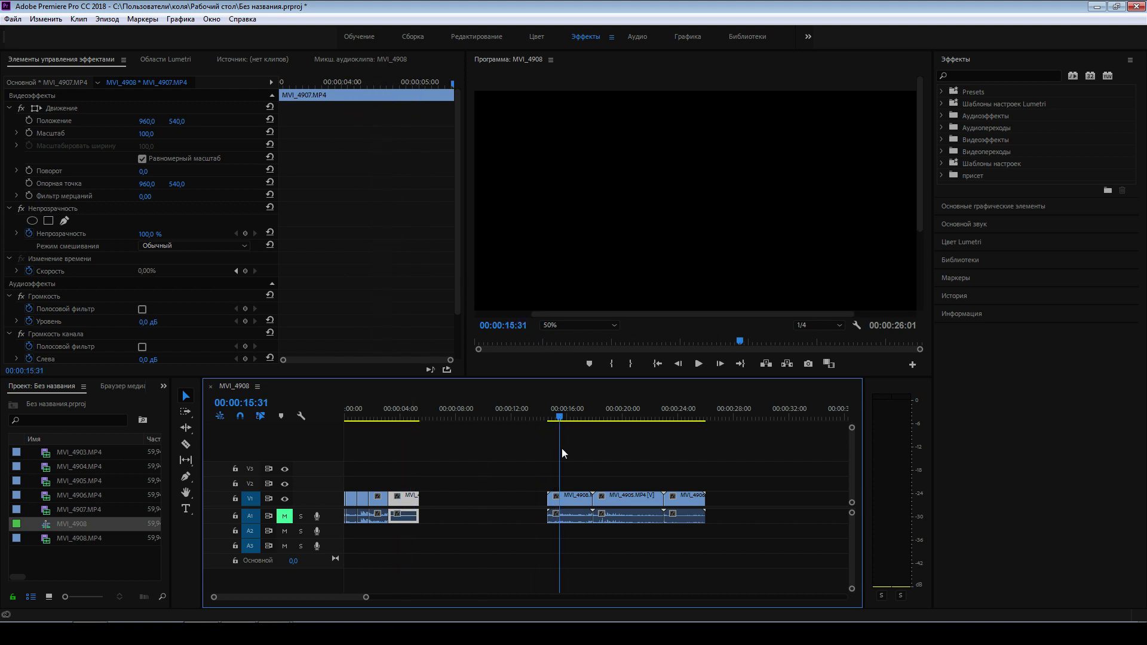
left_click(568, 499)
mouse_move(564, 418)
left_mouse_down()
mouse_move(594, 418)
mouse_move(345, 420)
left_mouse_up()
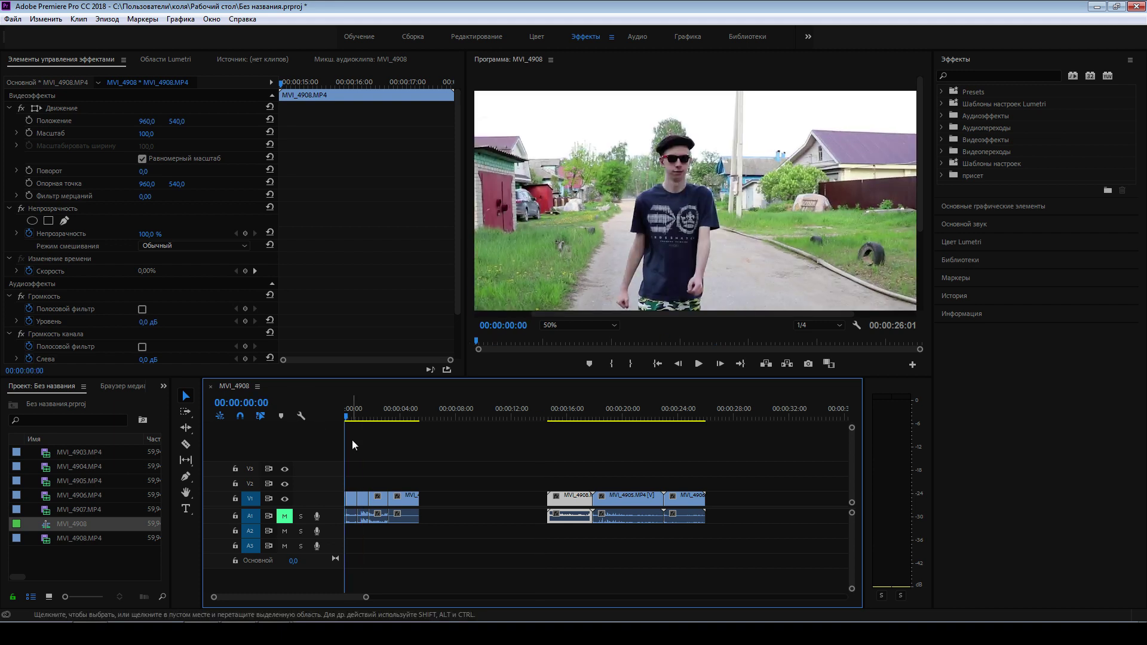
key("space")
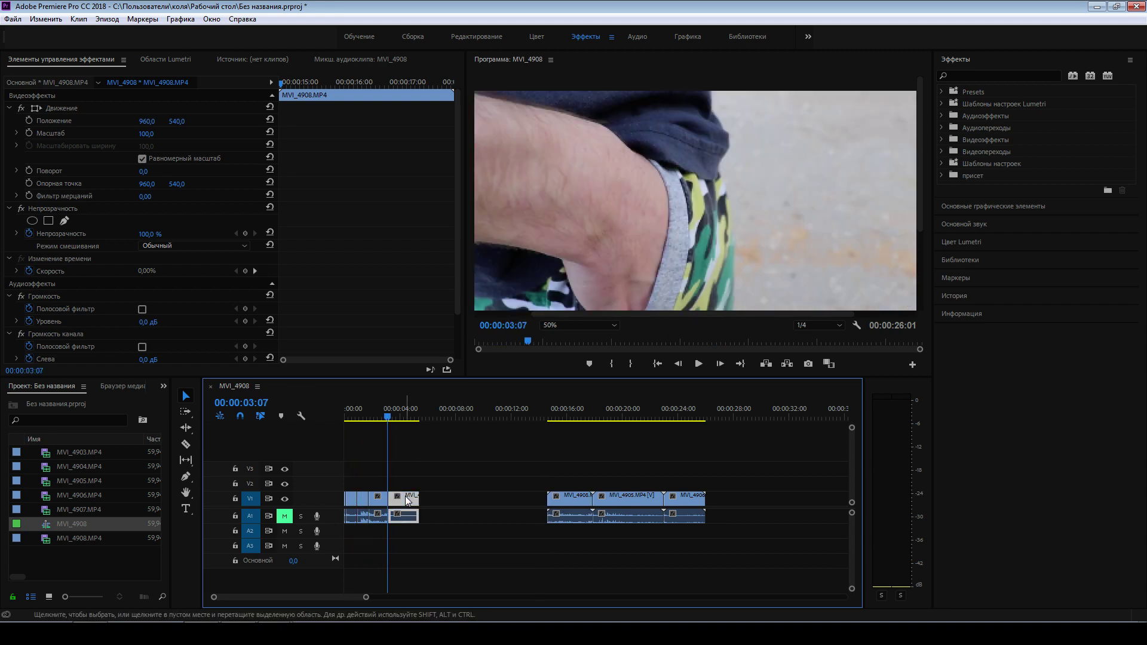
key("space")
left_click(365, 417)
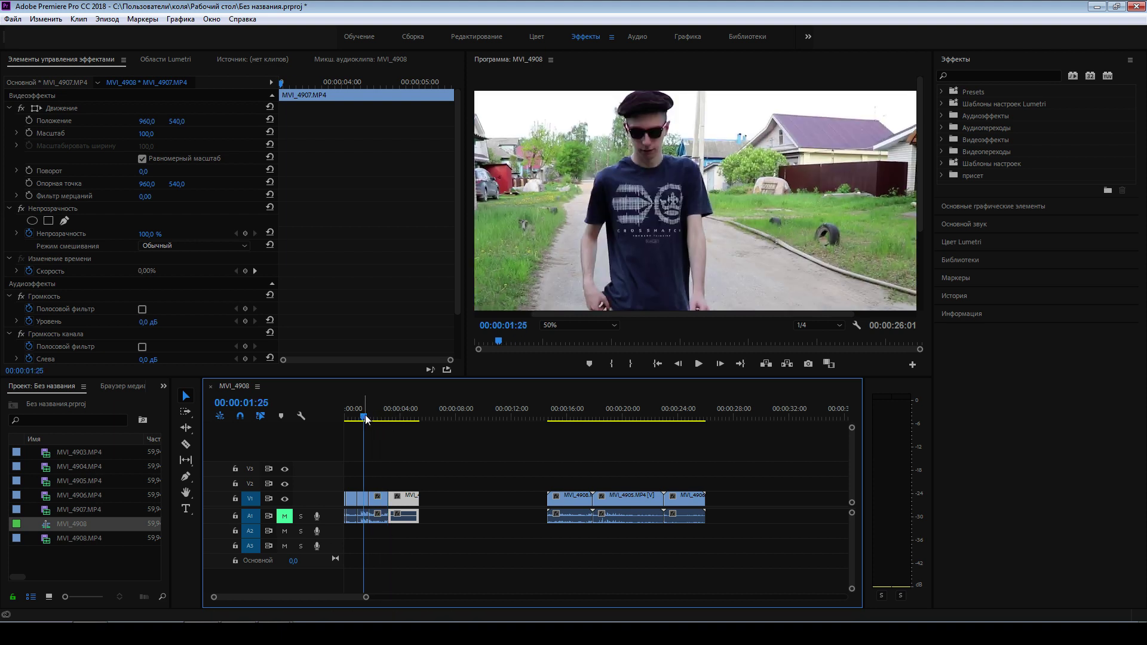
mouse_move(367, 420)
left_mouse_down()
mouse_move(353, 428)
mouse_move(366, 428)
left_mouse_up()
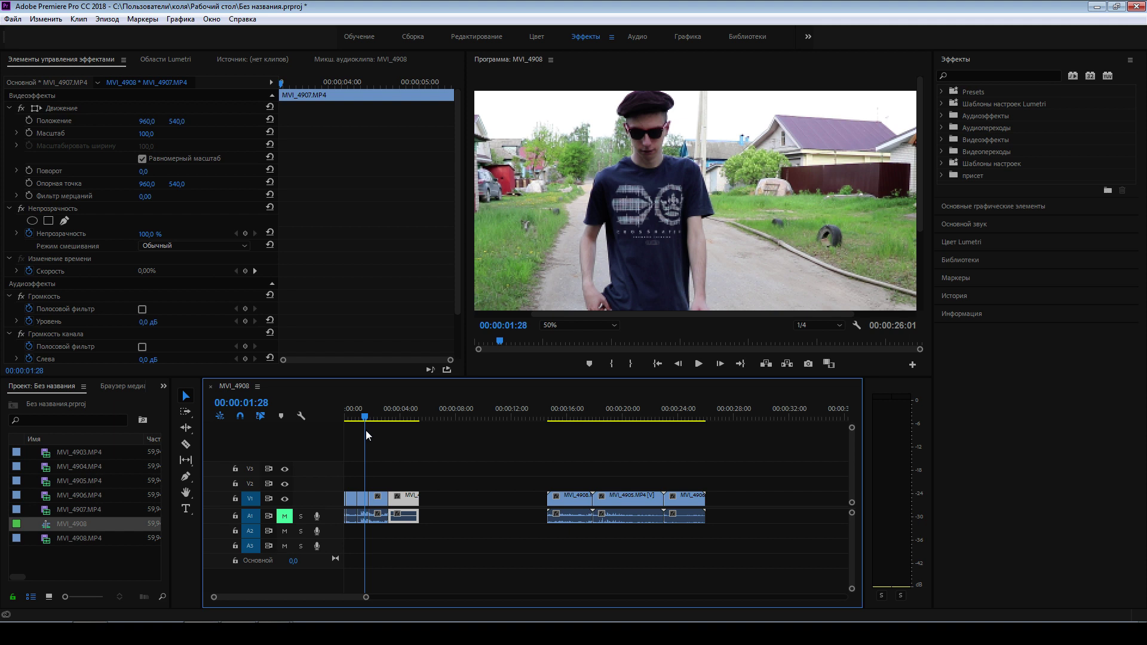
left_click_drag(366, 428, 372, 430)
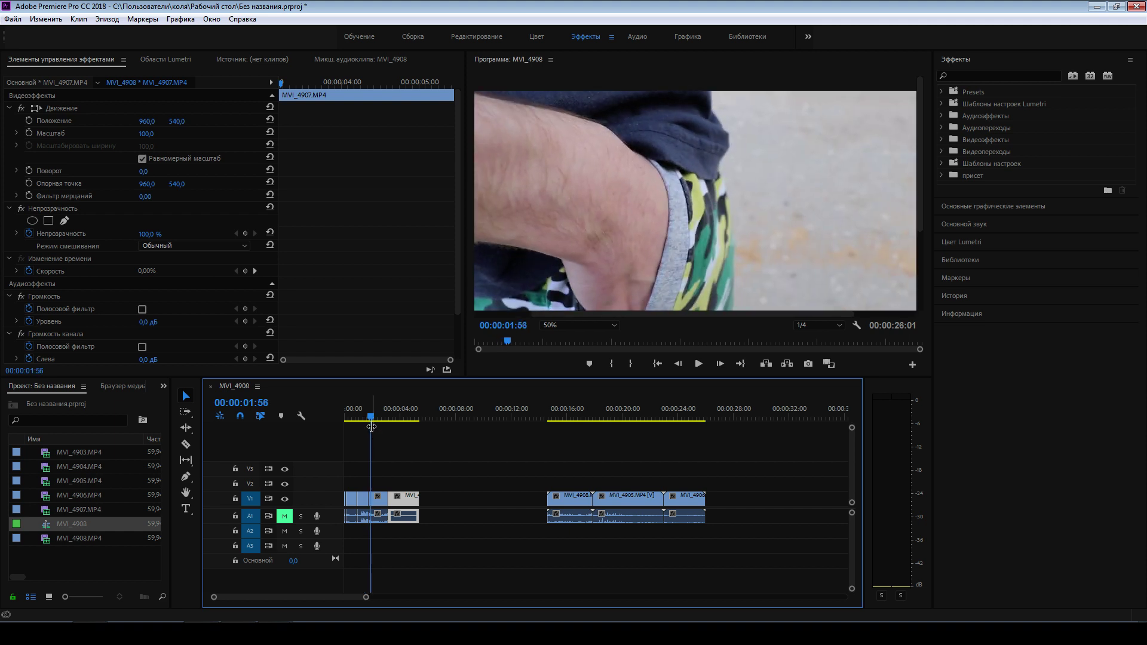
Select MVI_4904 and scrub and play through the walking, knee and phone shots.
left_click(379, 499)
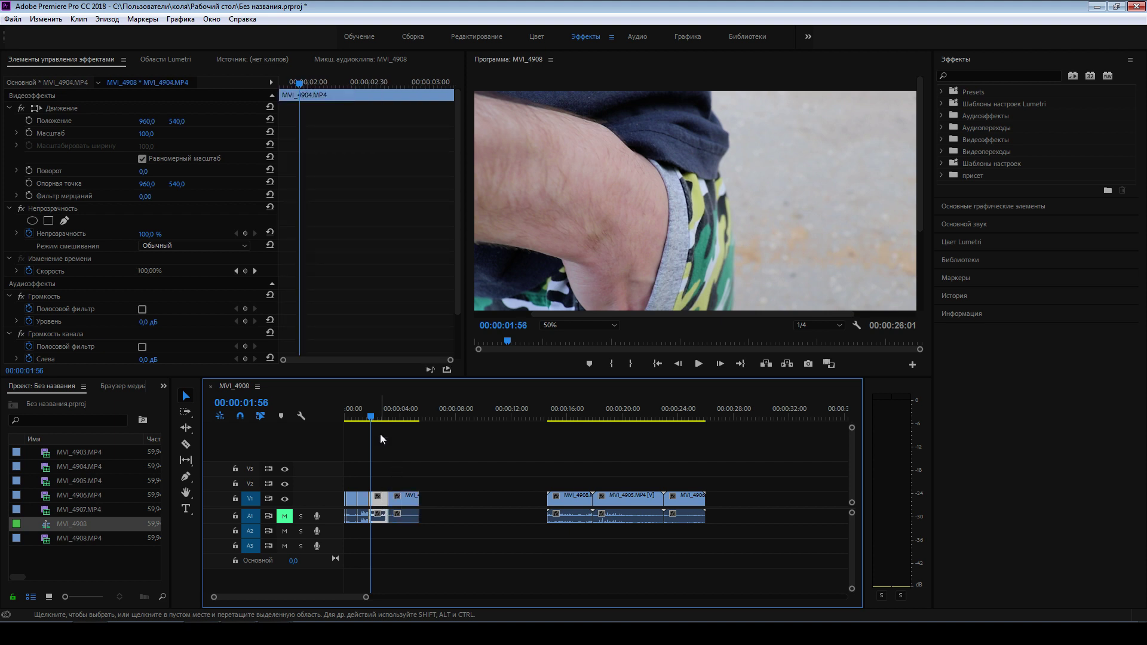
left_click_drag(370, 418, 348, 421)
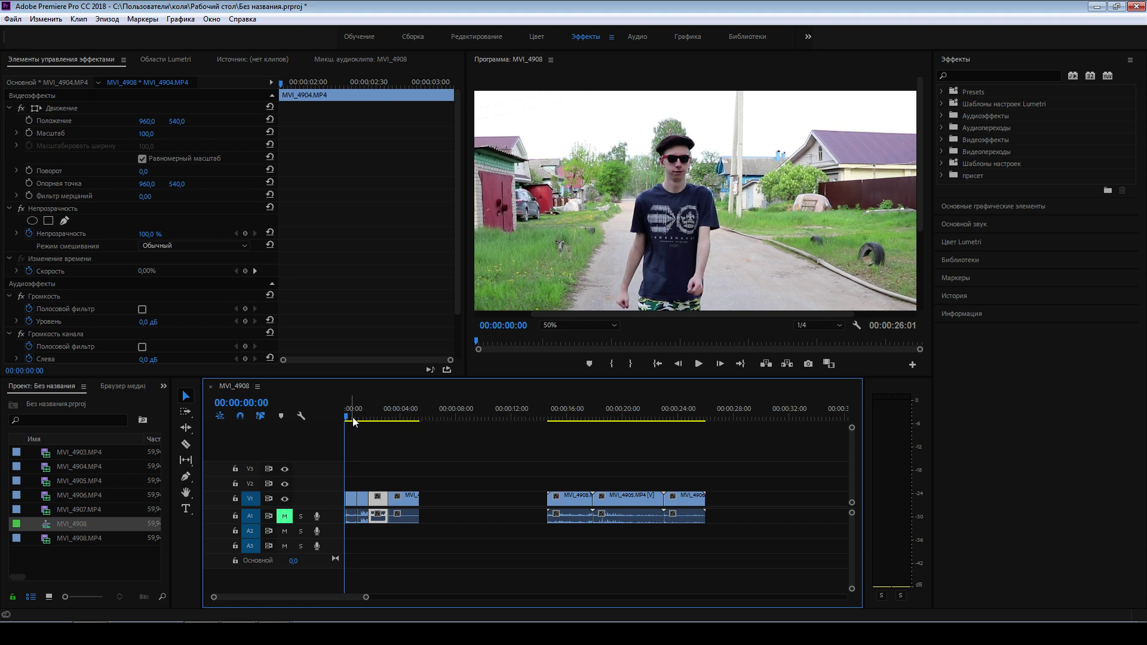
left_click(360, 419)
left_click_drag(363, 421, 404, 426)
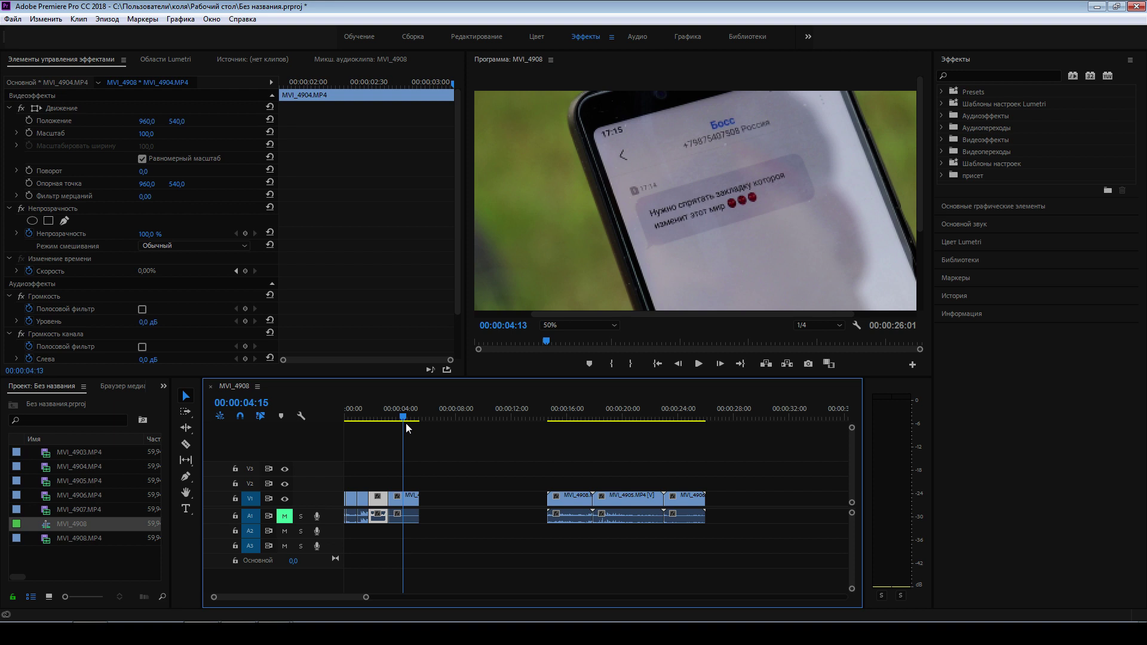
left_click_drag(406, 426, 366, 422)
key("space")
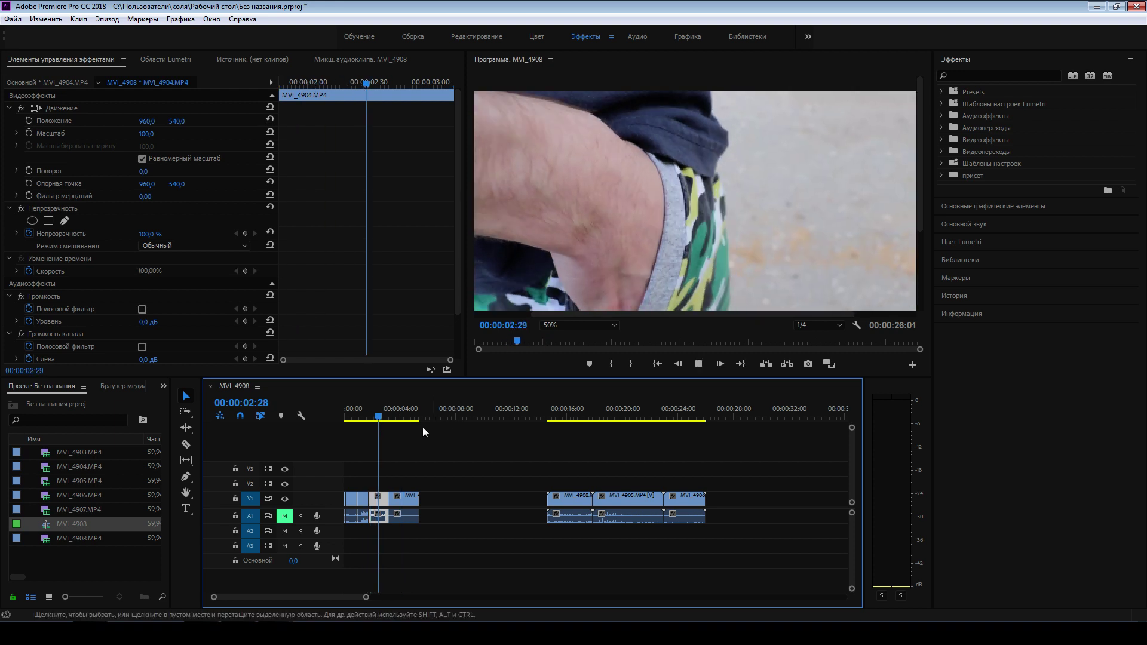
left_click(363, 419)
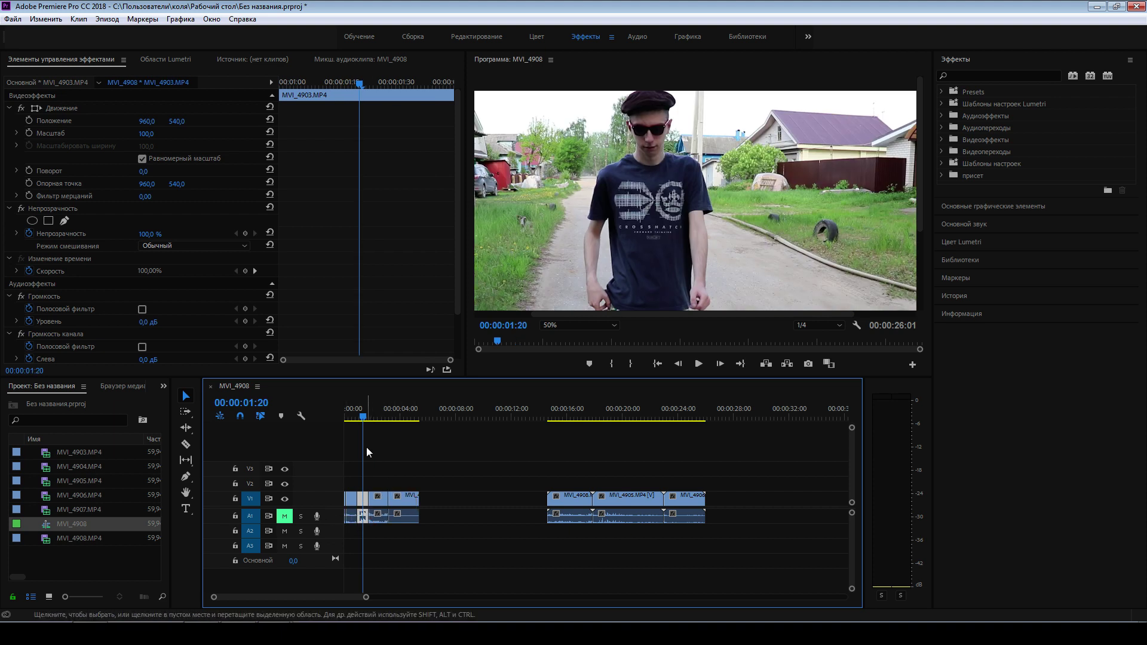
left_click_drag(365, 420, 396, 440)
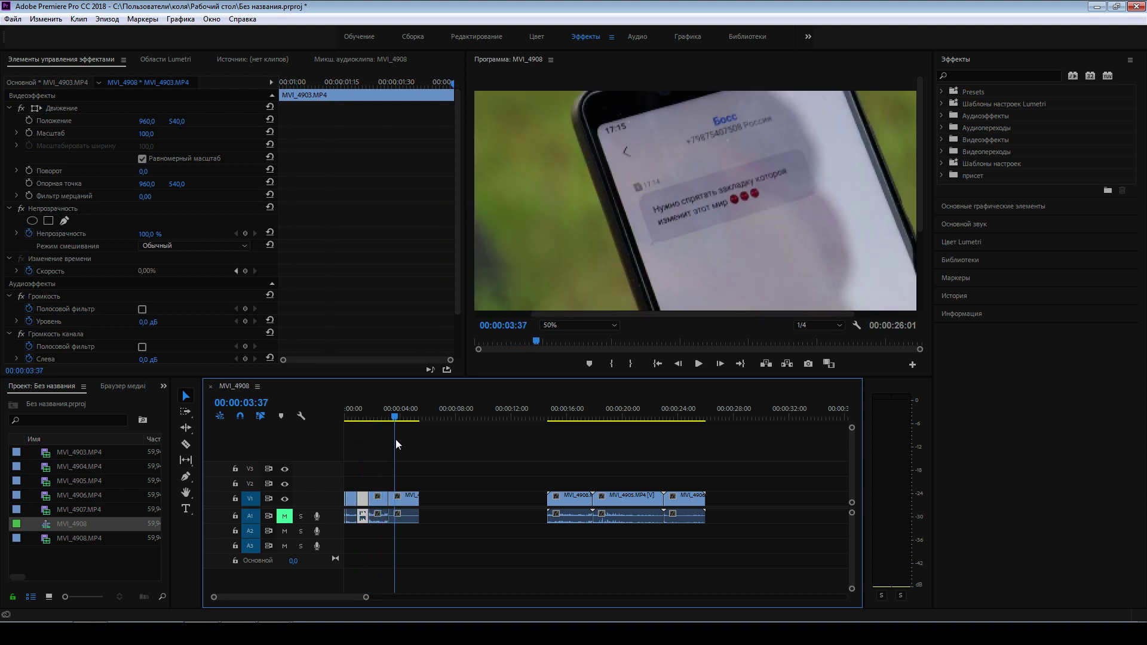
left_click_drag(395, 439, 398, 443)
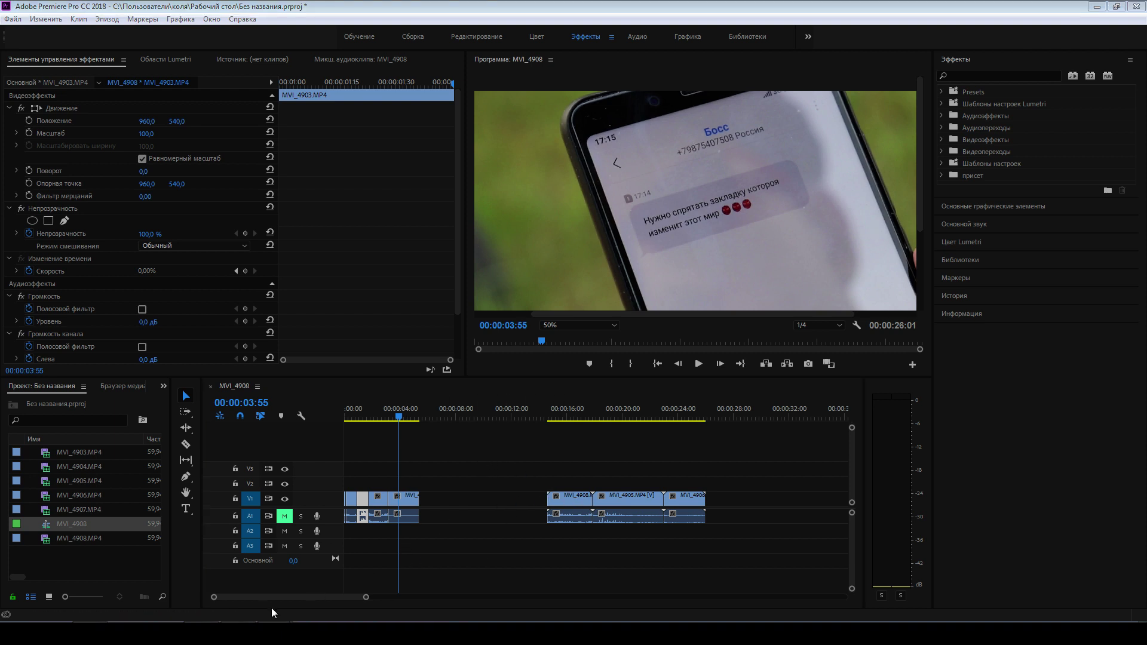
Pick Slynk - Knuckles.mp3 from the stream music folder in Explorer.
key("alt+Tab")
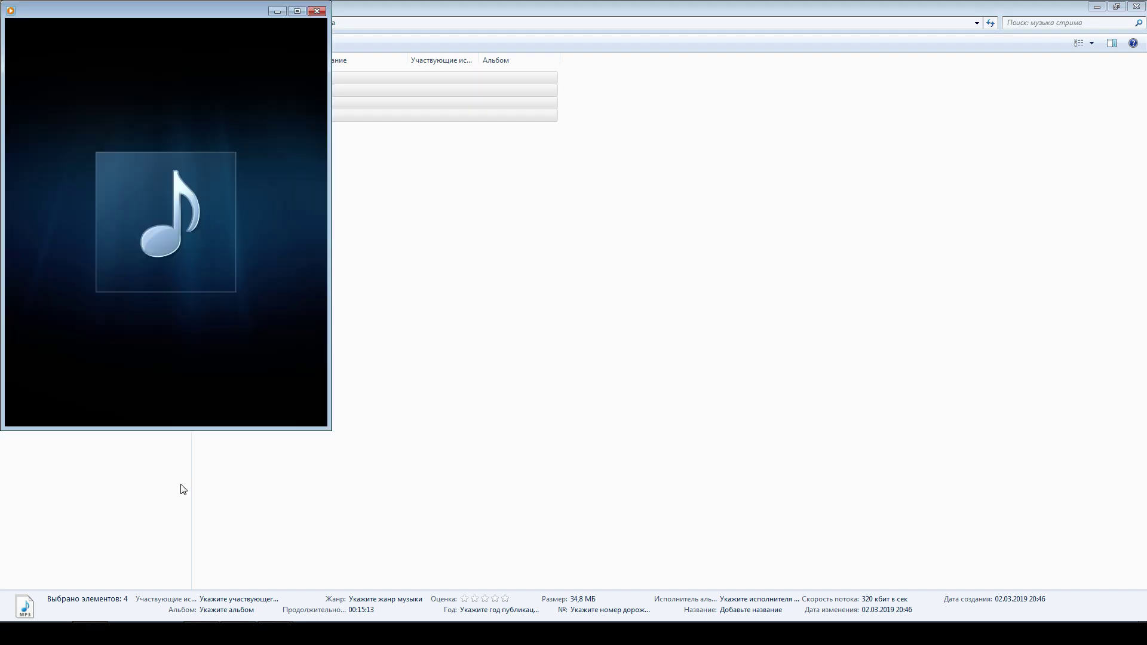
left_click(278, 117)
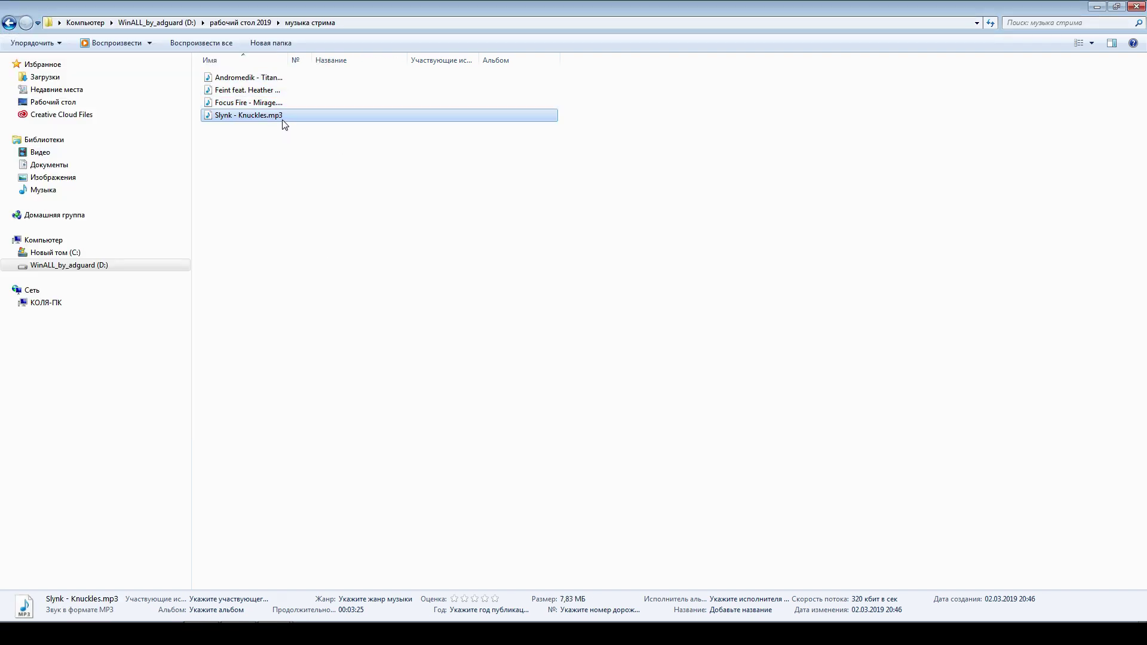
left_click(243, 621)
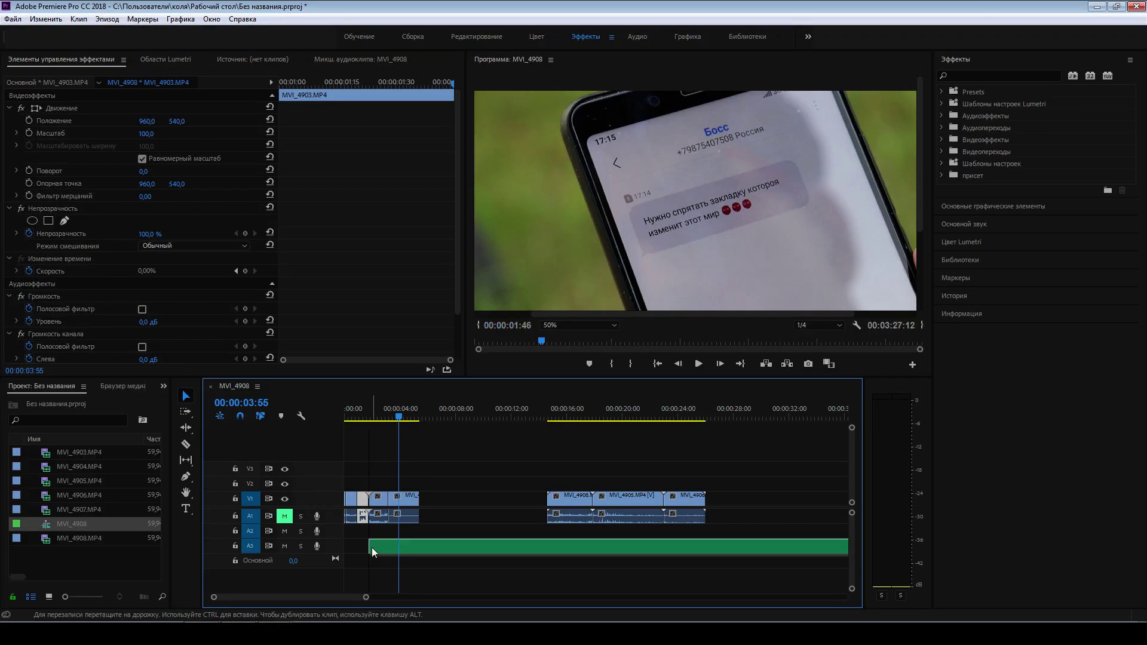
Drop Slynk - Knuckles.mp3 on track A3 and play the edit with music from the start.
left_click_drag(368, 555, 398, 551)
left_click_drag(355, 595, 389, 595)
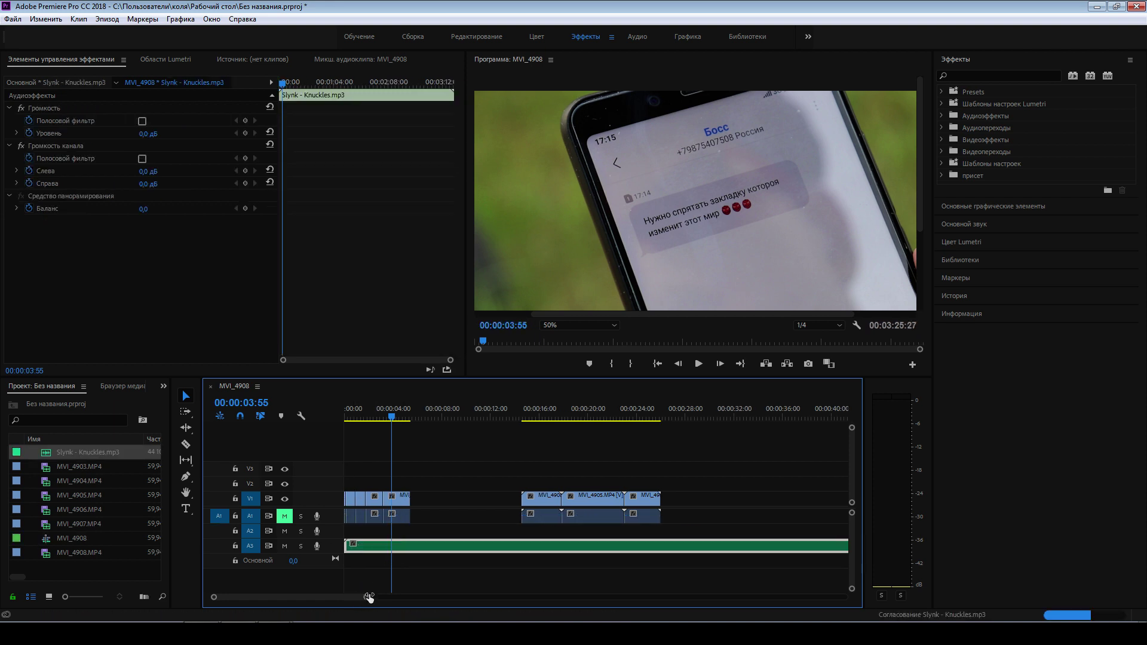
left_click(361, 417)
key("Home")
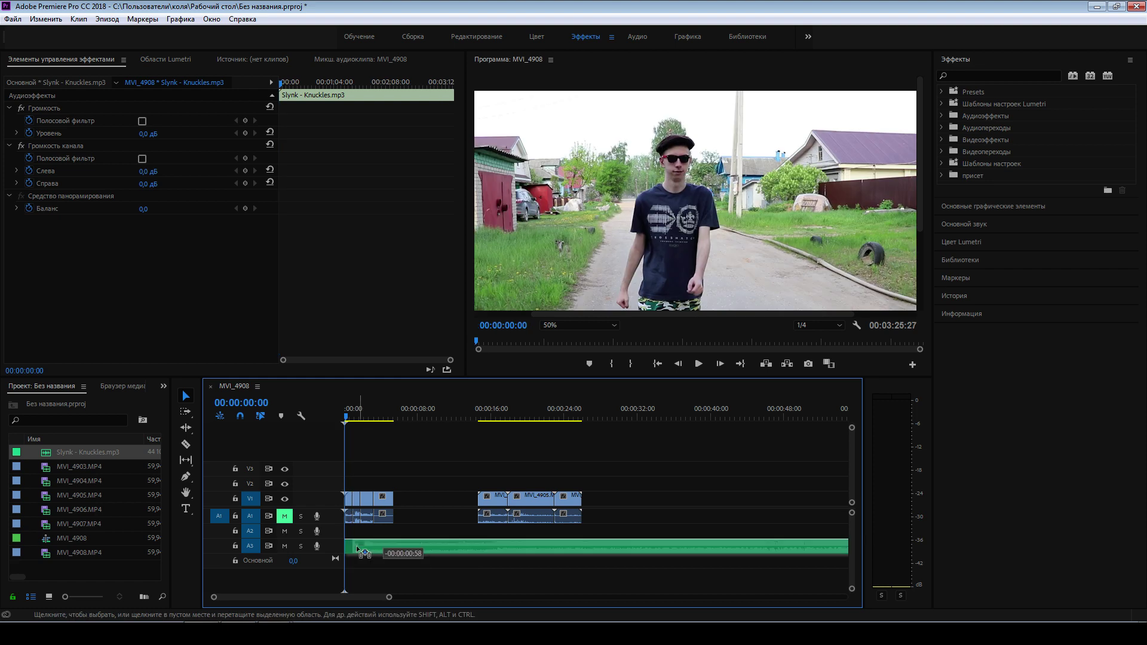
key("space")
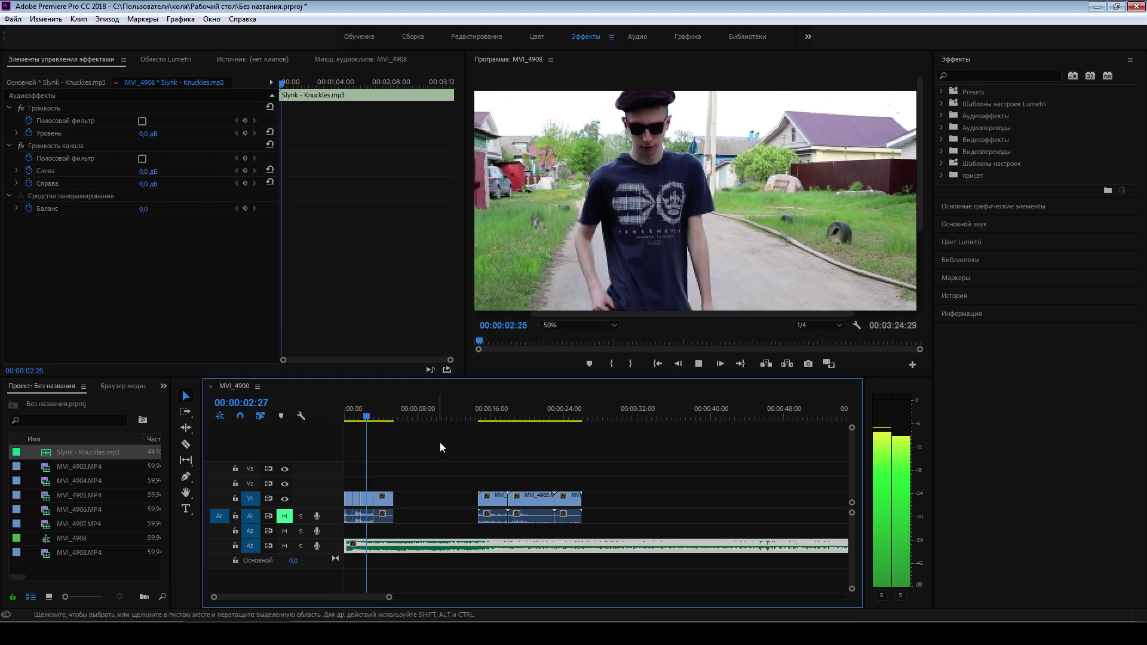
left_click(375, 418)
Scrub to the phone shot, undo to an earlier edit, replay, and select the music clip.
left_click_drag(375, 418, 390, 421)
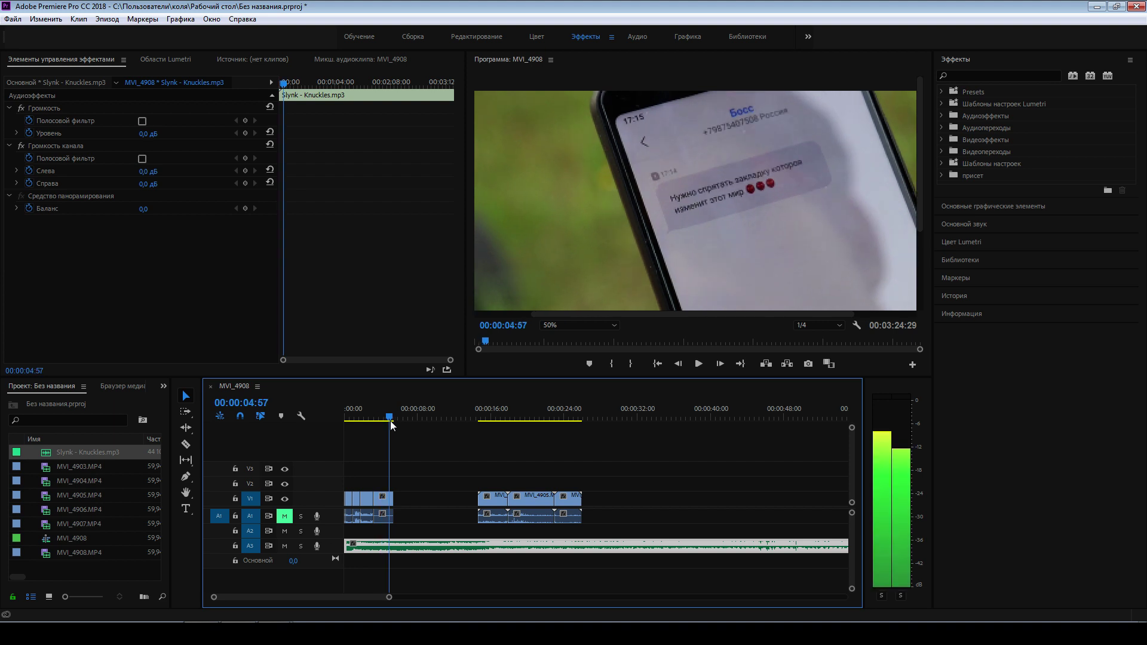
key("ctrl+z")
key("ctrl+z")
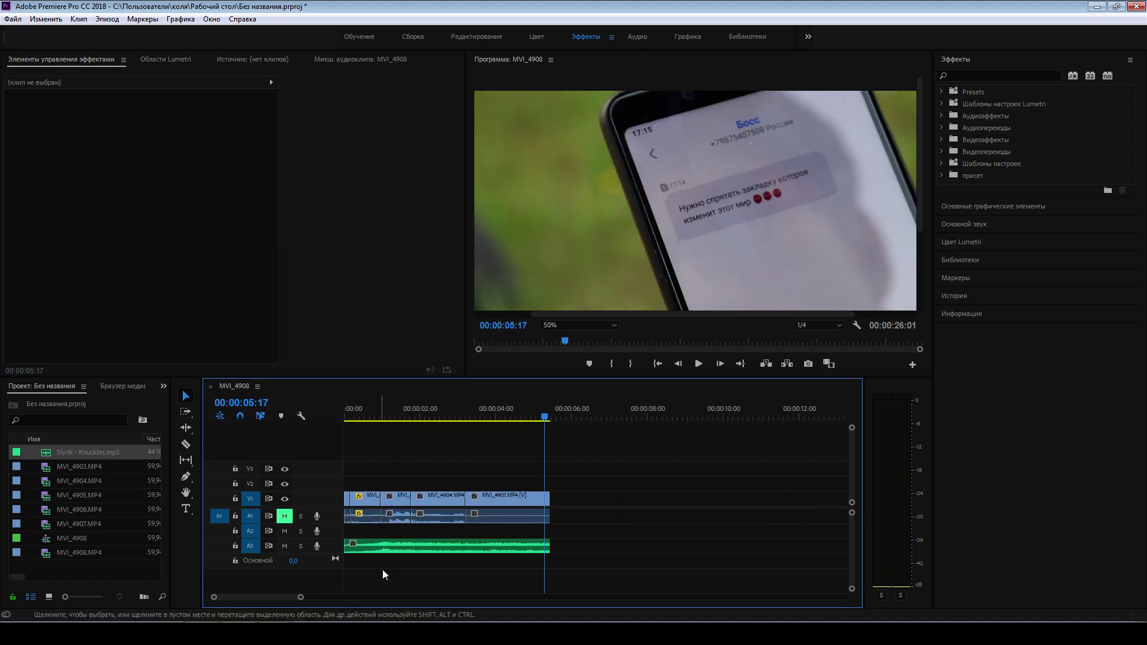
key("space")
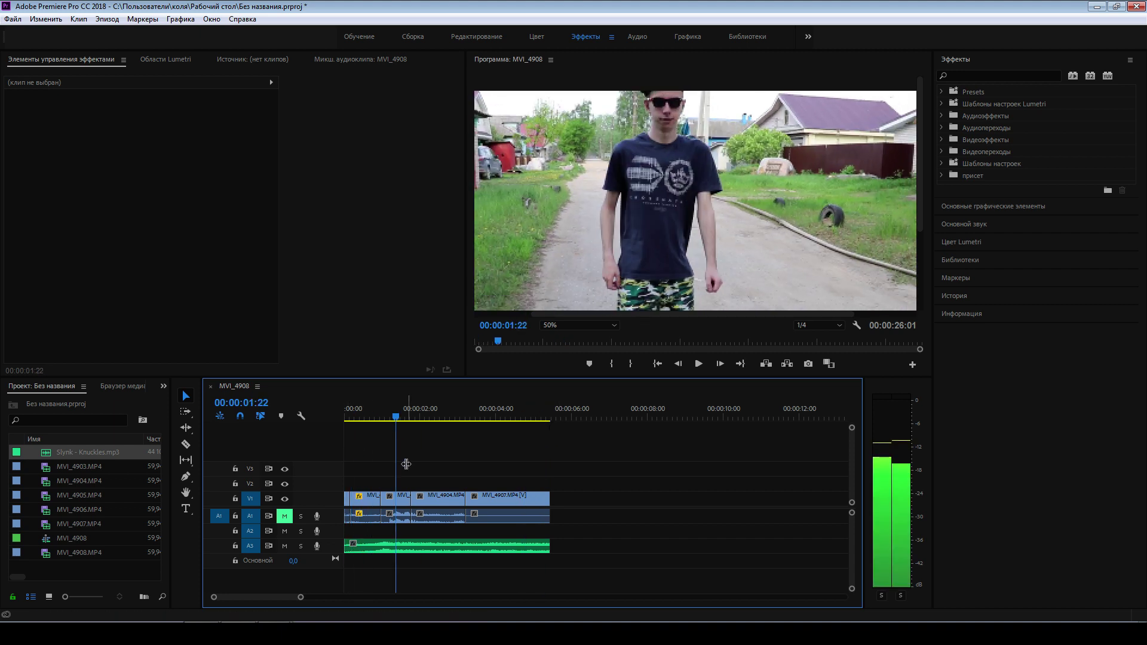
left_click(536, 545)
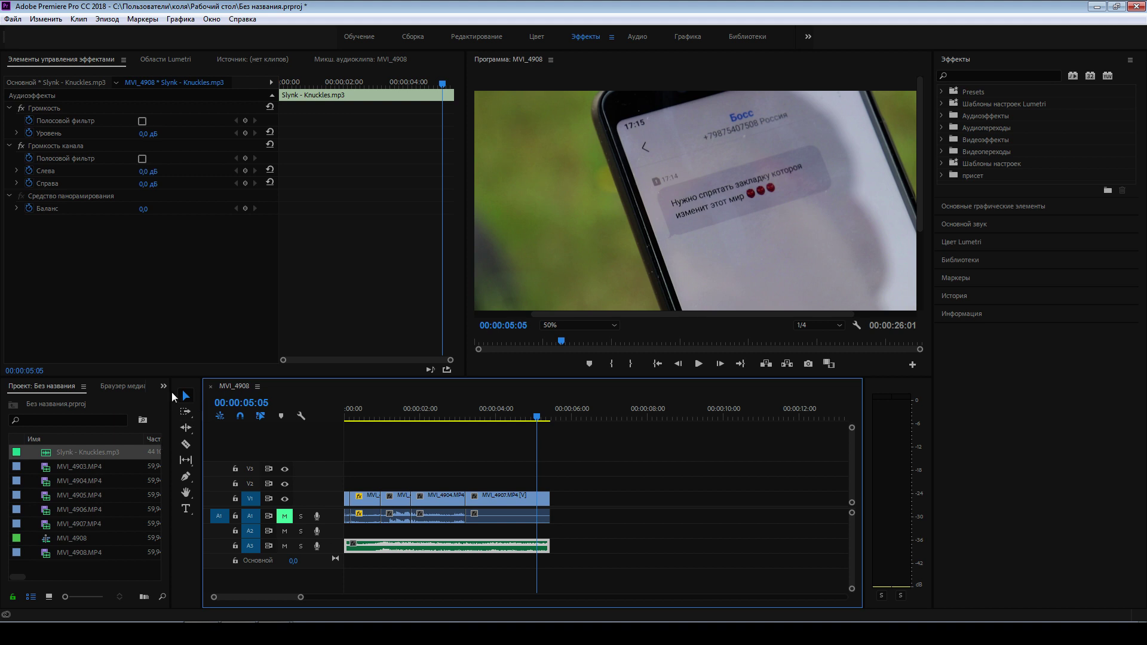
Dismiss the Project panel's » list and return the timeline to the sequence start.
left_click(164, 386)
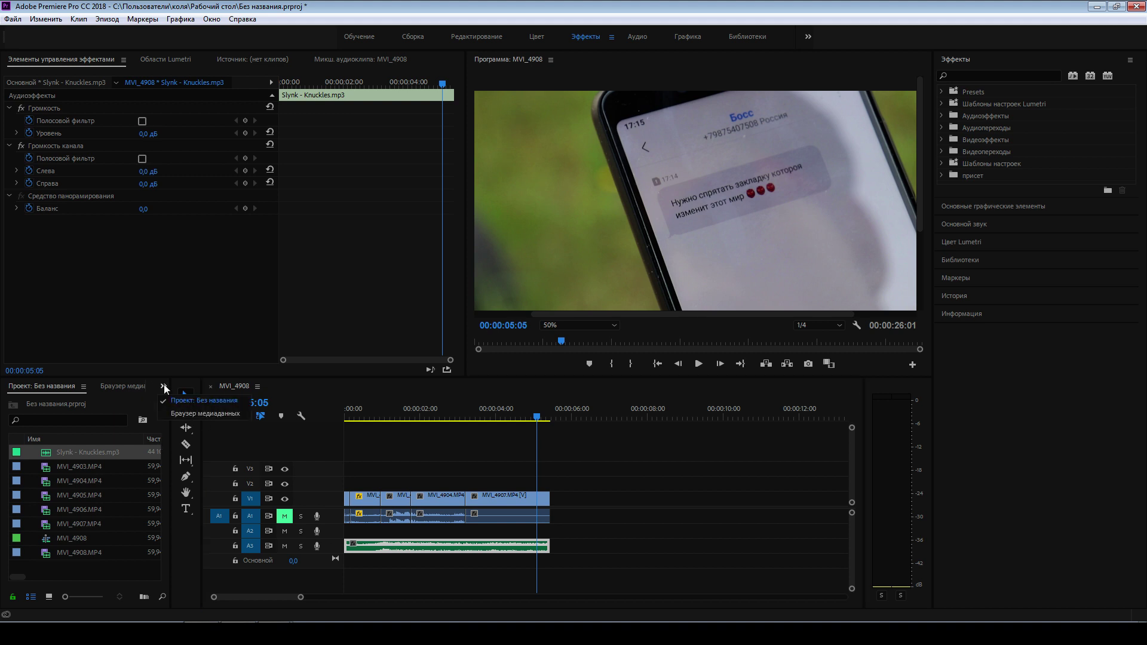
left_click(163, 384)
left_click(544, 426)
key("Home")
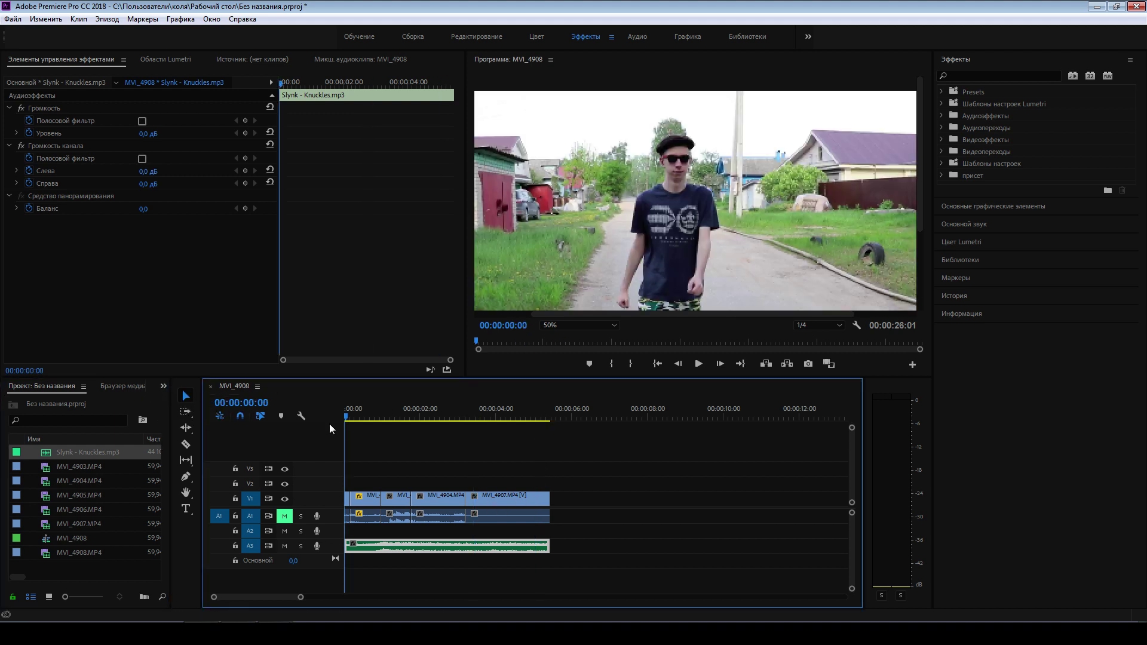
Scrub and play the sequence opening, zooming the timeline in on the first 18 seconds.
left_click_drag(300, 596, 358, 597)
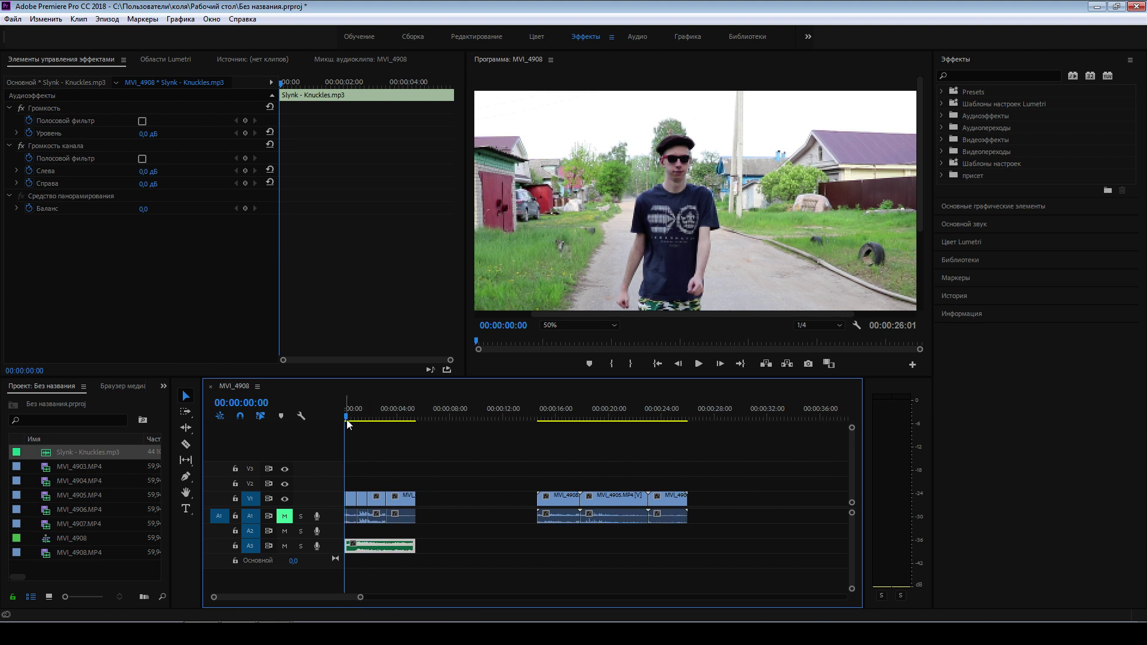
left_click_drag(348, 417, 362, 417)
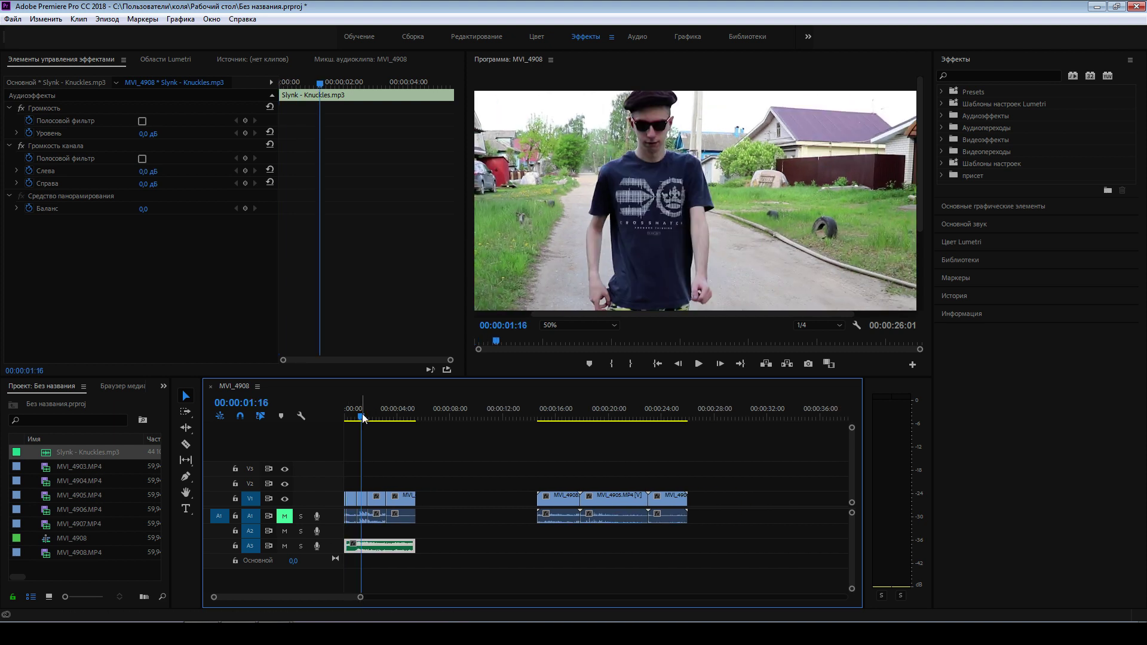
left_click_drag(360, 597, 316, 597)
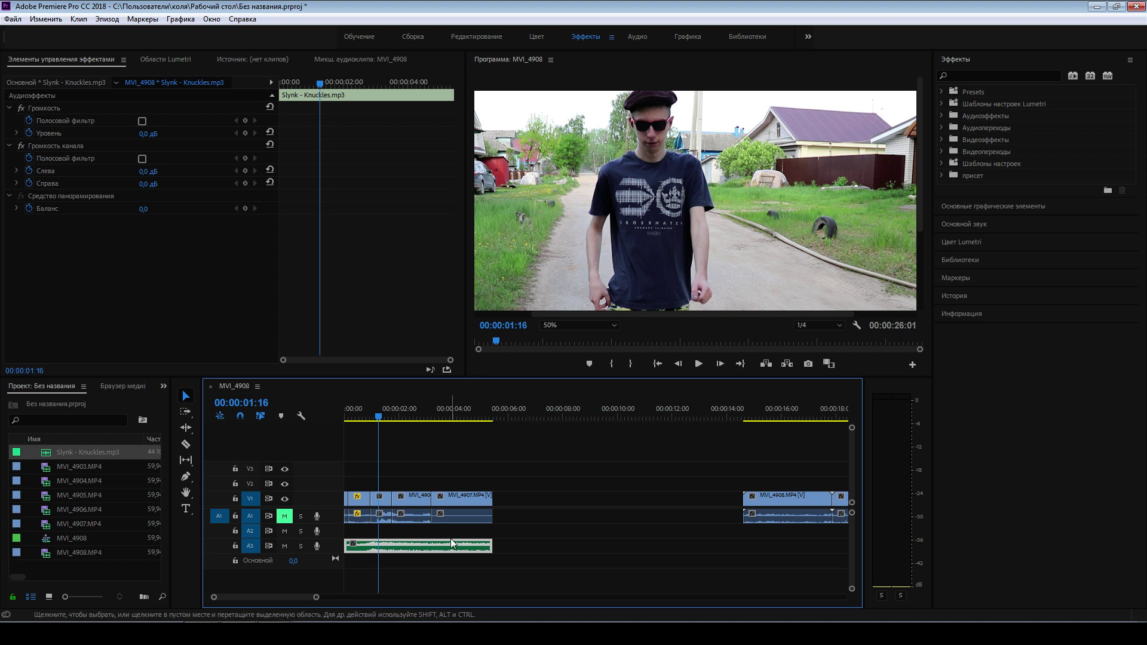
left_click(447, 411)
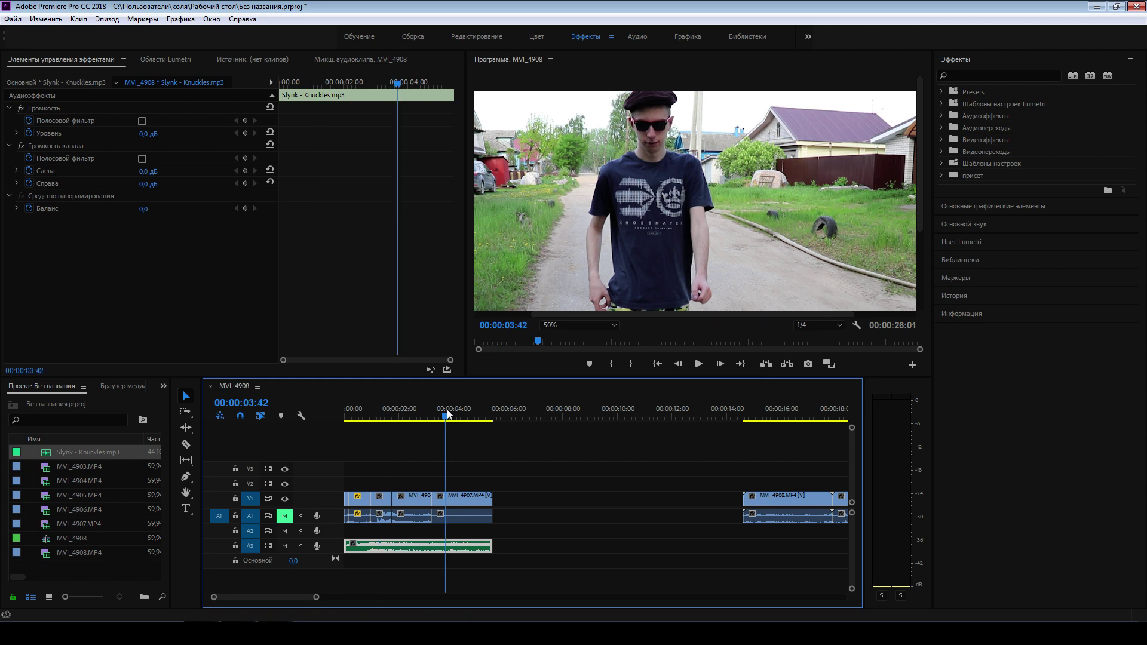
key("Home")
key("space")
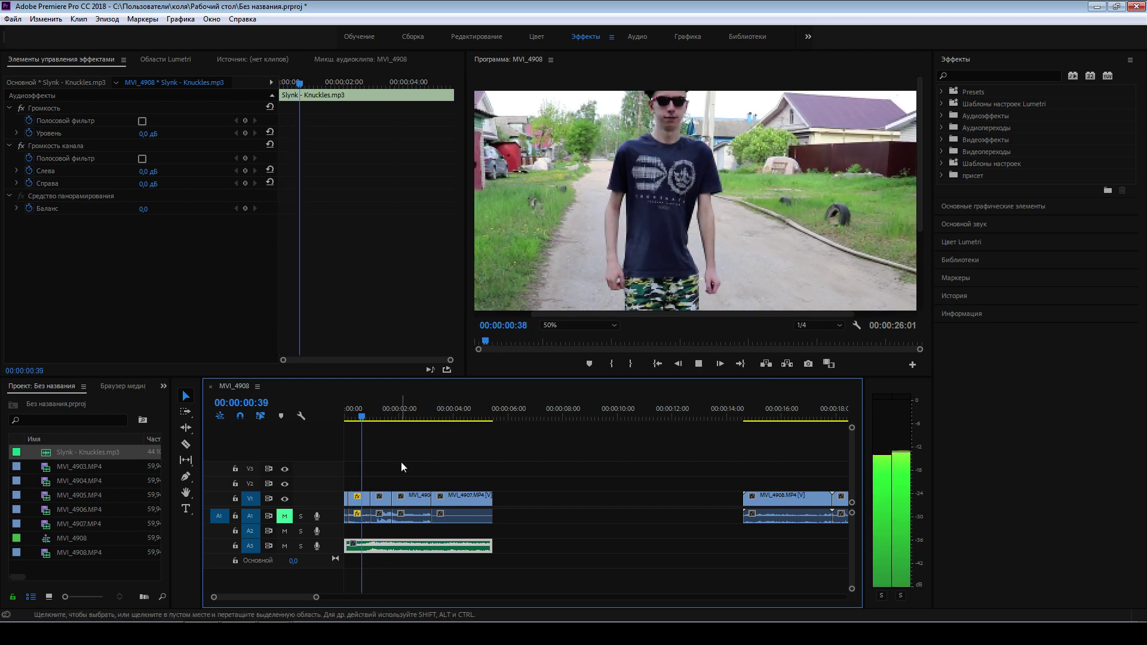
Park the playhead on the phone-message shot at 00:00:03:47 and draw a text box over it.
left_click(382, 421)
left_click_drag(383, 421, 450, 470)
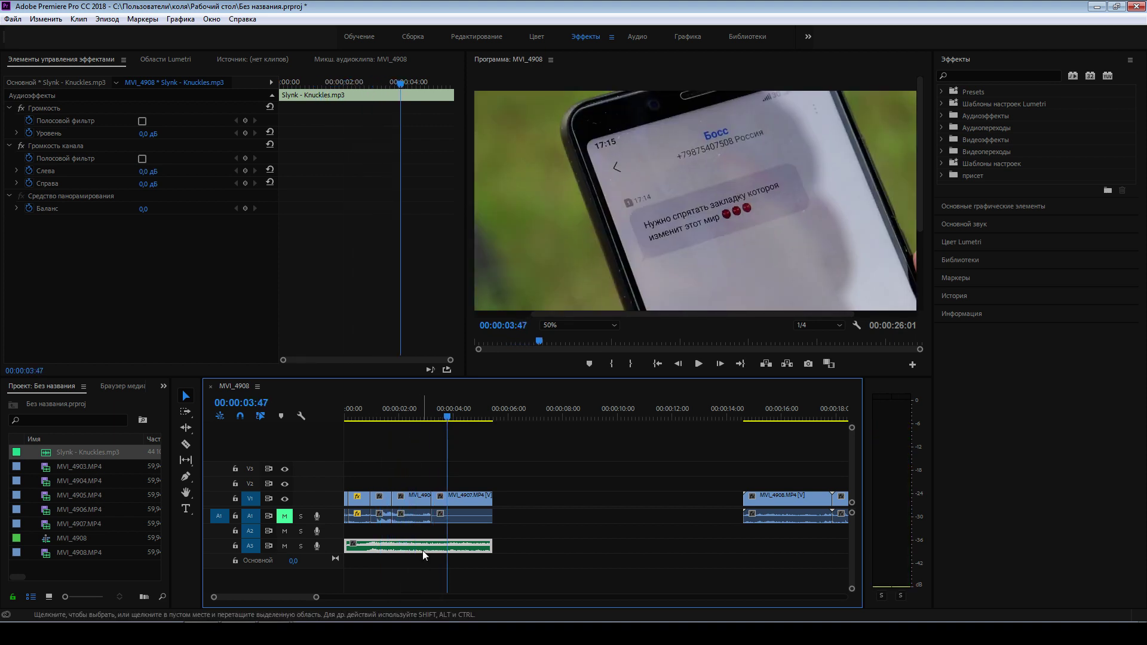
left_click_drag(316, 597, 368, 603)
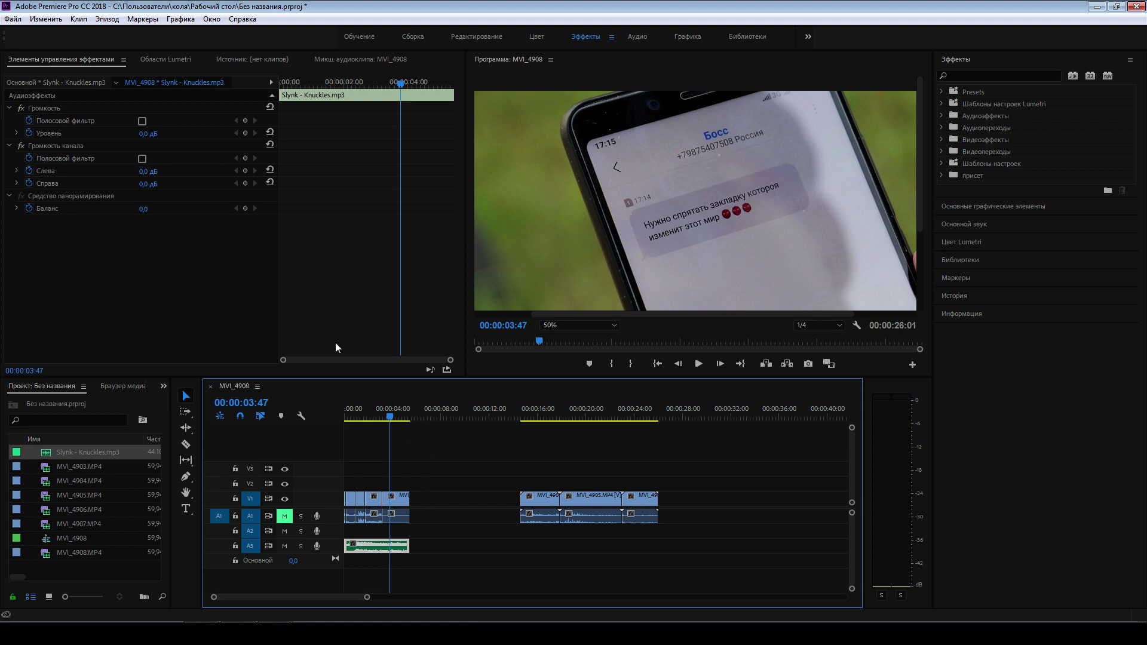
left_click(190, 509)
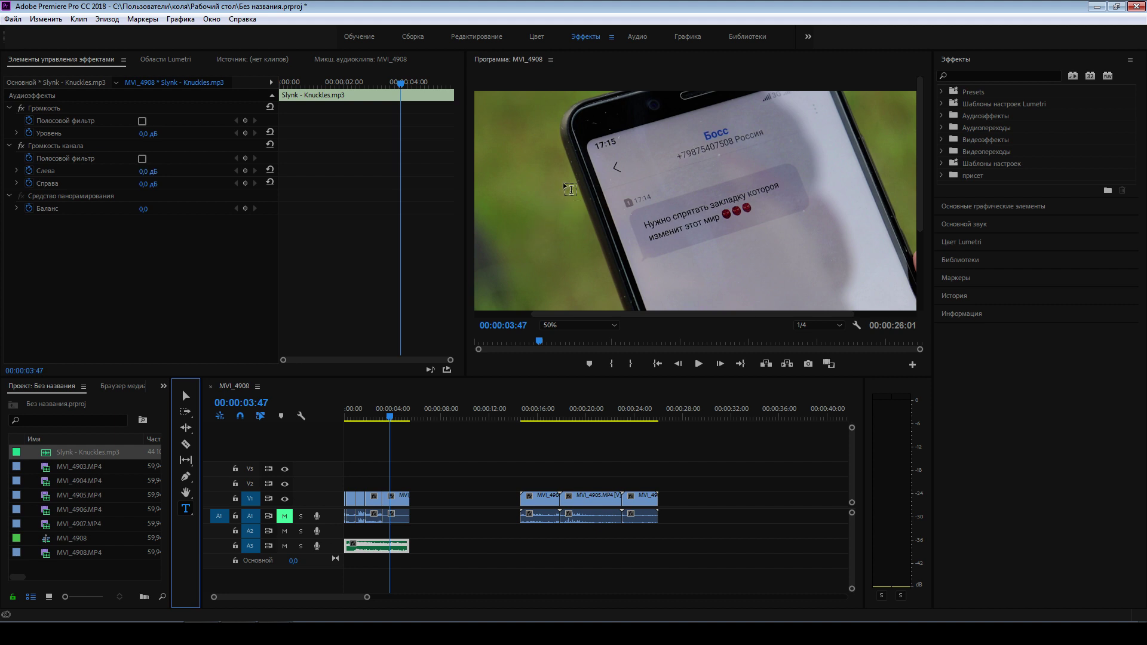
left_click_drag(525, 142, 805, 264)
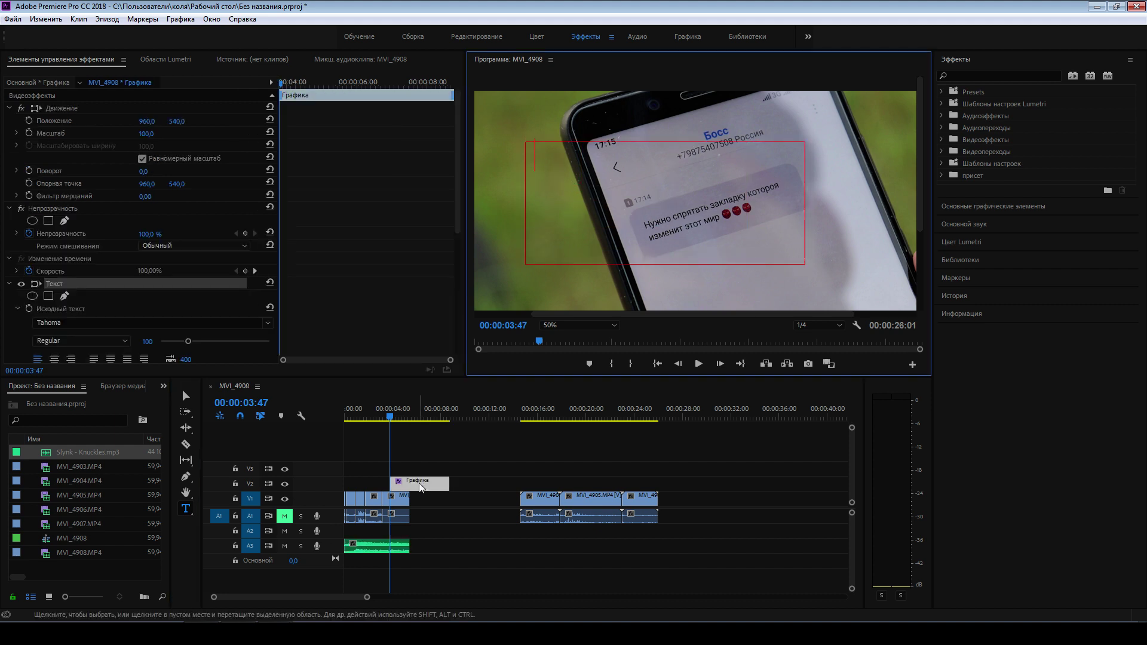
Type ПРИВЕТ as the title and slide its graphic clip earlier on V2 to about 1 second.
left_click_drag(426, 483, 406, 492)
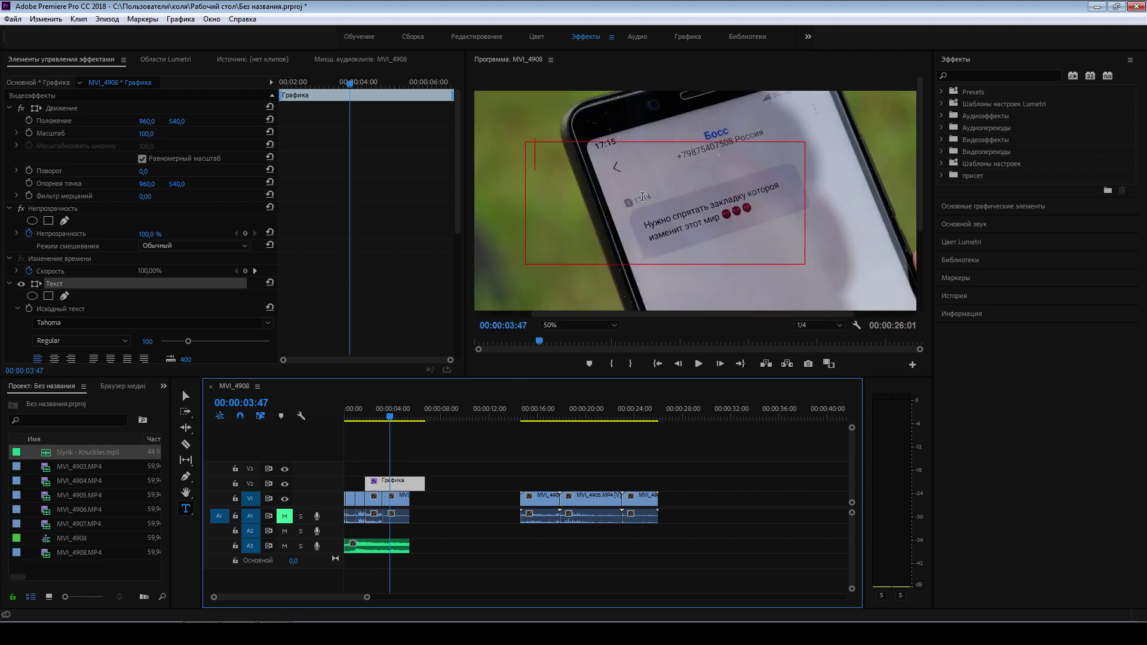
type("П")
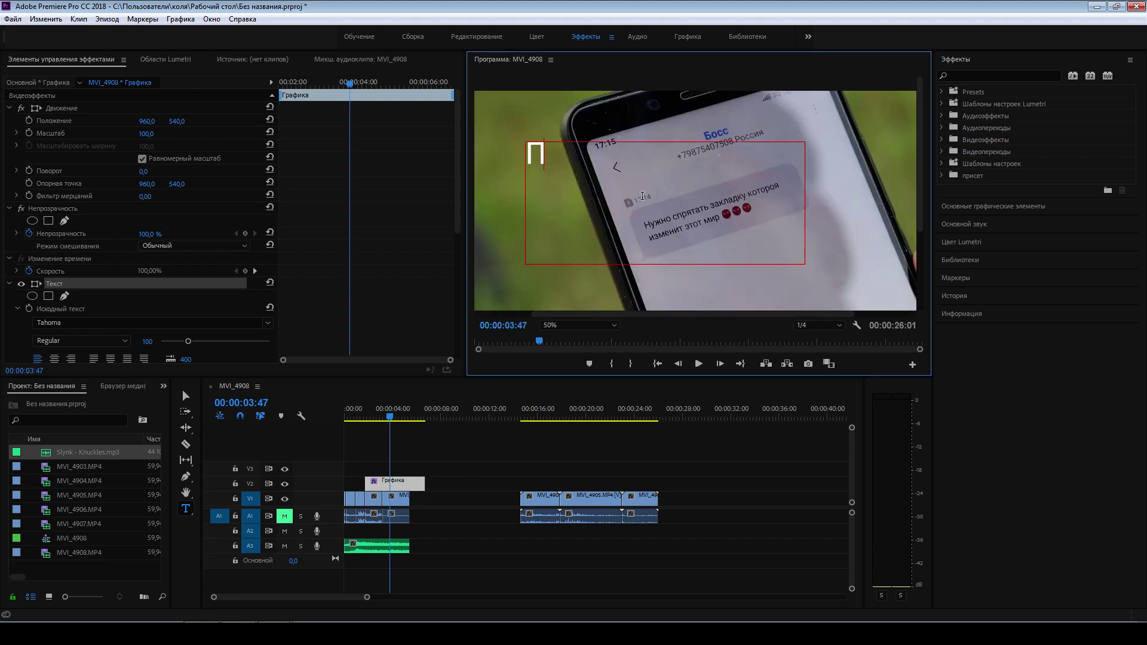
type("РИВЕТ")
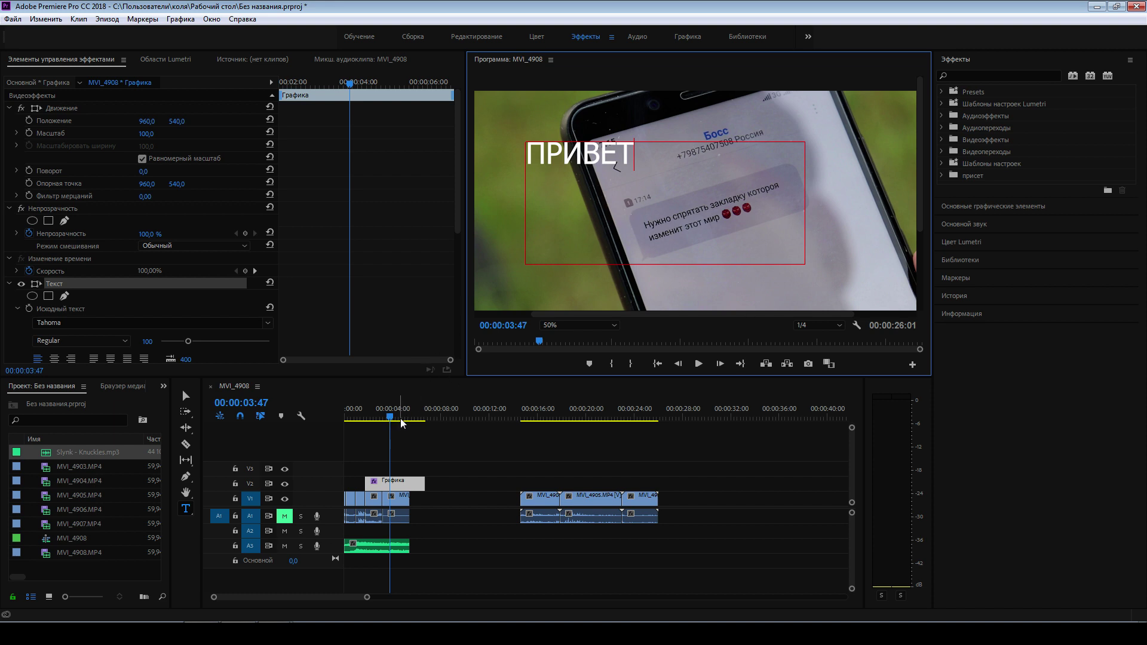
mouse_move(402, 423)
left_mouse_down()
mouse_move(368, 418)
mouse_move(389, 427)
left_mouse_up()
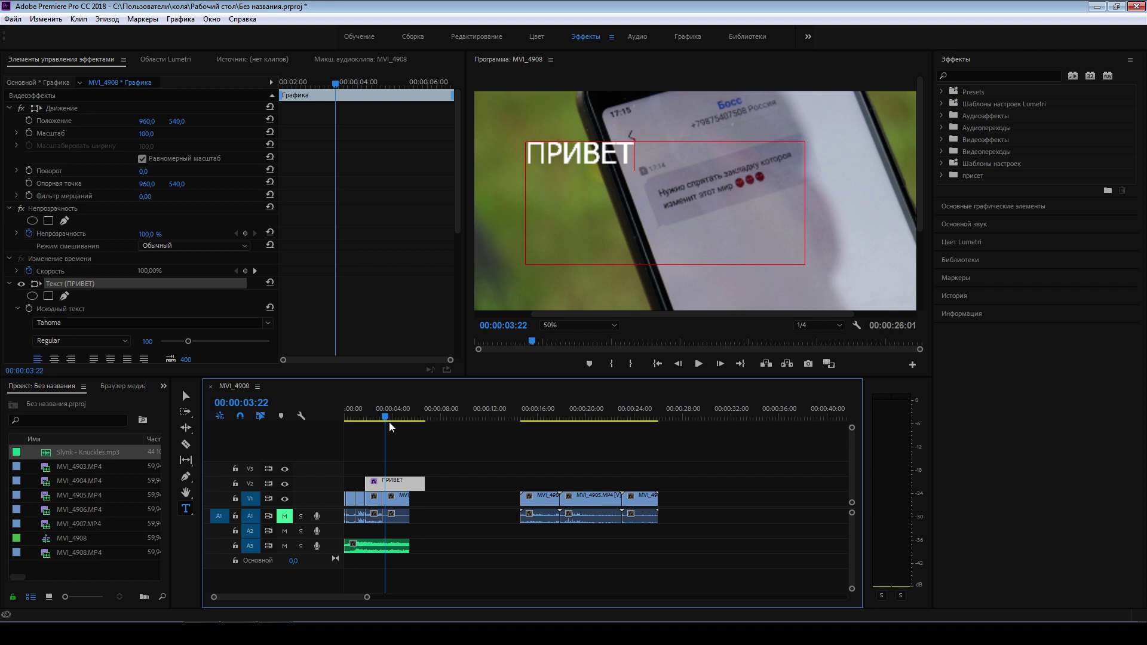
left_click_drag(389, 427, 331, 424)
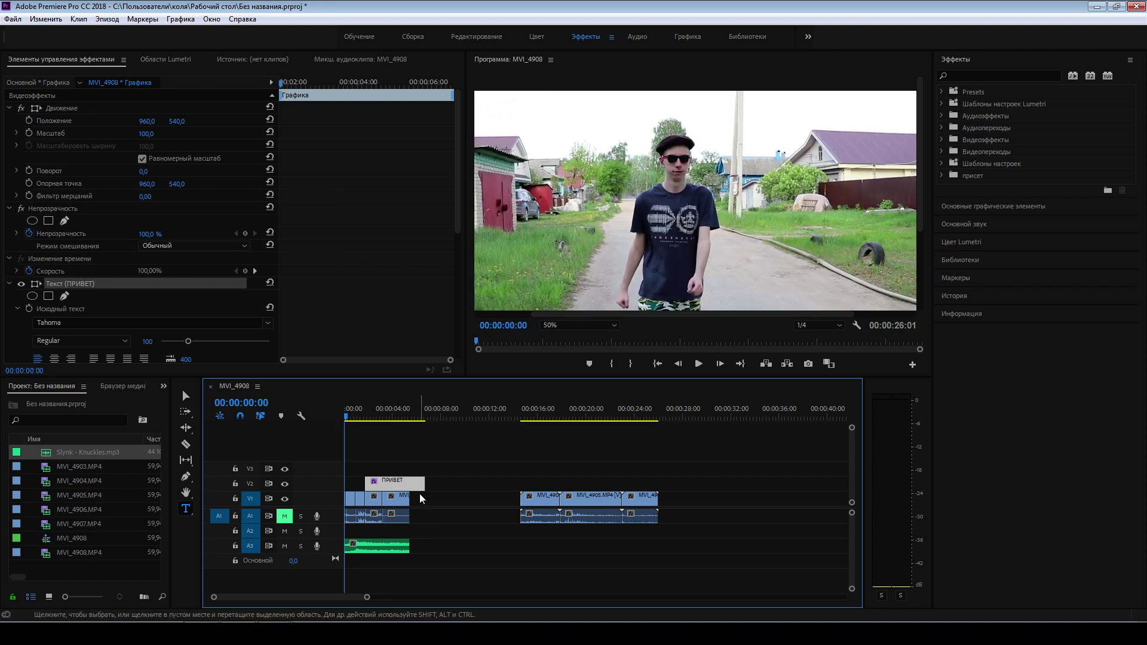
Nudge the ПРИВЕТ clip earlier on V2 and scrub to confirm it appears around 00:00:00:39.
left_click_drag(397, 485, 360, 485)
left_click(358, 411)
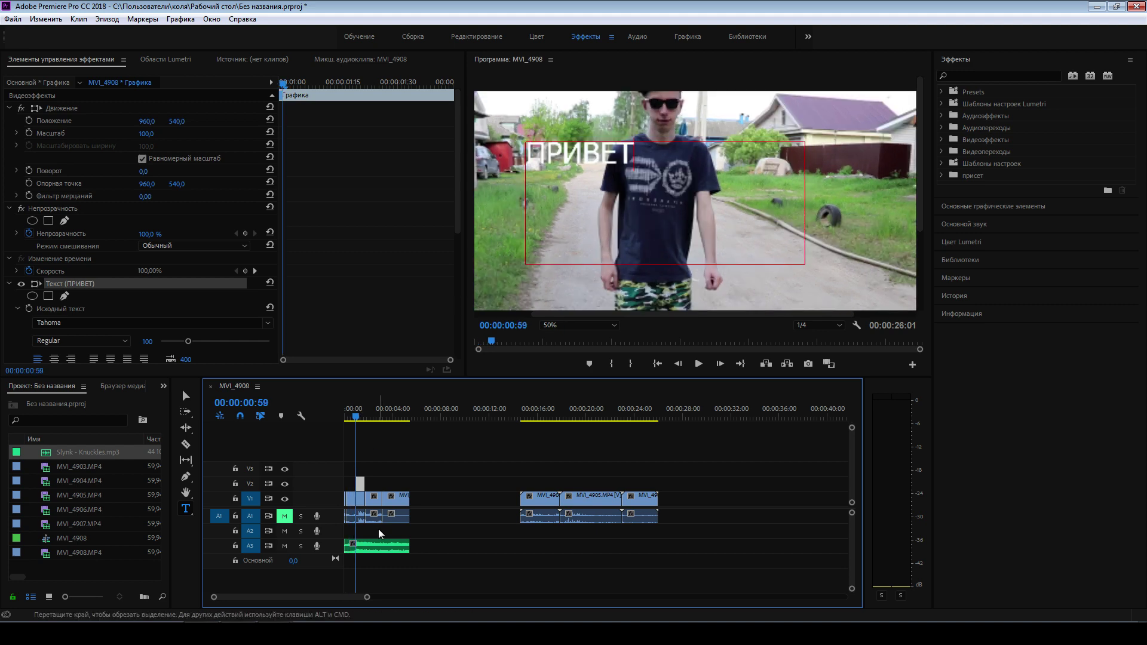
scroll(348, 575, "up", 3, "alt")
left_click_drag(417, 484, 394, 484)
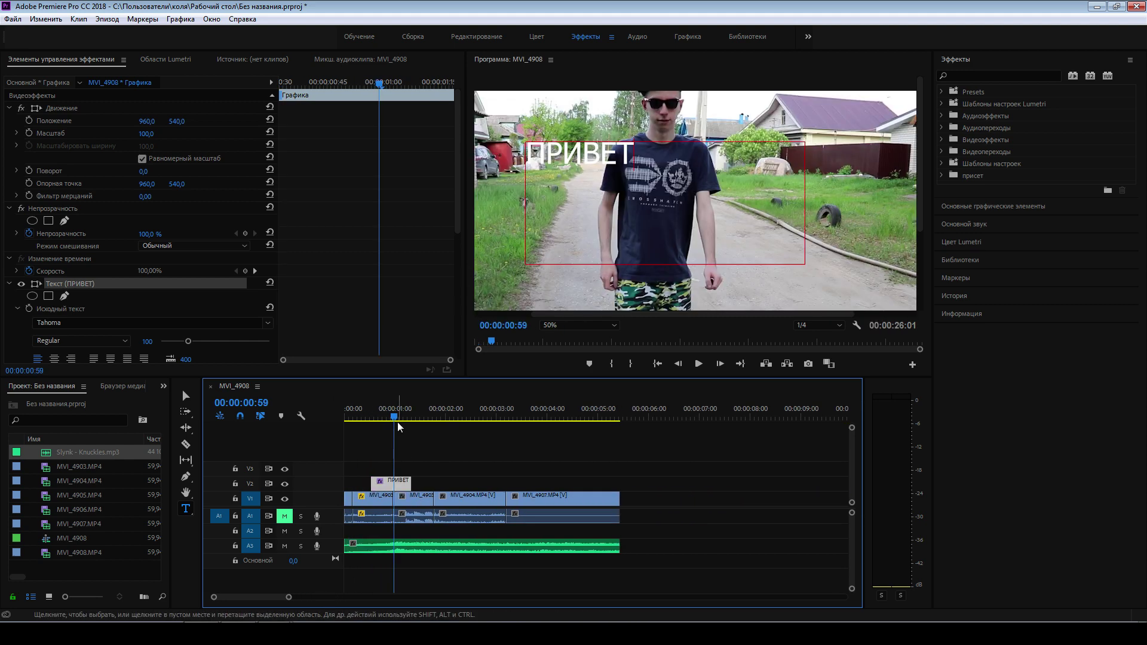
left_click(384, 422)
left_click_drag(384, 421, 394, 419)
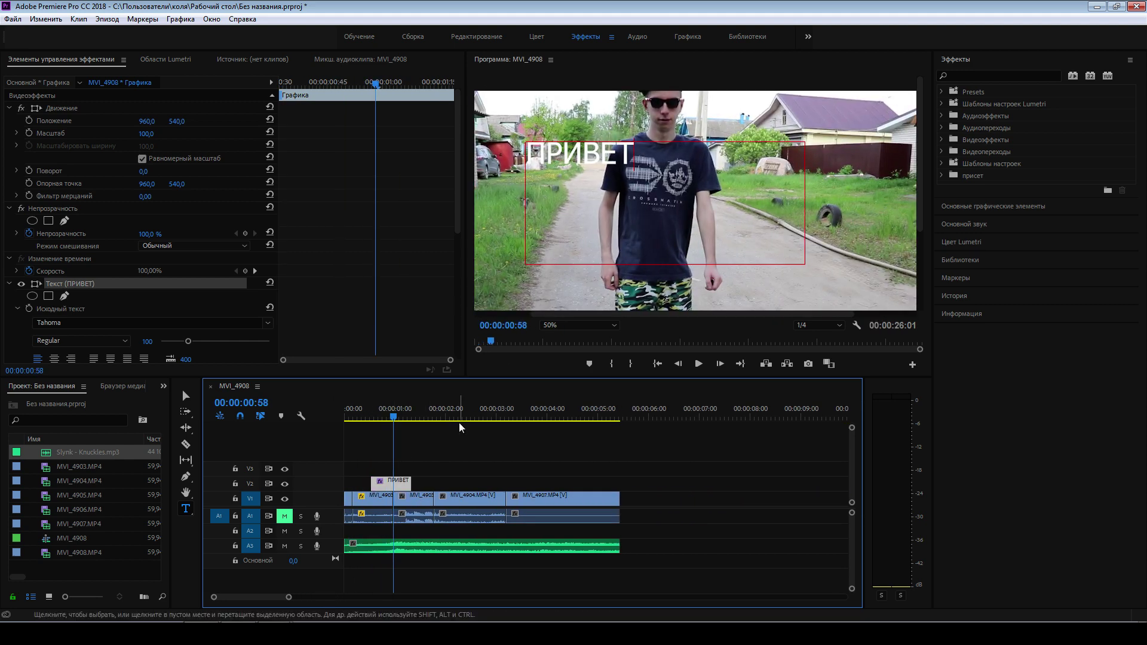
mouse_move(394, 418)
left_mouse_down()
mouse_move(358, 423)
mouse_move(379, 433)
left_mouse_up()
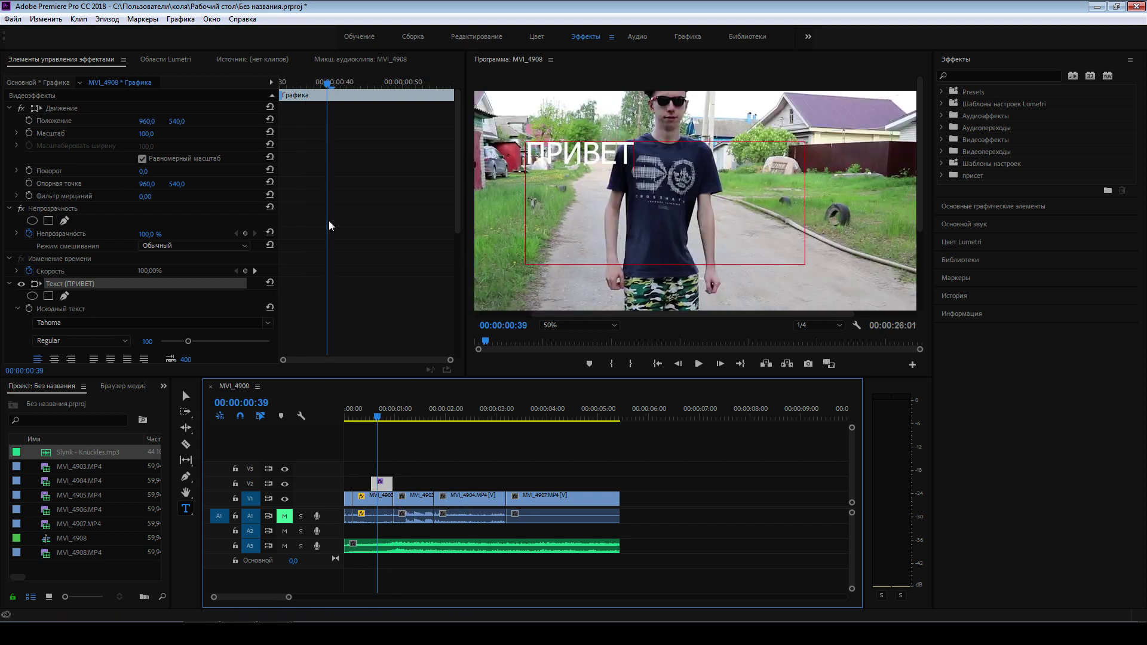
Set the ПРИВЕТ text's font to Terminator Cyr Semi-expanded Bold.
scroll(109, 278, "down", 2)
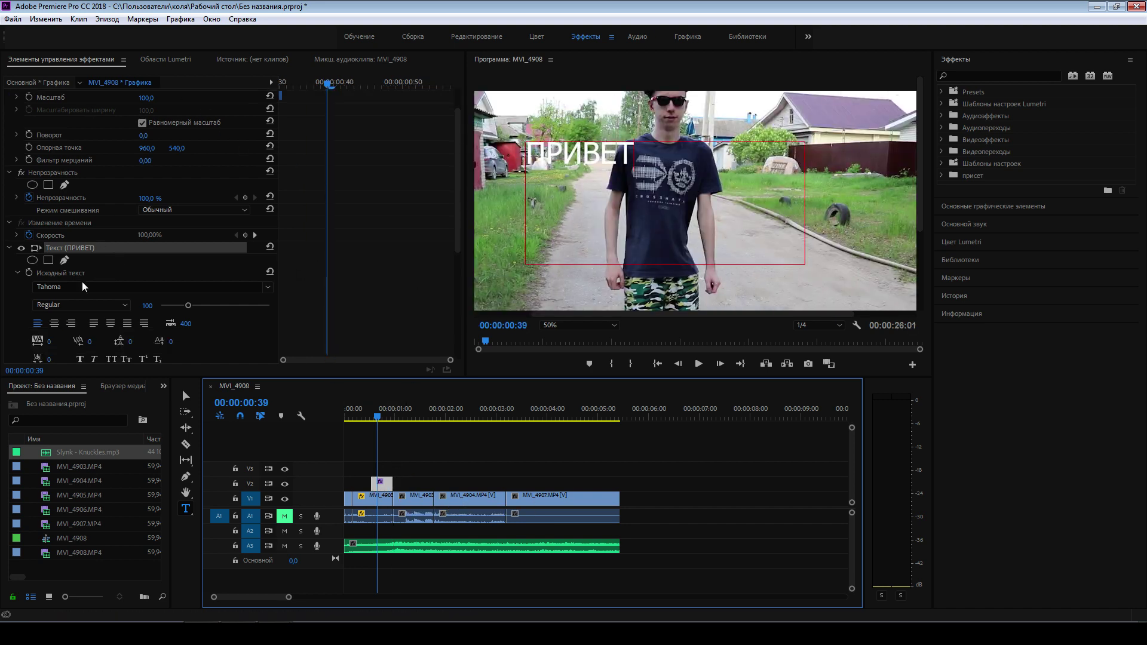
scroll(84, 299, "down", 1)
left_click(61, 286)
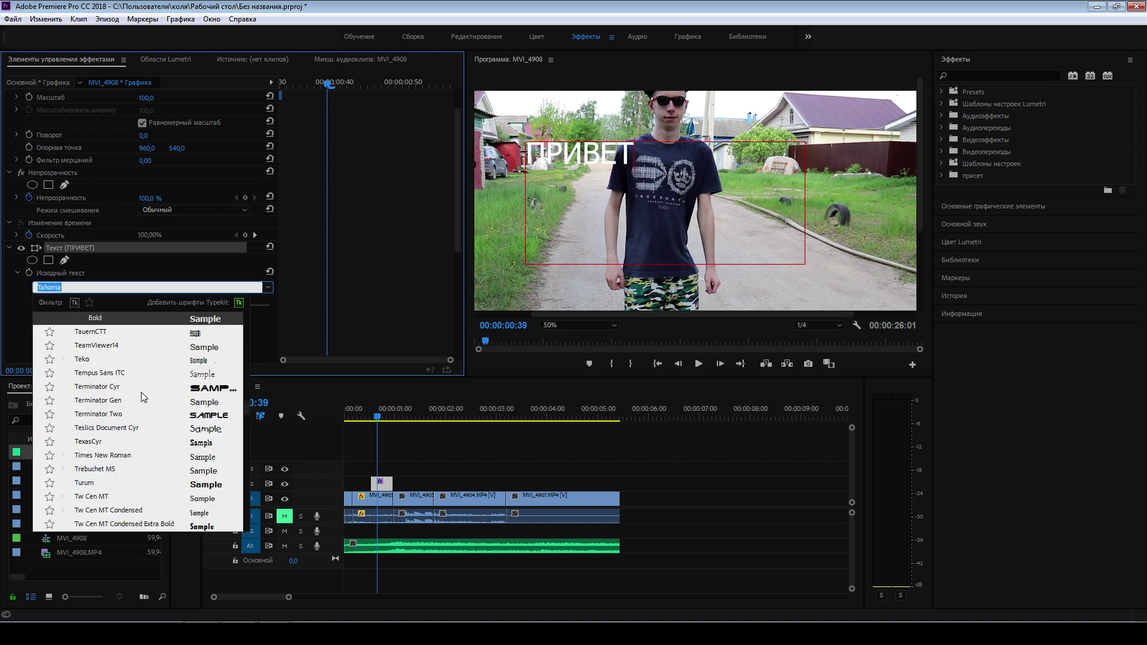
left_click_drag(249, 413, 247, 321)
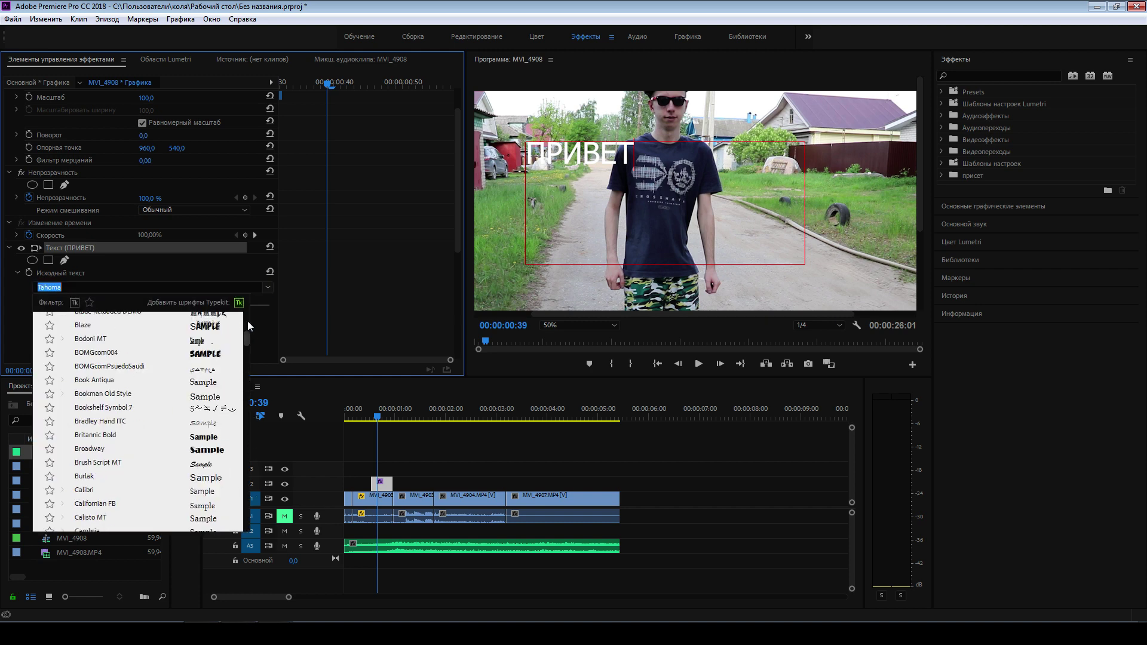
left_click(227, 323)
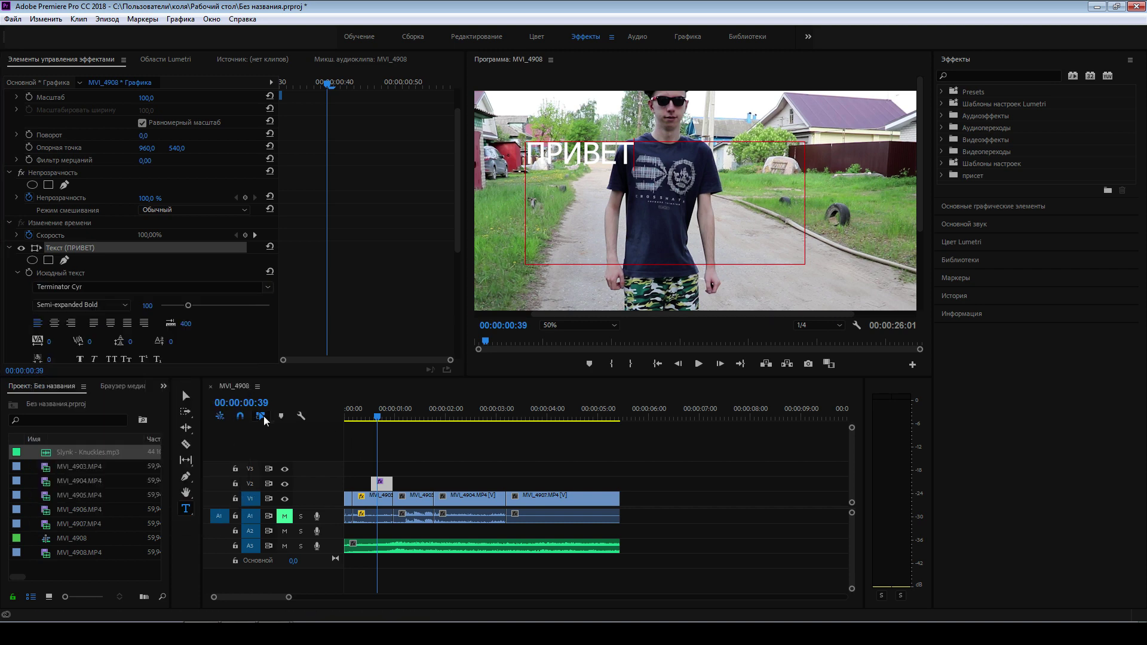
left_click(187, 509)
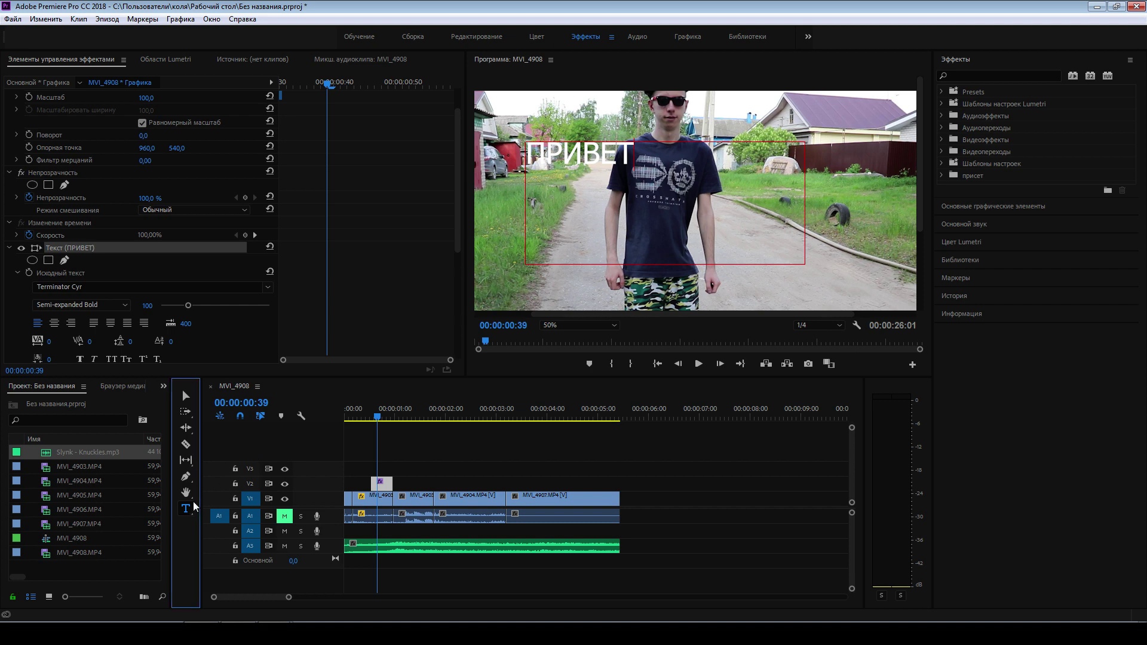
double_click(625, 153)
left_click(165, 287)
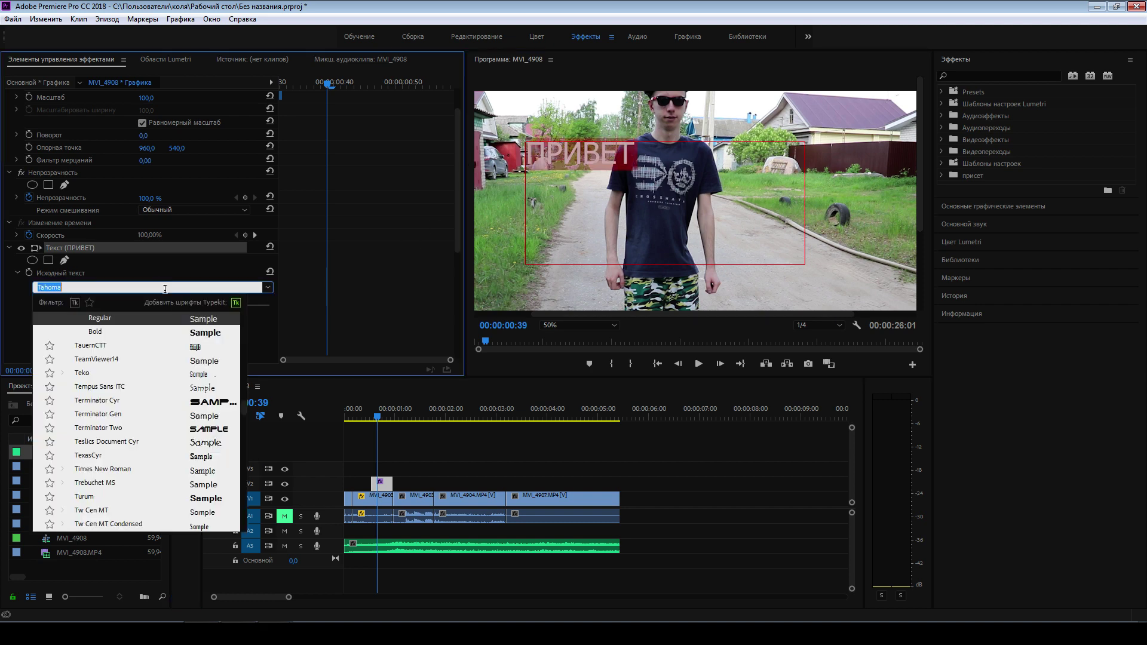
left_click_drag(244, 410, 247, 323)
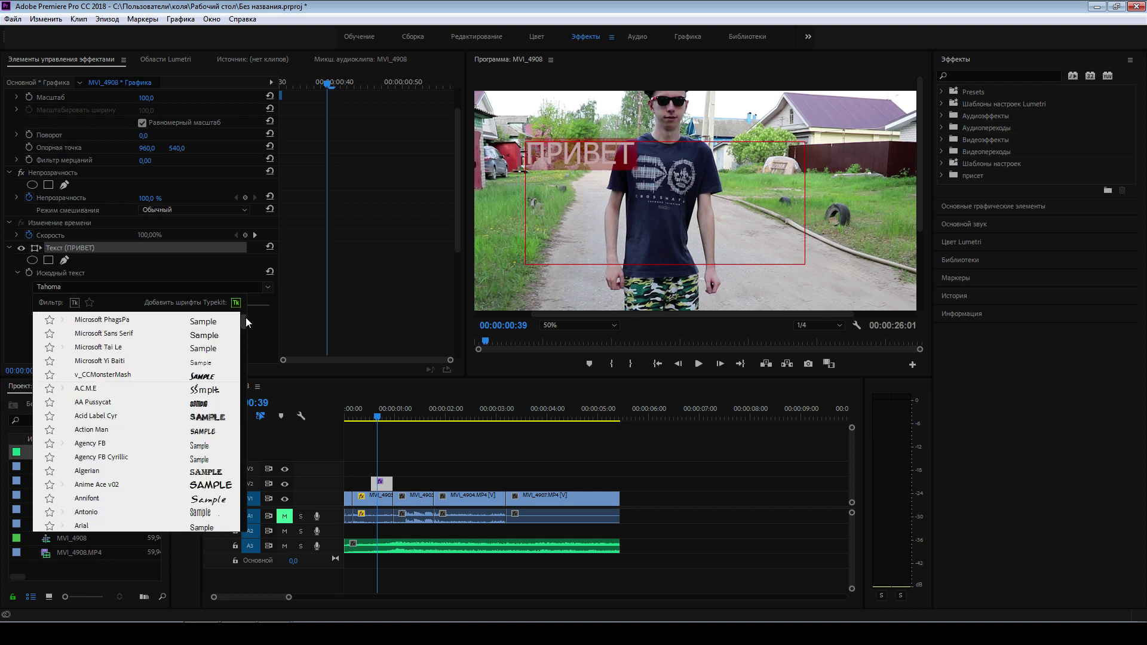
left_click(222, 317)
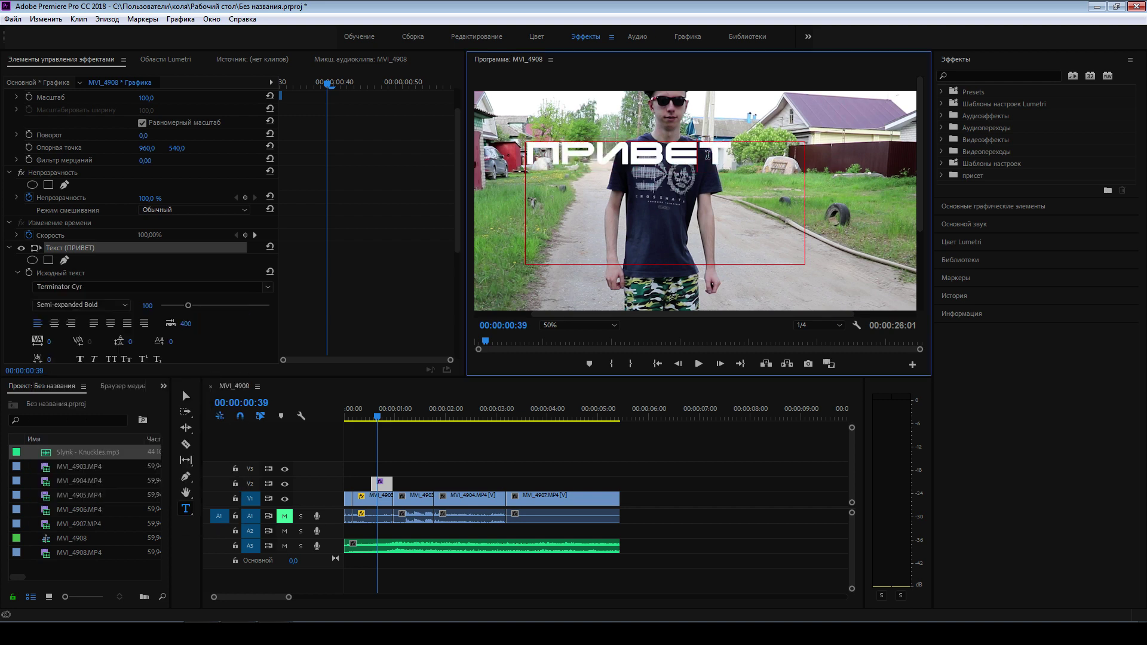
Add a shadow at 86% opacity and 135° angle to the ПРИВЕТ text.
scroll(217, 331, "down", 5)
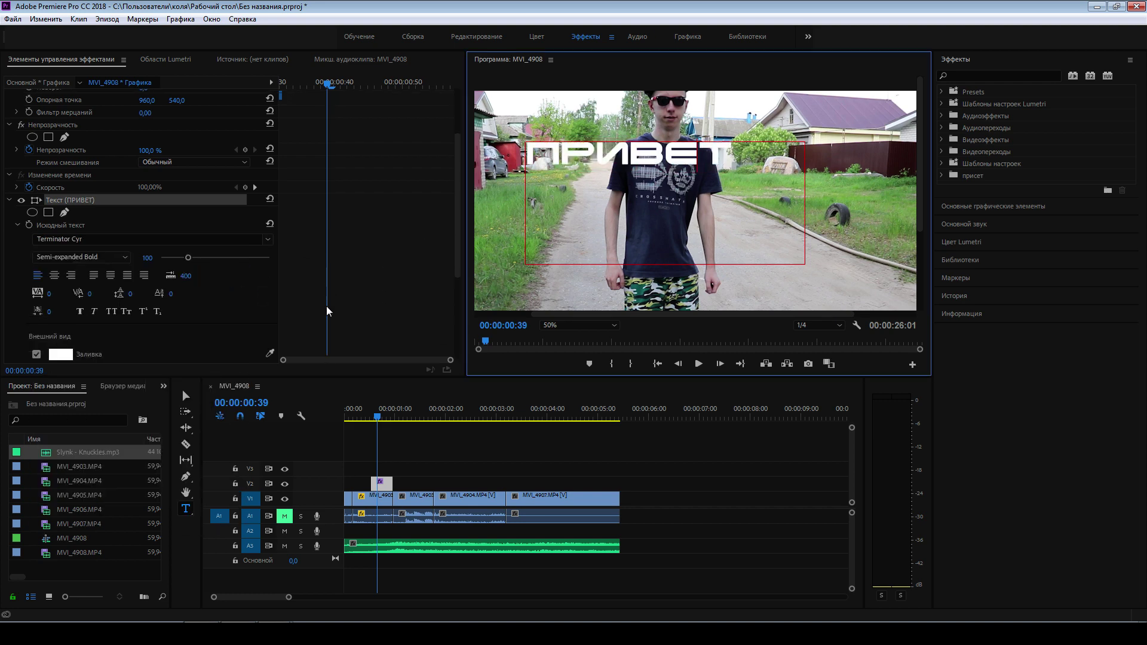
scroll(275, 306, "down", 5)
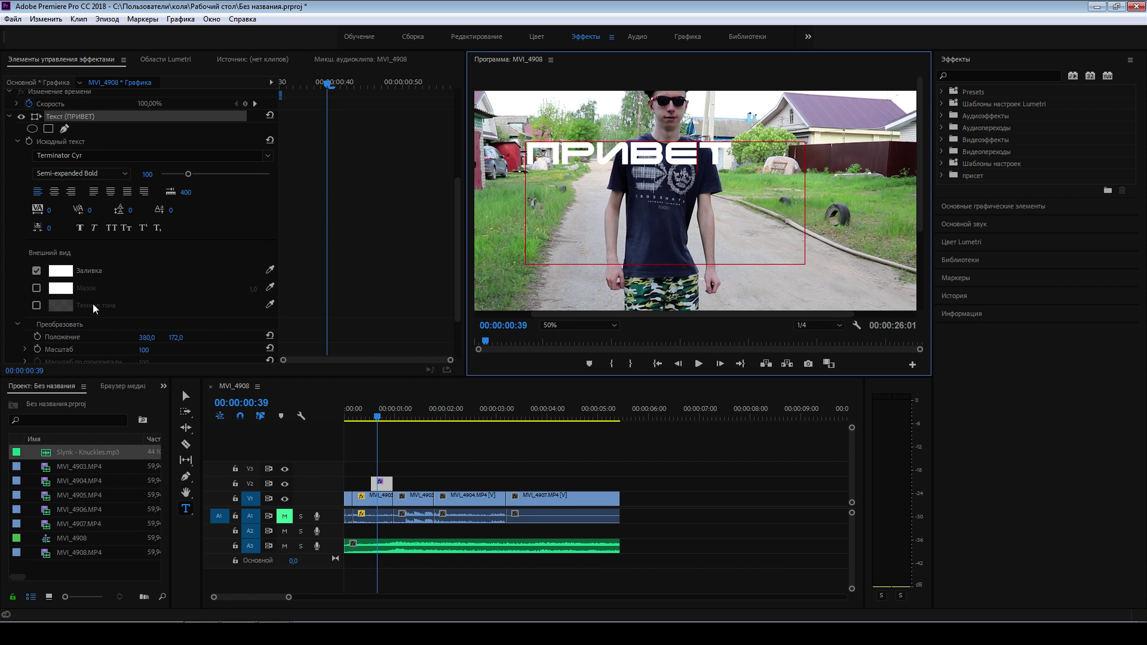
left_click(37, 305)
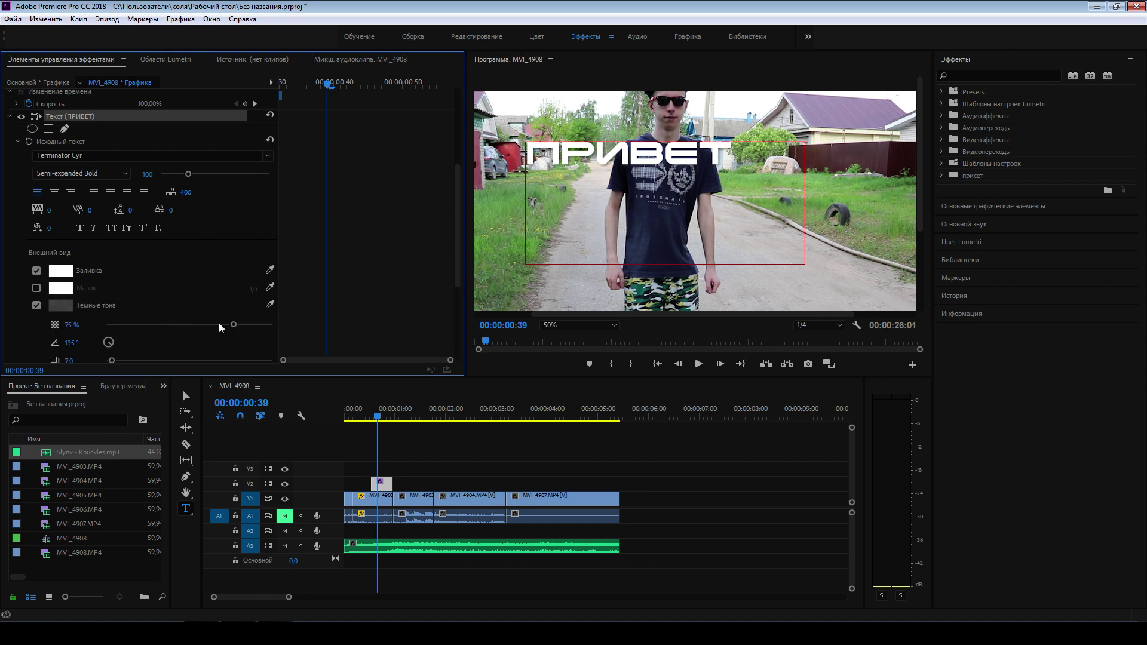
left_click(185, 396)
Move the ПРИВЕТ title lower toward the centre of the frame.
left_click_drag(666, 167, 686, 215)
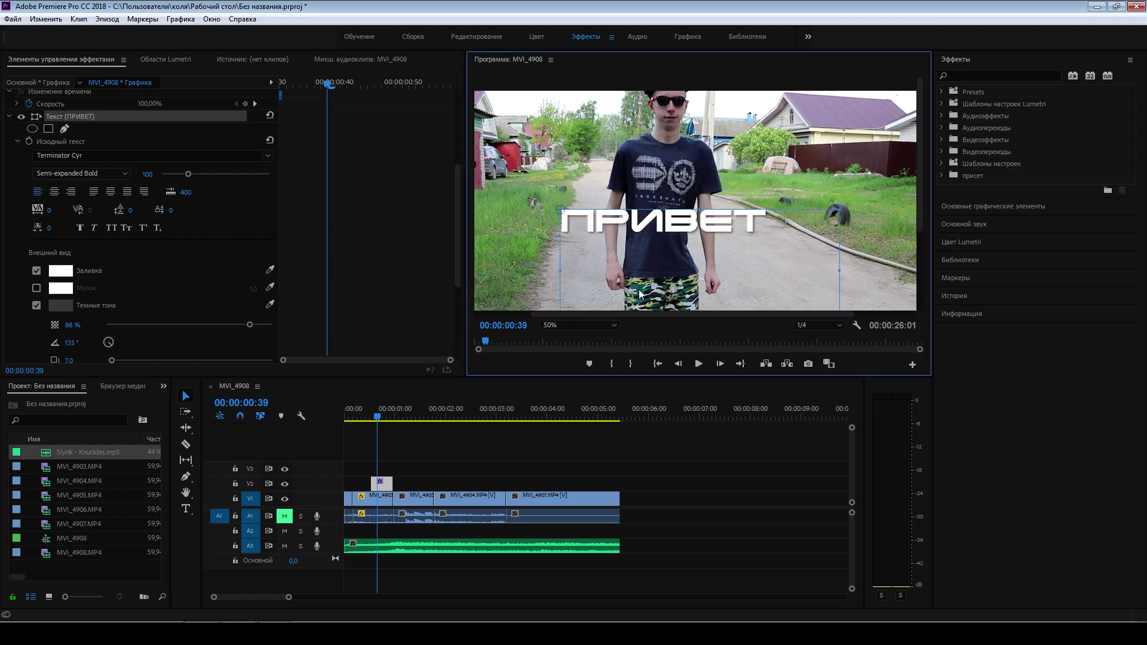
left_click(344, 418)
left_click(346, 419)
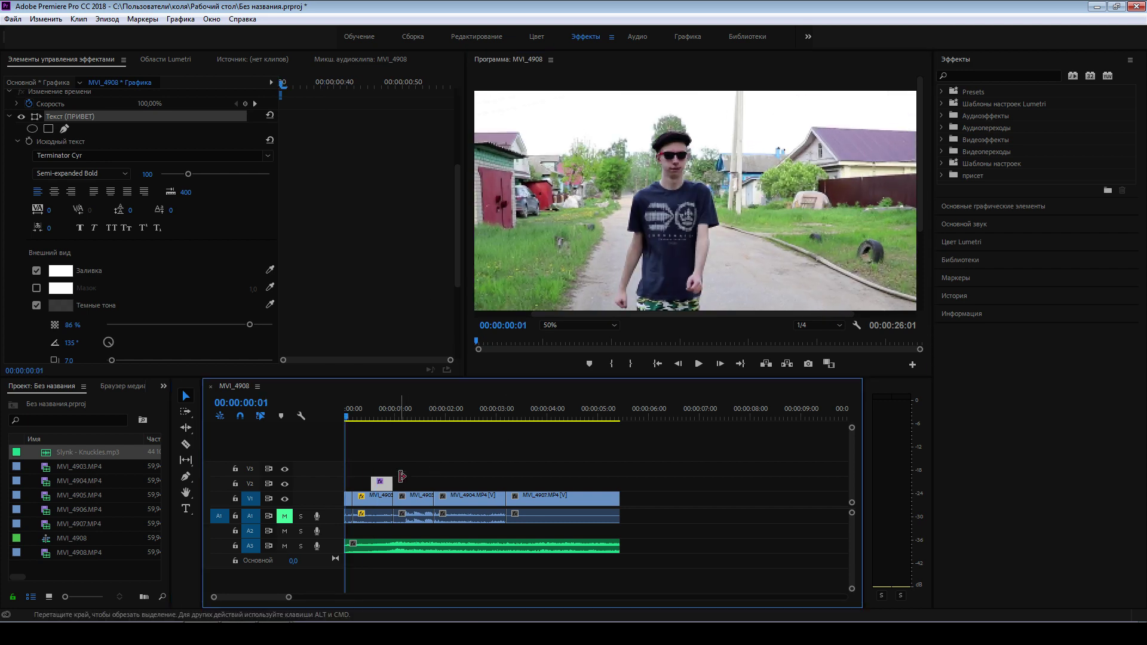
Duplicate the ПРИВЕТ clip on V2, placing the copy right after the original.
left_click_drag(302, 595, 289, 597)
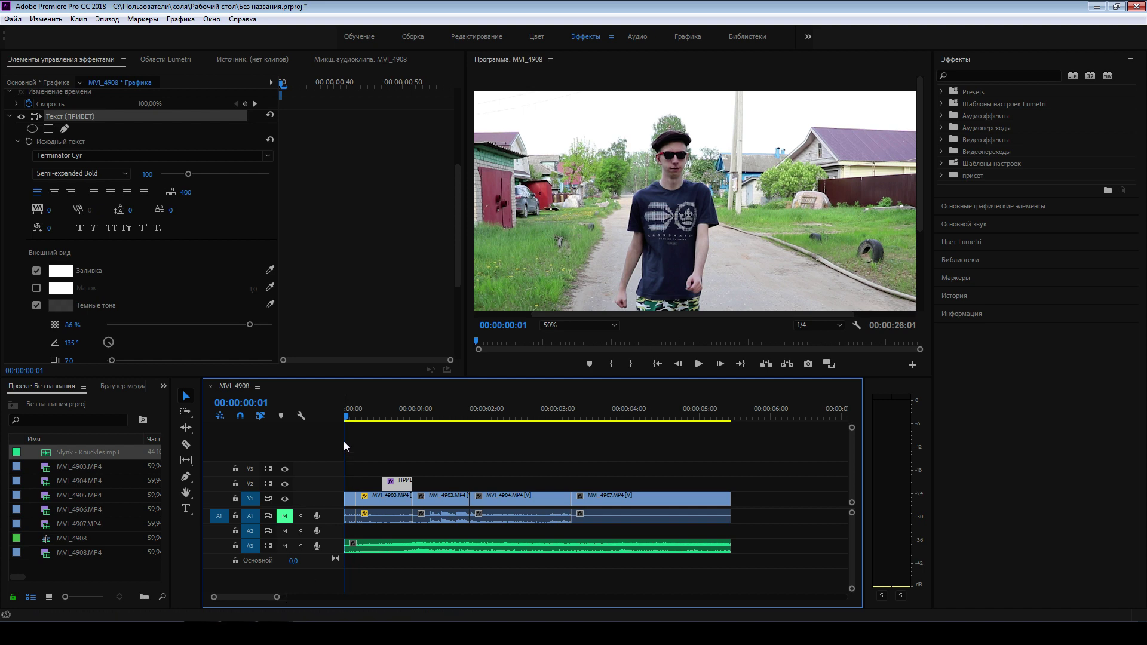
mouse_move(399, 418)
left_mouse_down()
mouse_move(379, 418)
mouse_move(391, 421)
left_mouse_up()
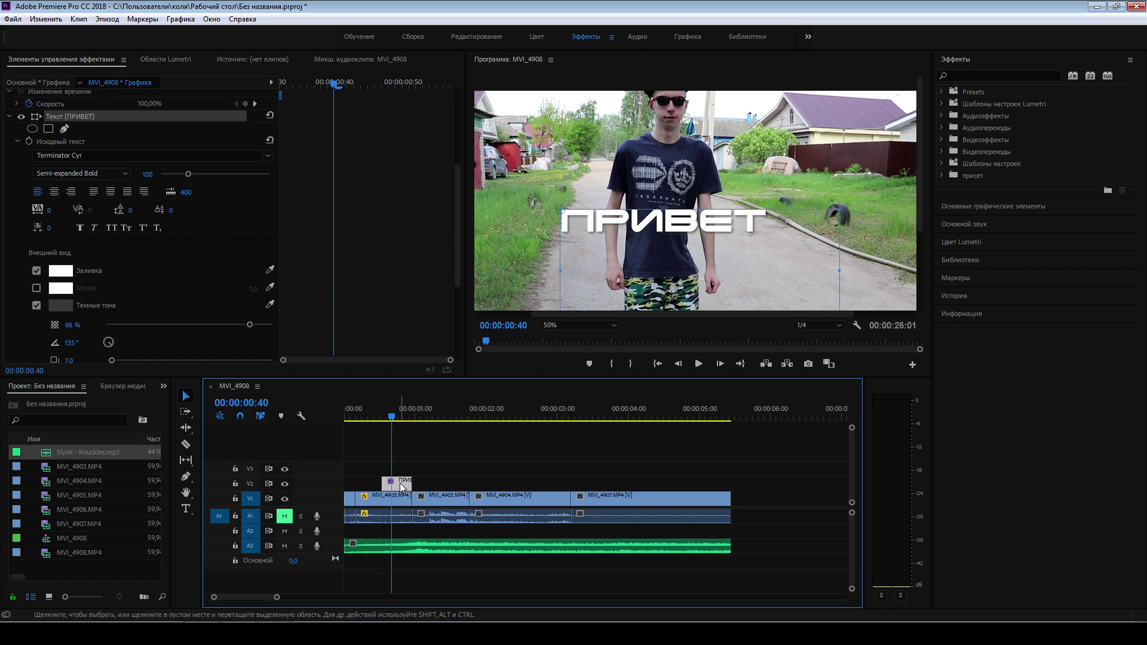
left_click_drag(402, 487, 443, 483, "alt")
Replace the copied title's ПРИВЕТ wording with МИР.
left_click(445, 420)
left_click(396, 484)
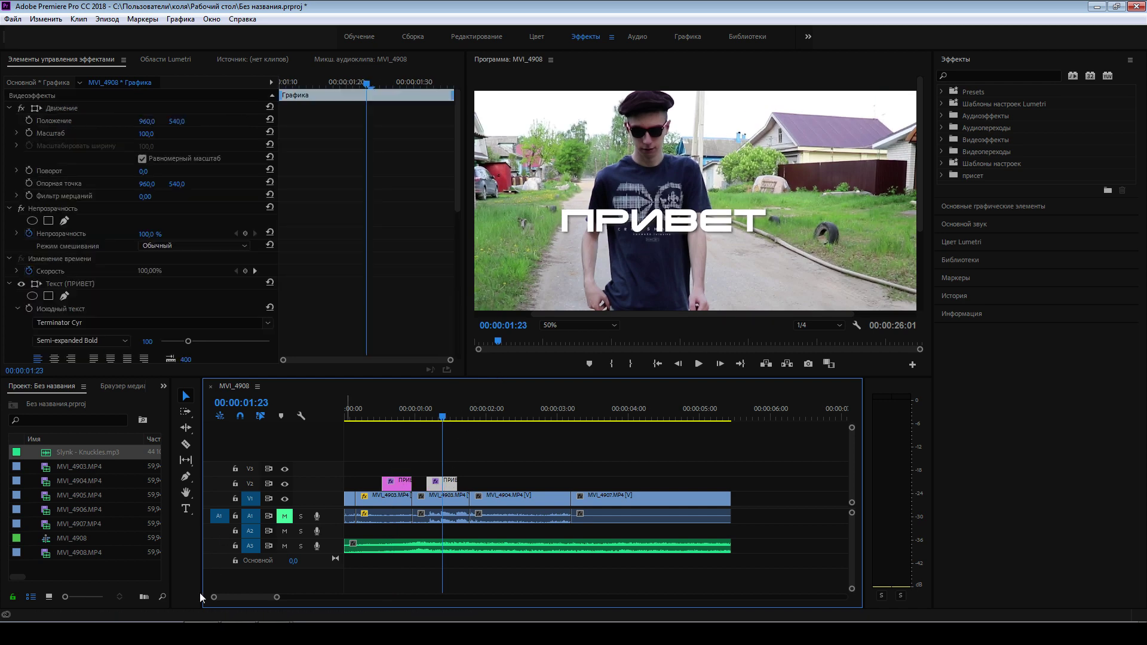
left_click(190, 510)
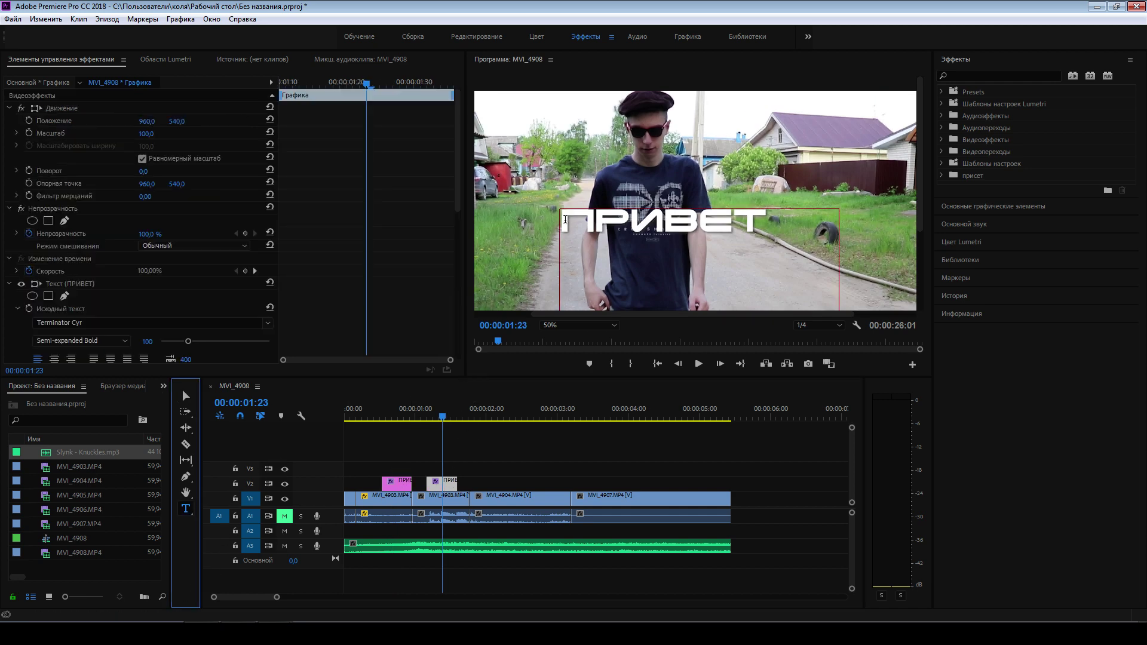
left_click_drag(566, 219, 767, 232)
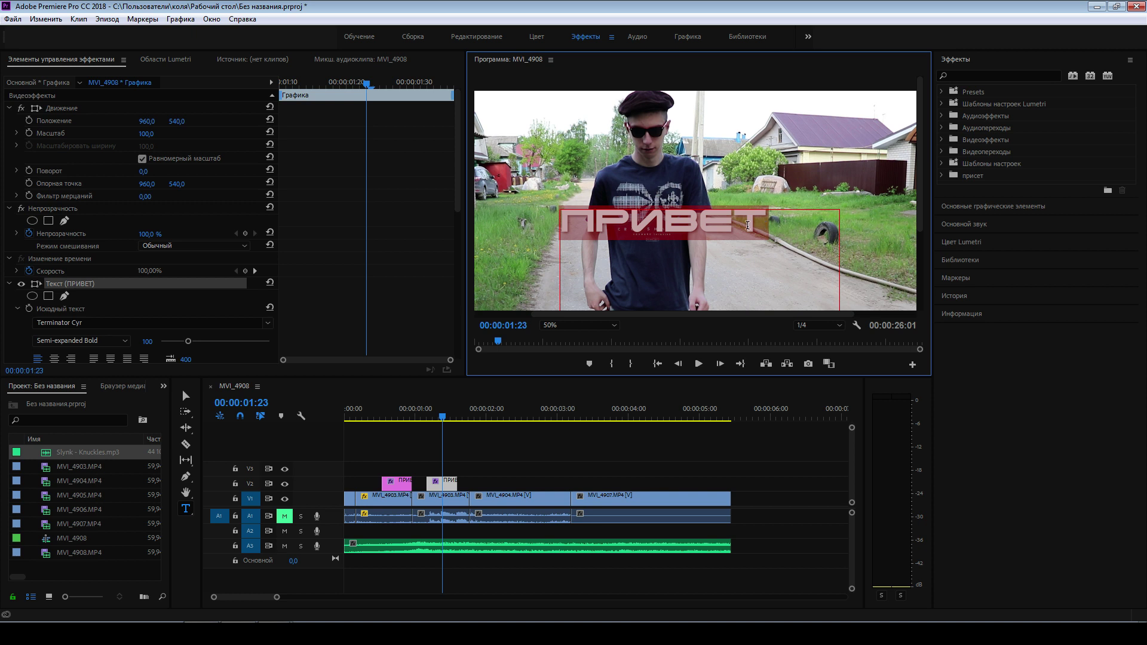
type("МИР")
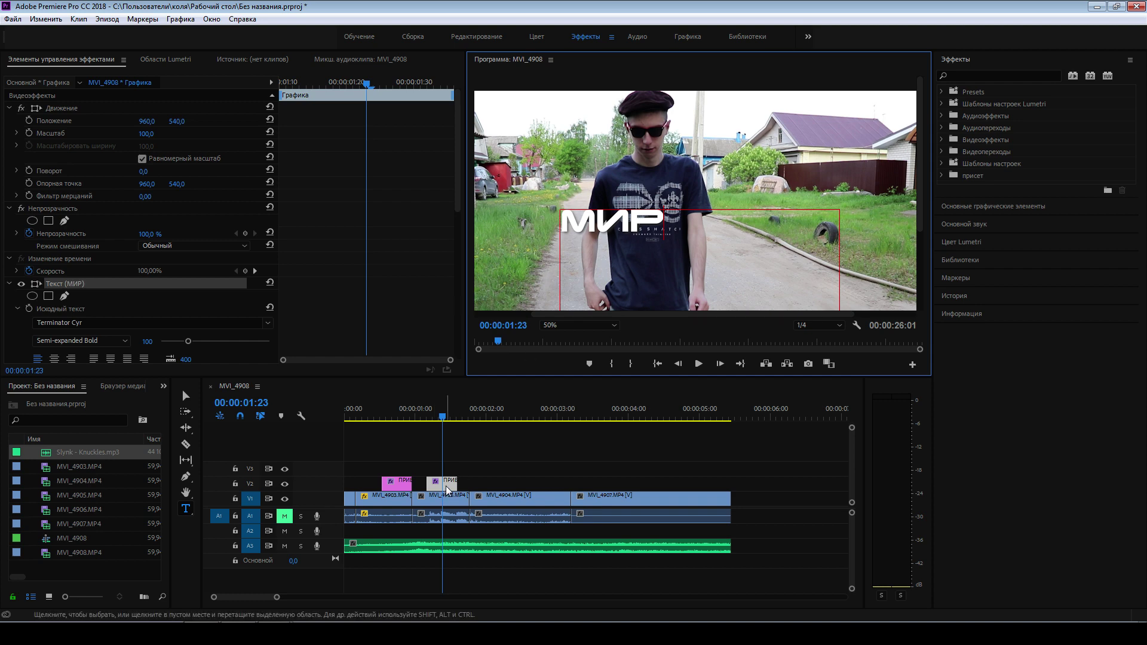
Butt the МИР clip up against ПРИВЕТ on V2 and preview both titles.
left_click_drag(445, 483, 430, 483)
left_click(380, 419)
left_click(399, 484)
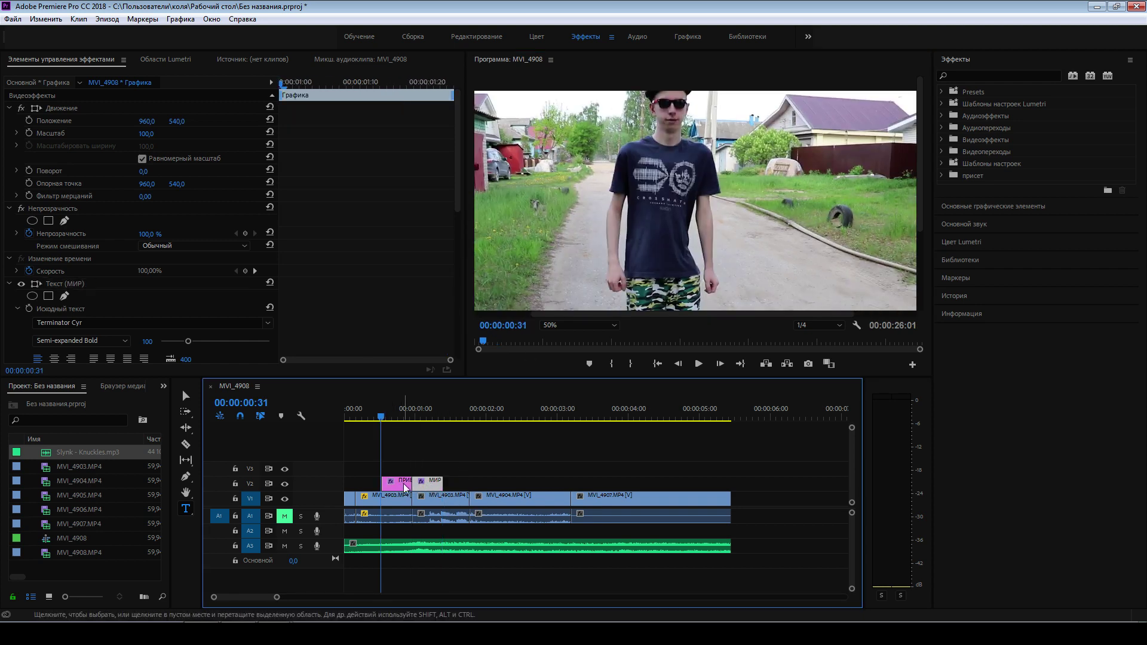
key("space")
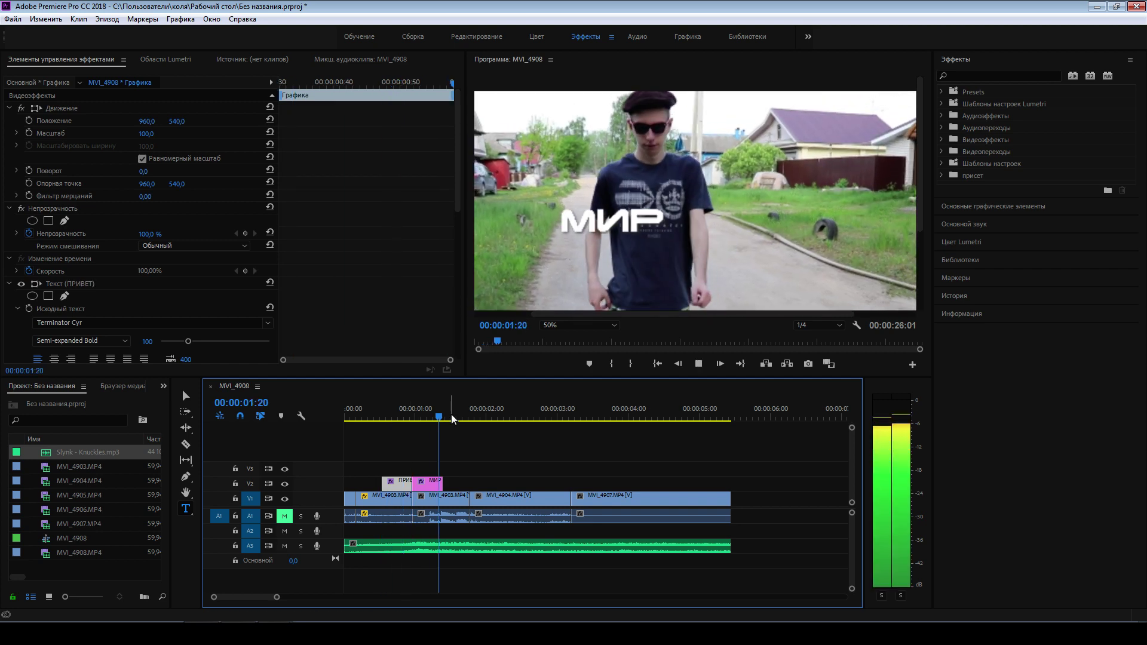
key("space")
left_click_drag(445, 418, 417, 418)
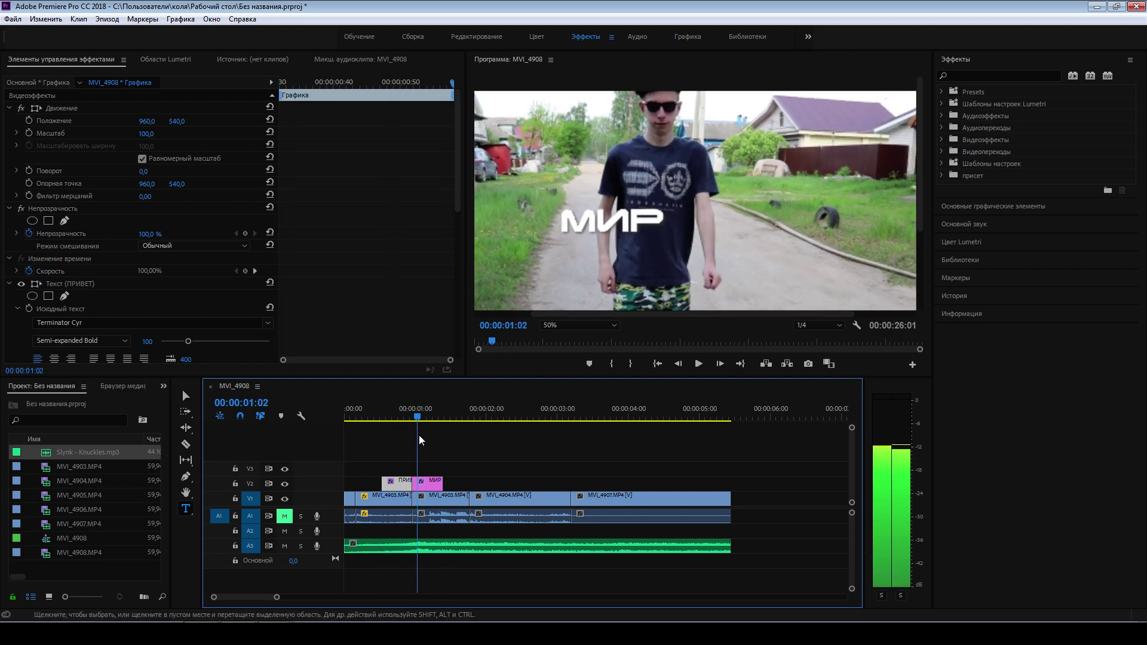
Shift the МИР text slightly right in the frame and scrub through the ПРИВЕТ-to-МИР cut.
key("v")
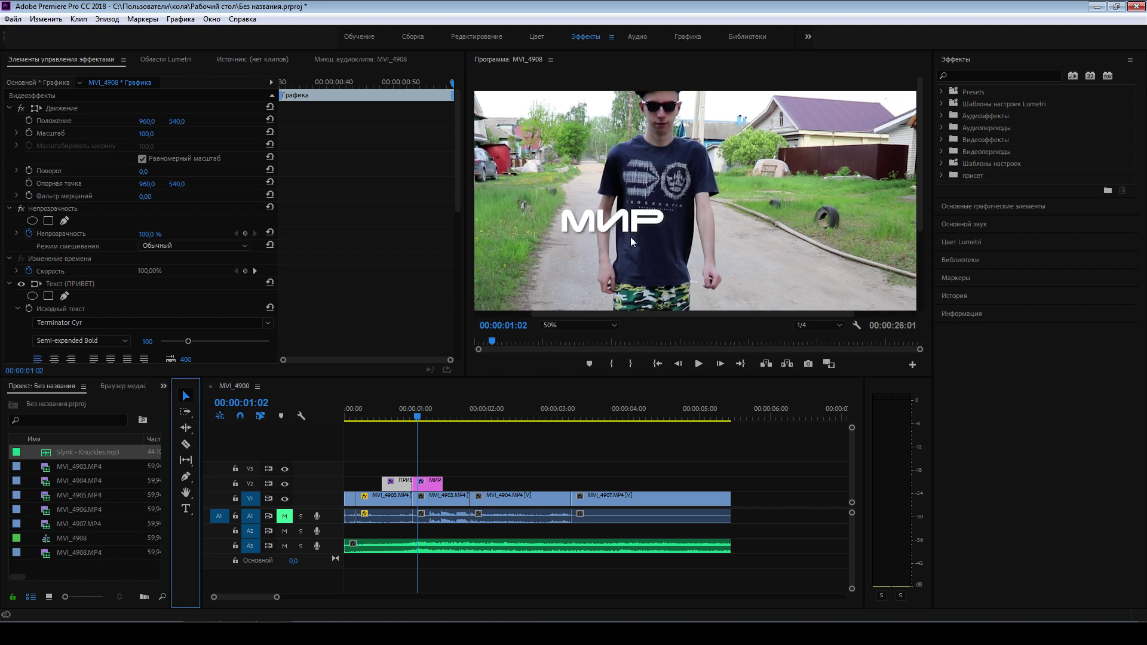
left_click_drag(612, 219, 658, 220)
mouse_move(417, 419)
left_mouse_down()
mouse_move(445, 431)
mouse_move(701, 431)
left_mouse_up()
key("minus")
key("minus")
key("minus")
left_click(399, 502)
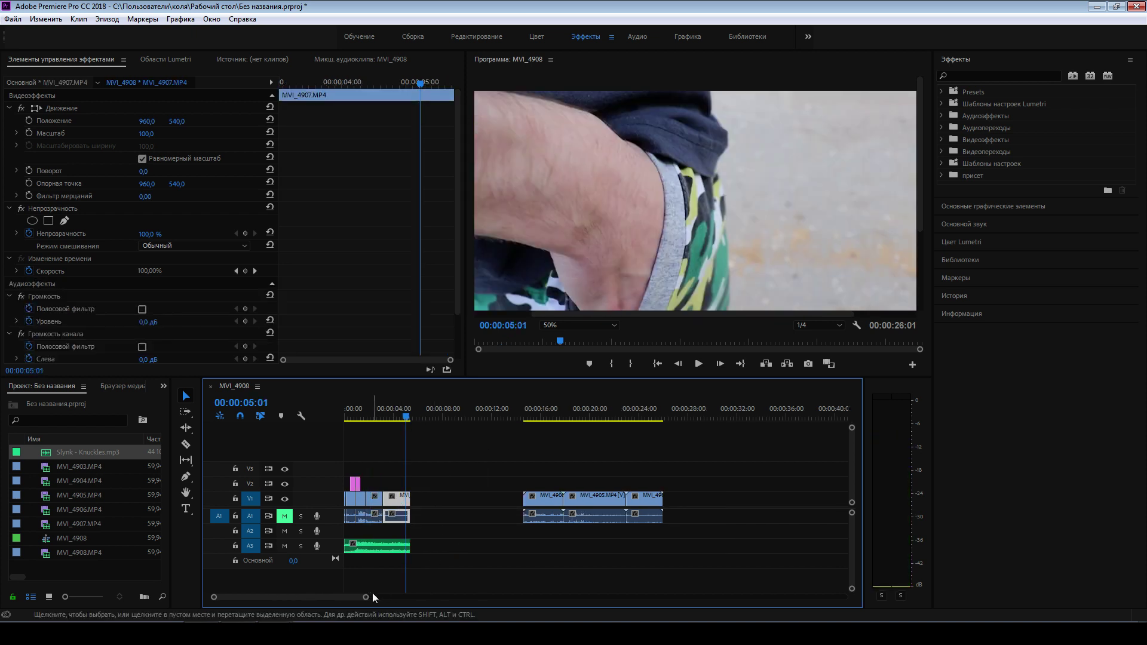
left_click_drag(372, 596, 327, 604)
left_click(496, 417)
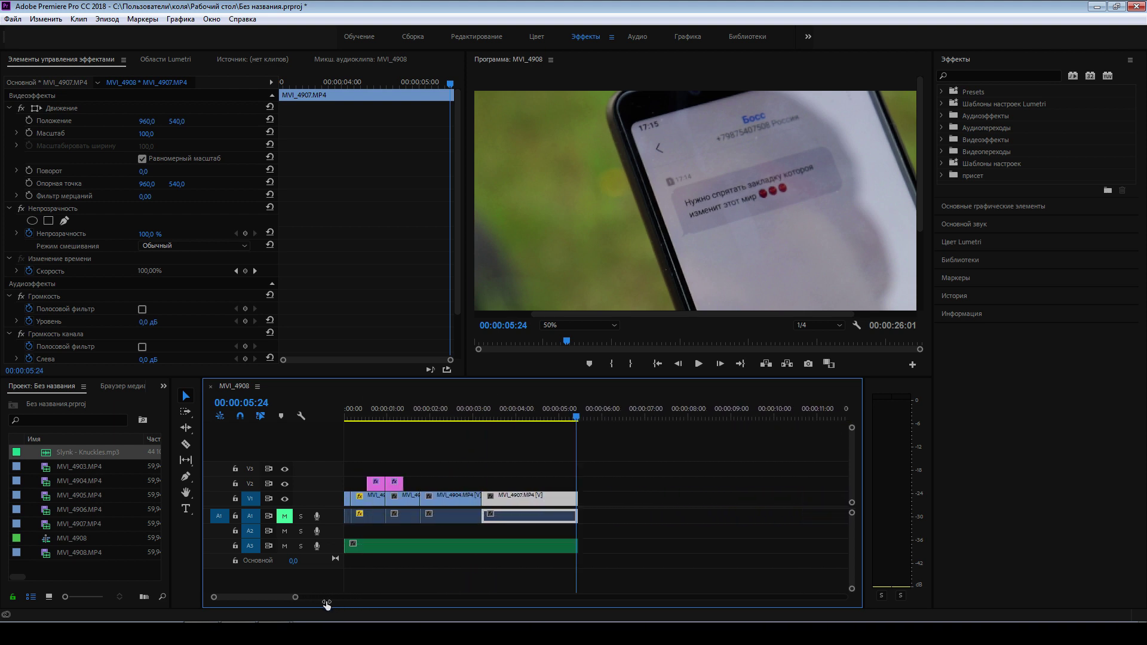
left_click(573, 419)
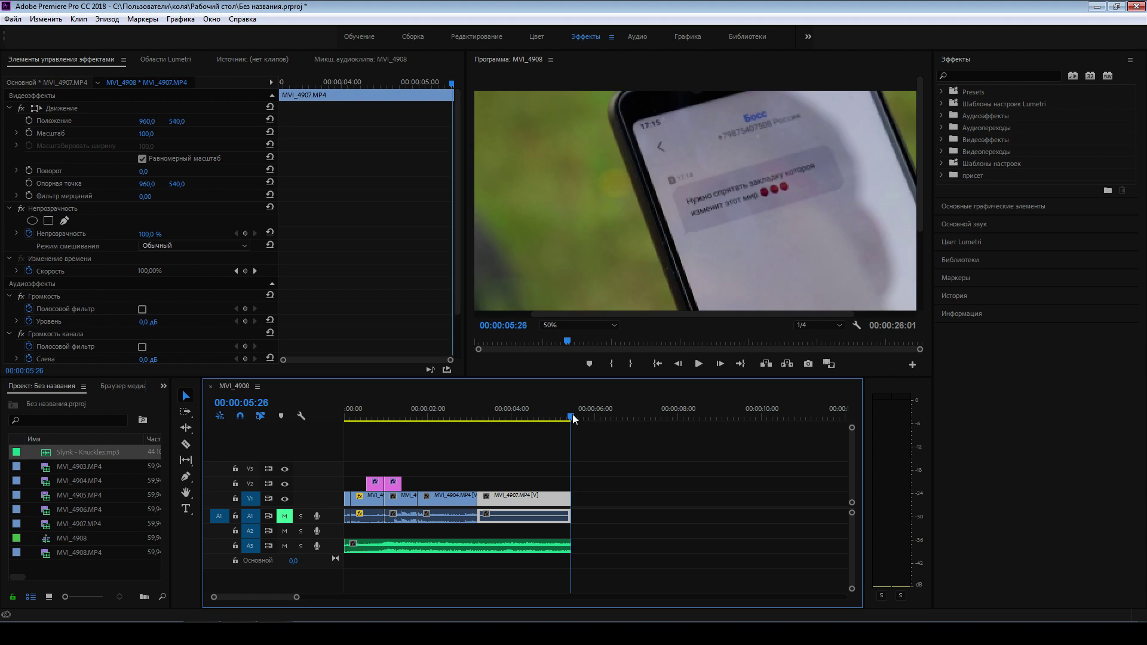
left_click_drag(297, 597, 379, 597)
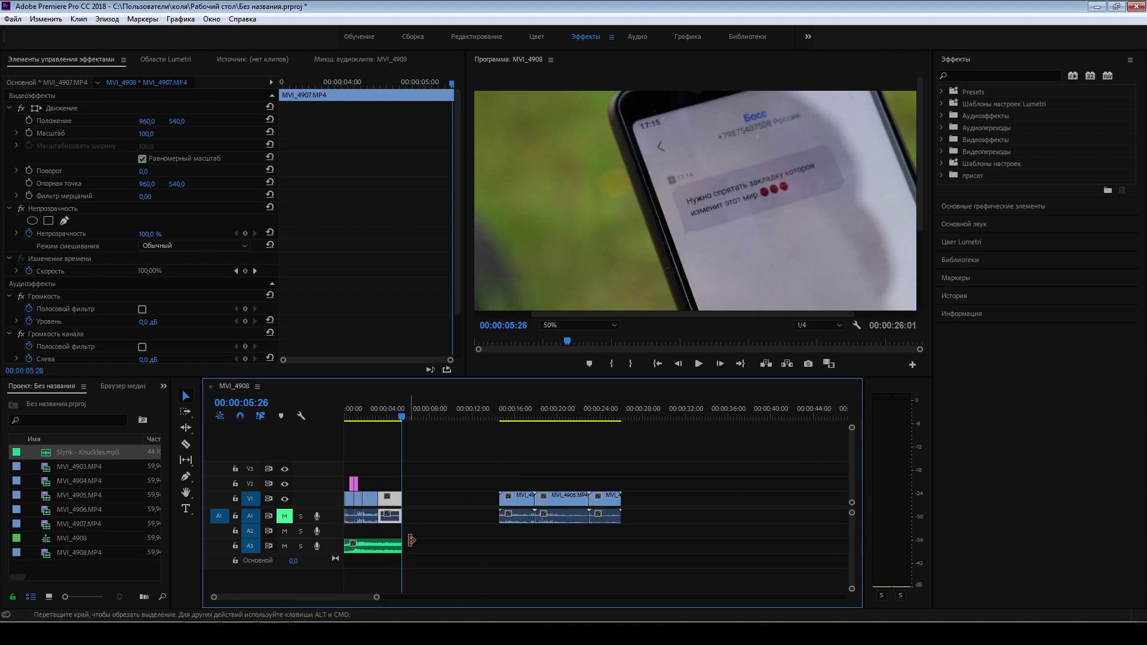
left_click_drag(379, 598, 351, 598)
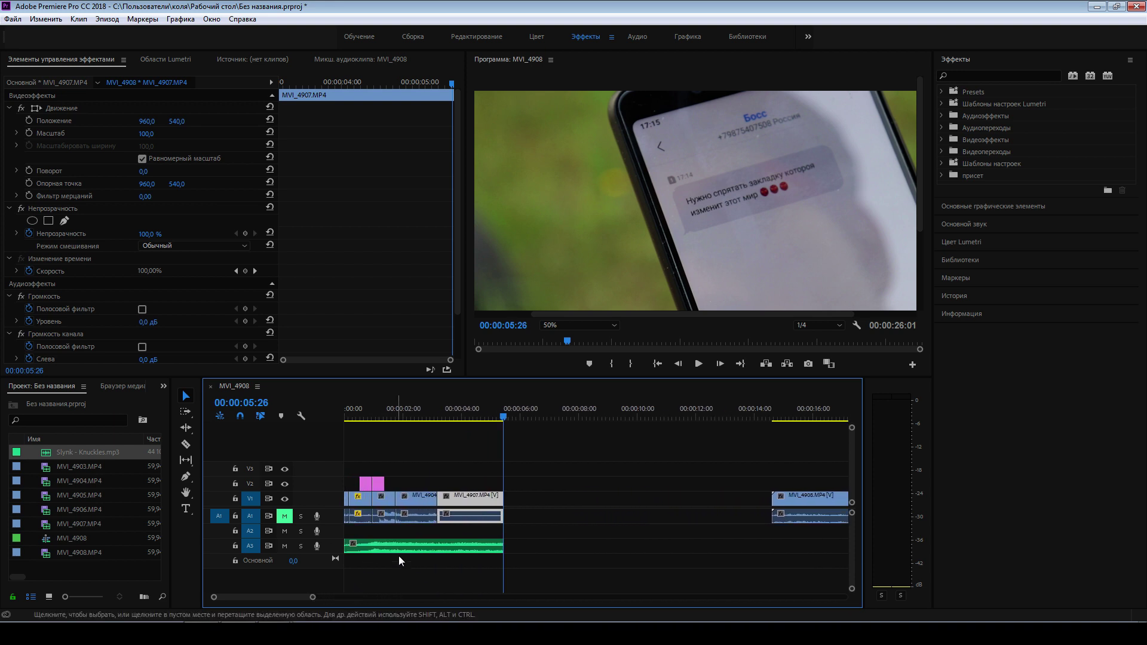
left_click_drag(514, 420, 487, 458)
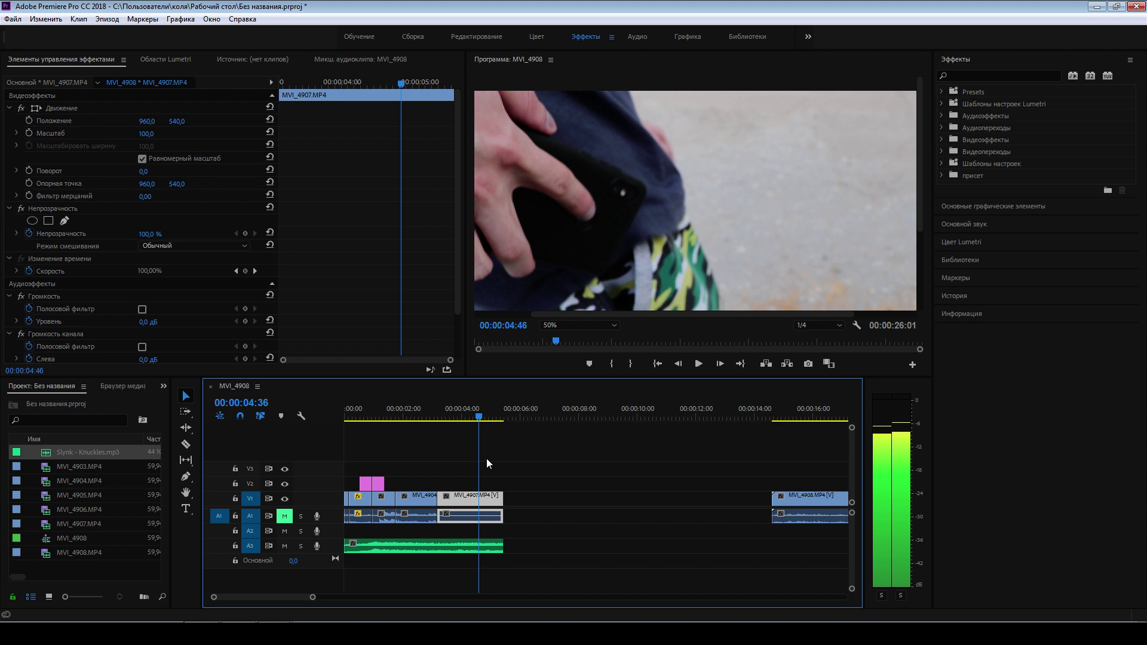
left_click(504, 418)
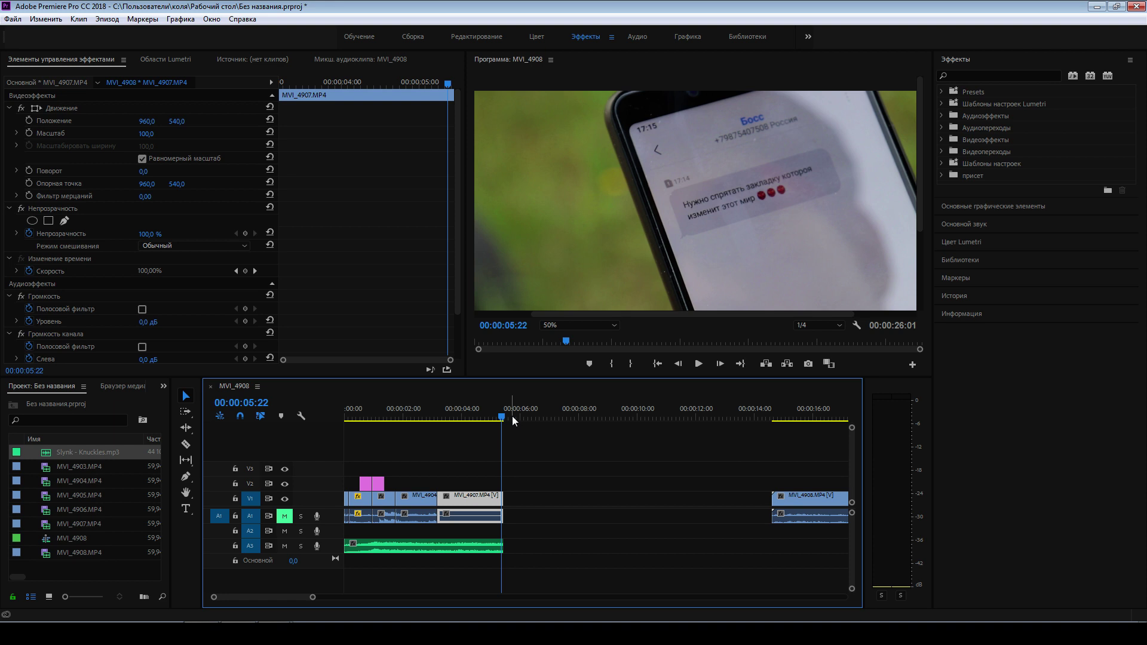
left_click_drag(491, 418, 422, 443)
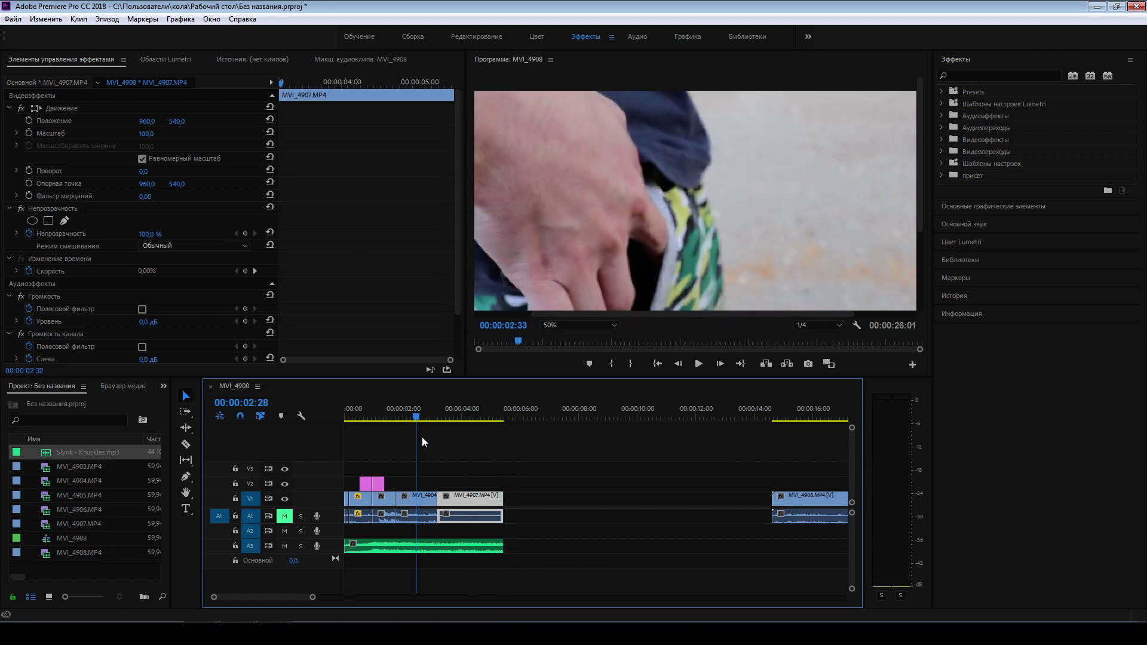
key("space")
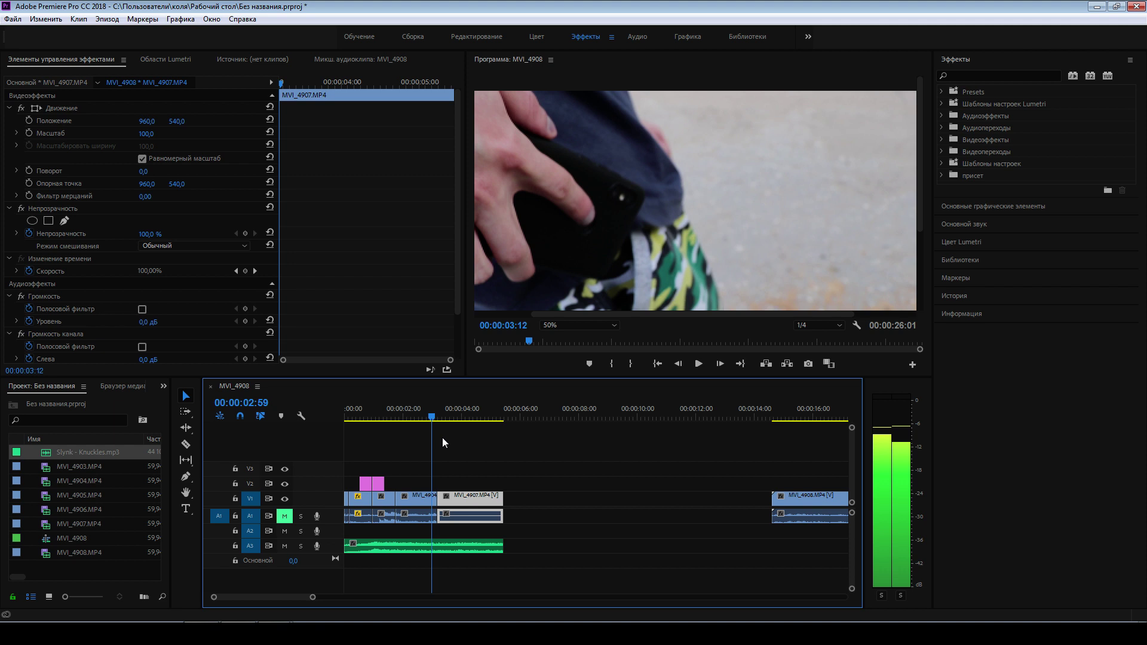